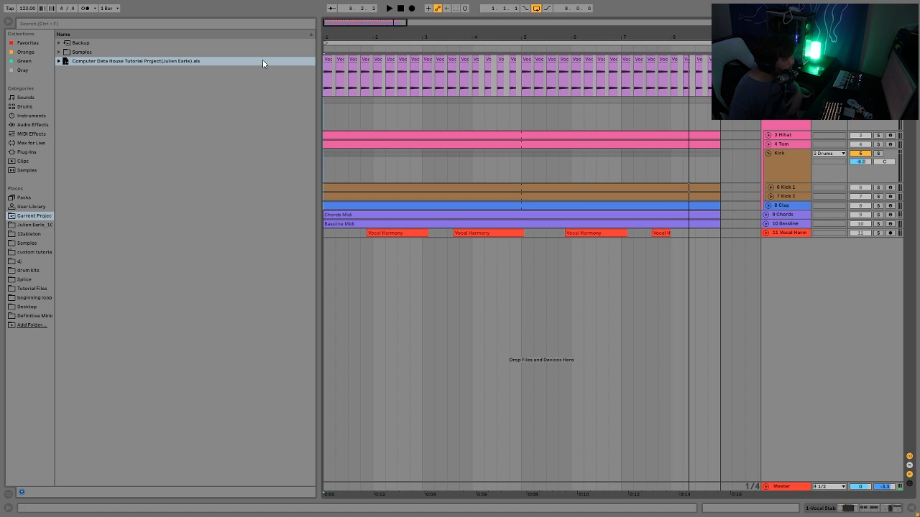
Expand the project's Samples folder and preview the Vocal Stab.wav sample.
click(59, 53)
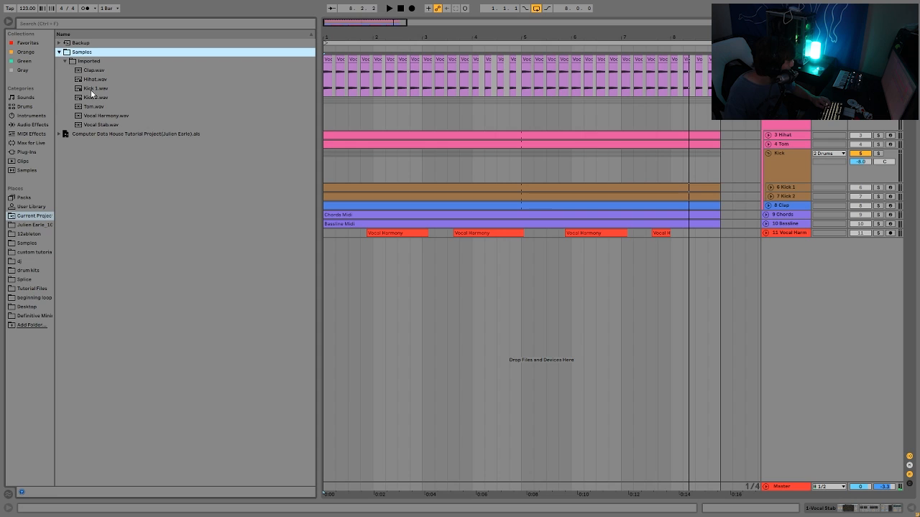
click(108, 125)
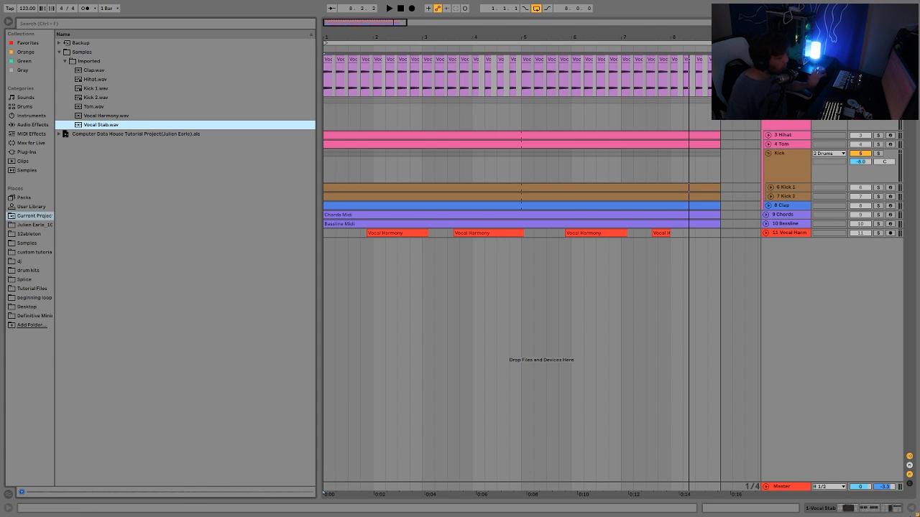
click(888, 489)
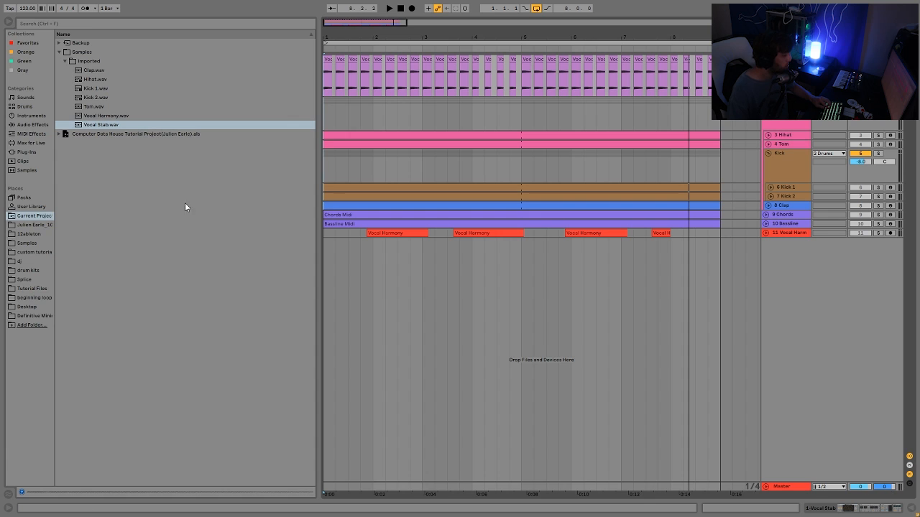
click(95, 127)
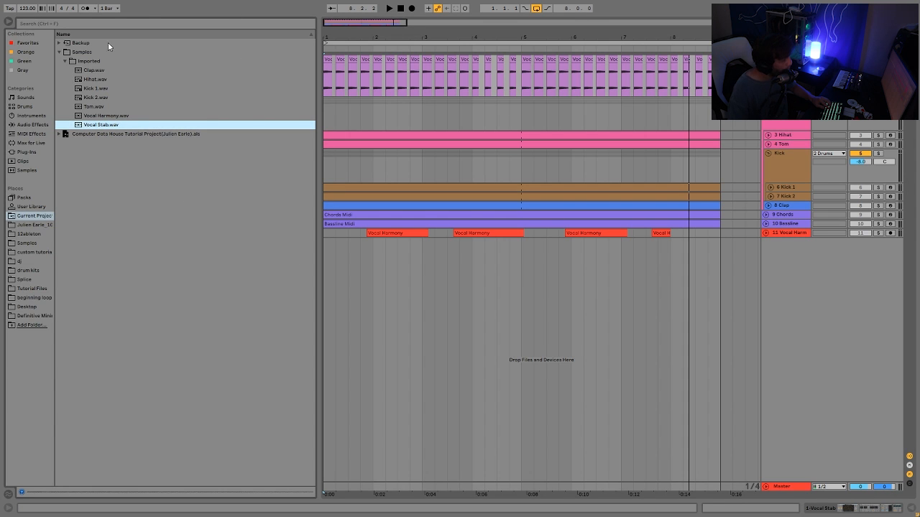
Select a Vocal Stab clip, open its clip detail and switch to its effects device chain while playing.
click(475, 63)
key(space)
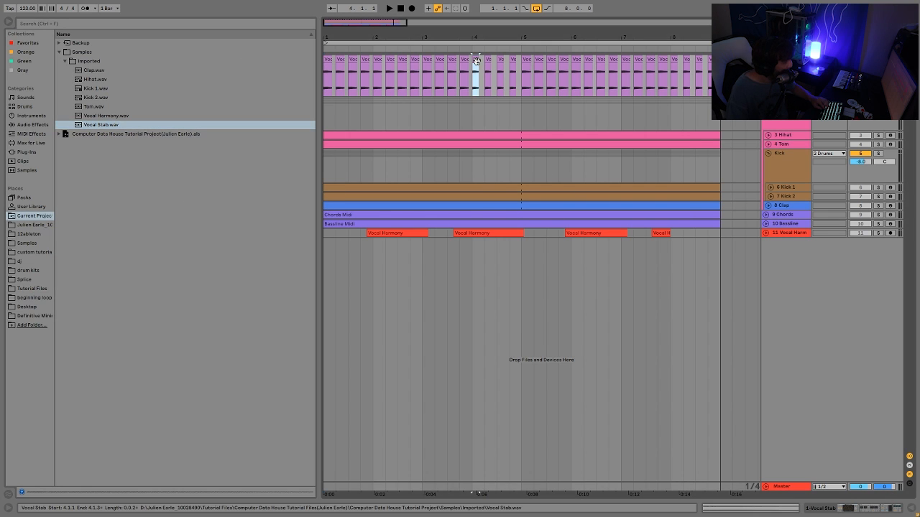
double_click(476, 64)
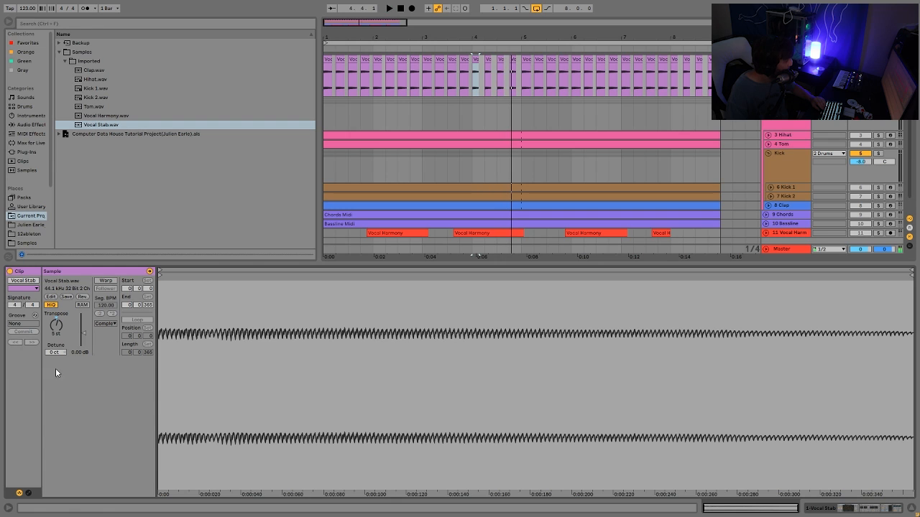
key(shift+Tab)
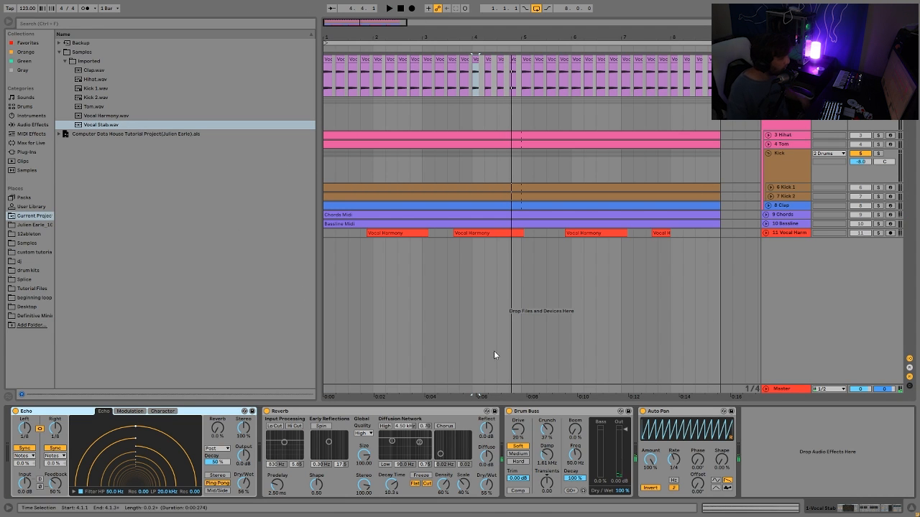
key(space)
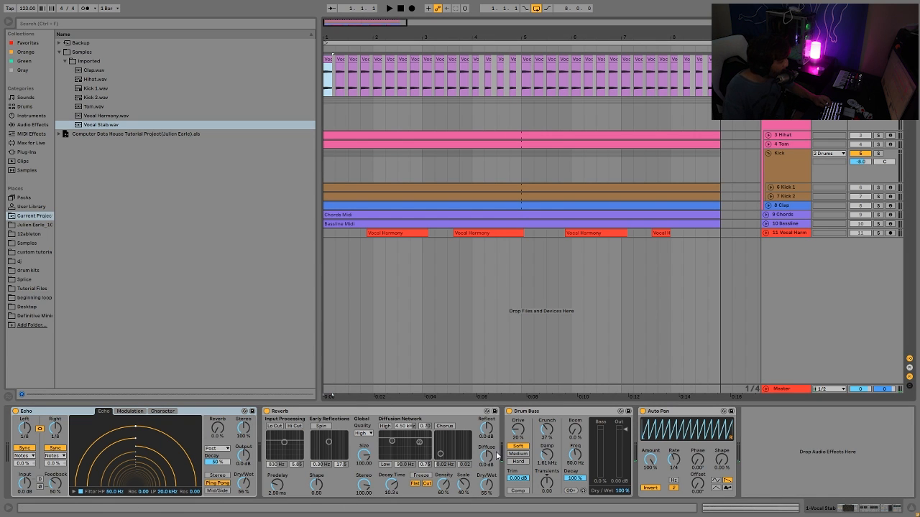
Solo the Chords track and play it back.
click(879, 216)
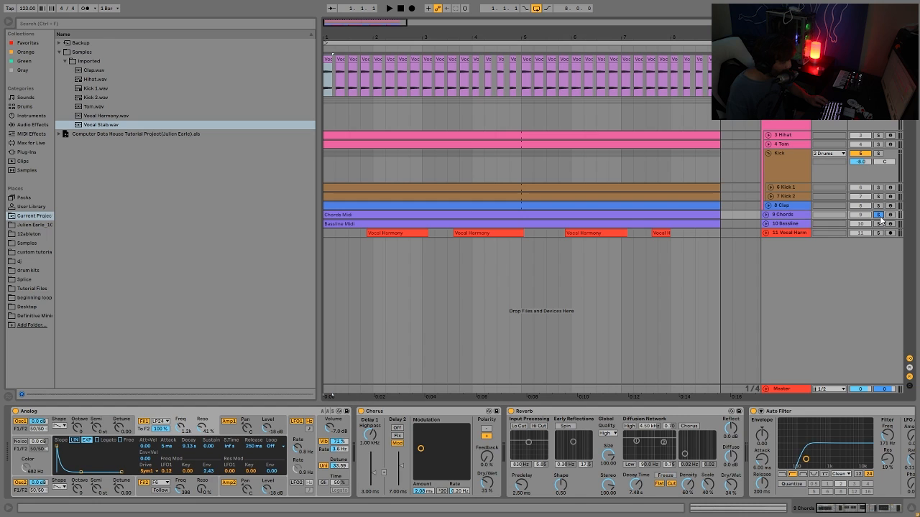
key(space)
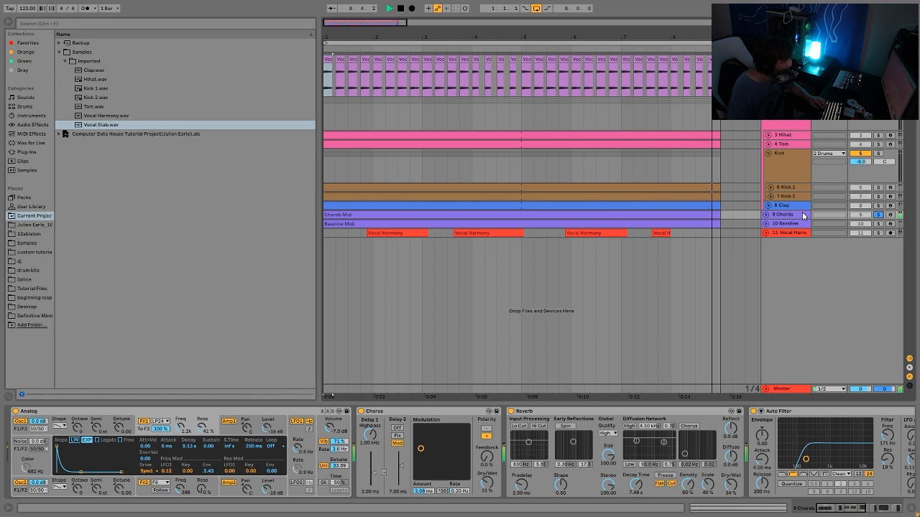
key(space)
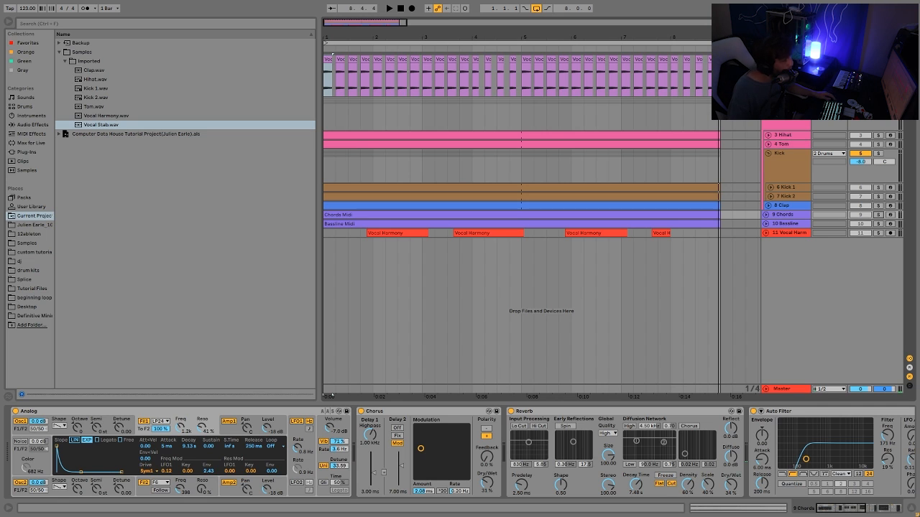
Select the Vocal Stab clip at the arrangement start and play it back.
click(328, 395)
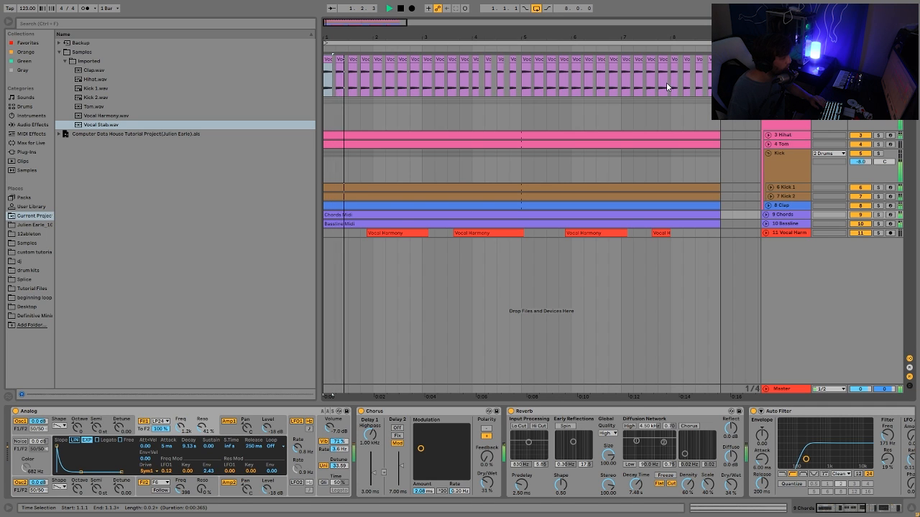
click(666, 82)
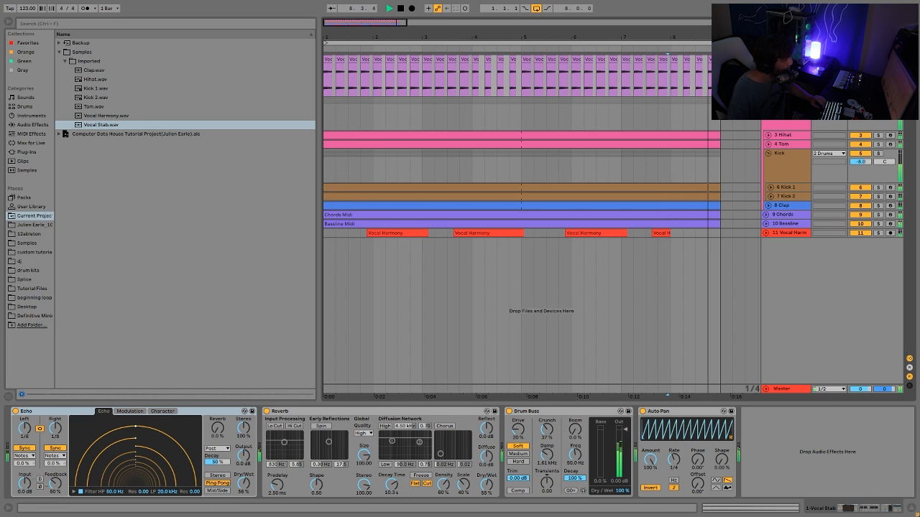
click(327, 59)
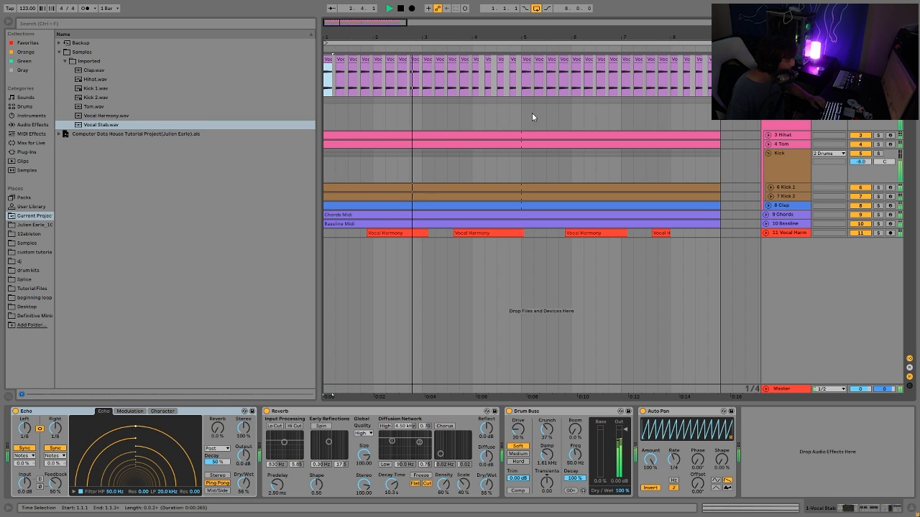
key(space)
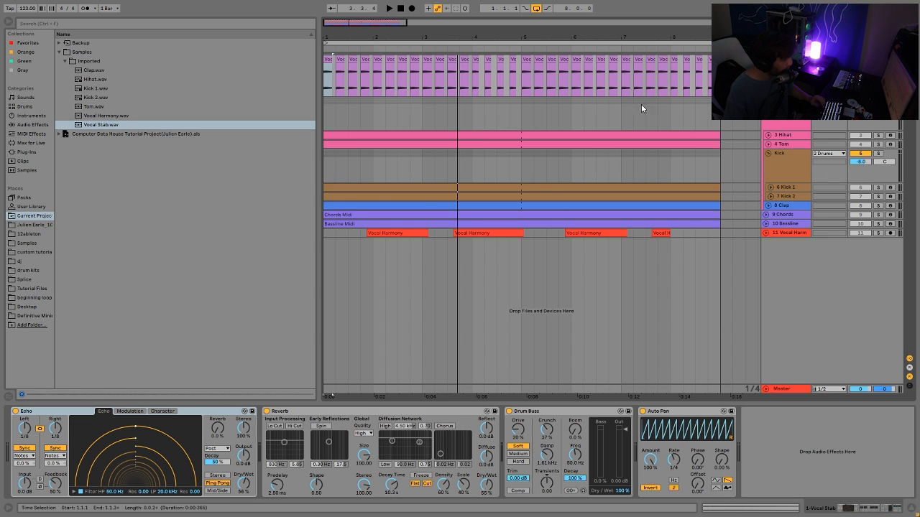
key(space)
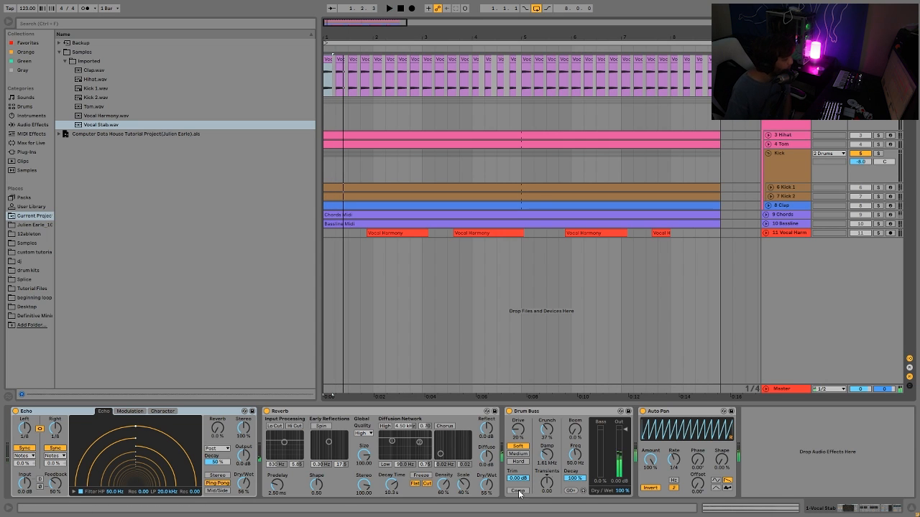
Try resetting the Drum Buss Damp to 20.0 kHz while listening, and undo the change.
double_click(547, 457)
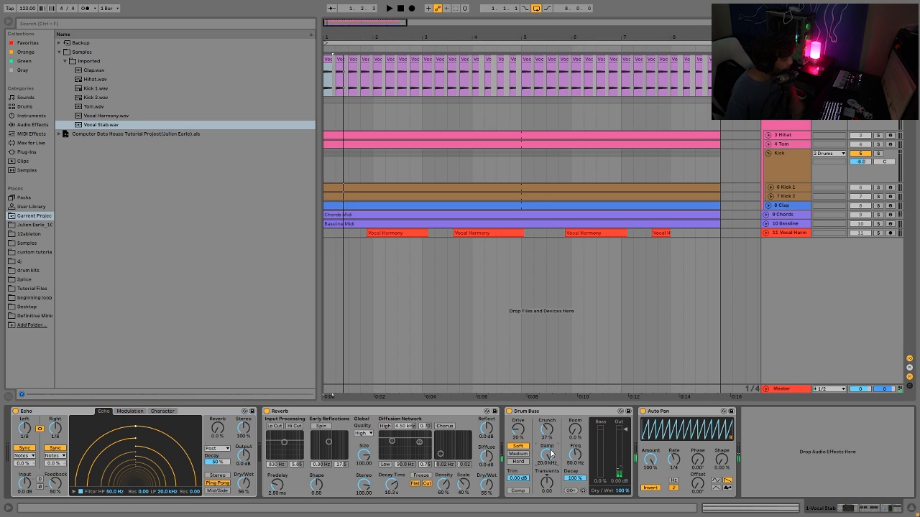
key(space)
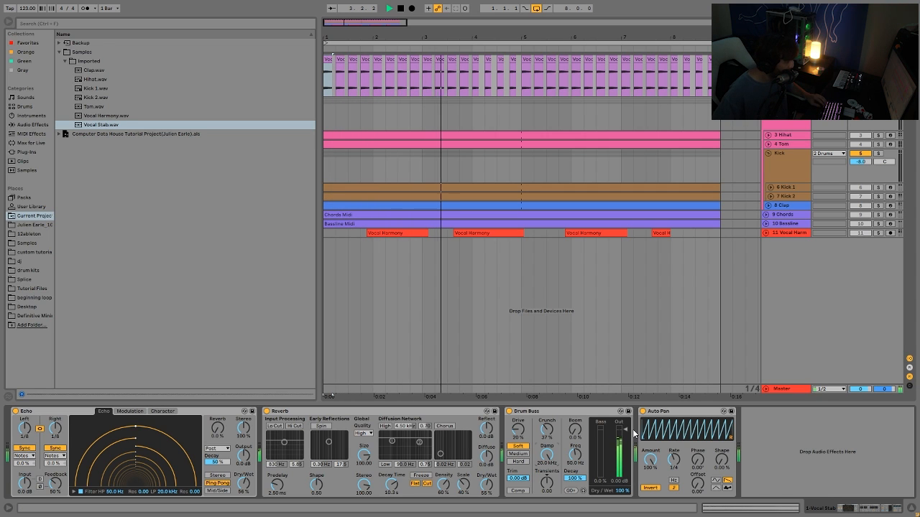
key(ctrl+z)
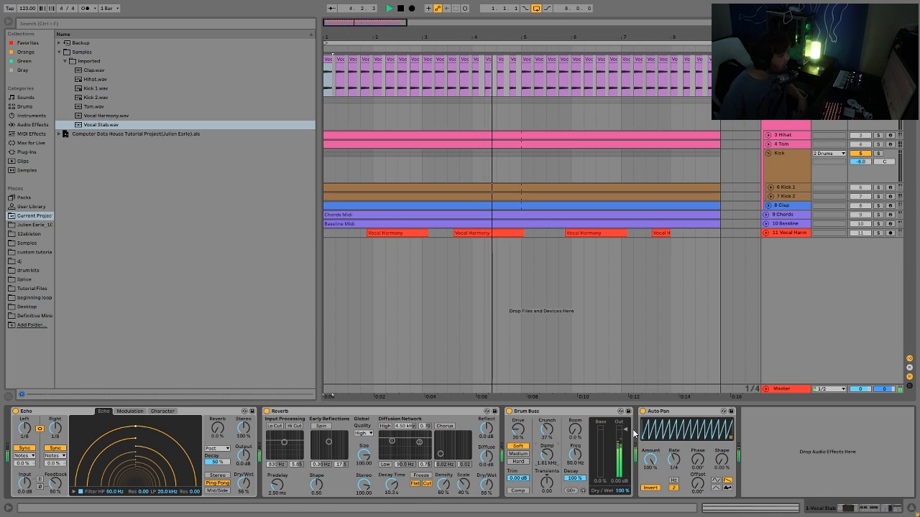
Play and stop the arrangement to listen to the mix.
key(space)
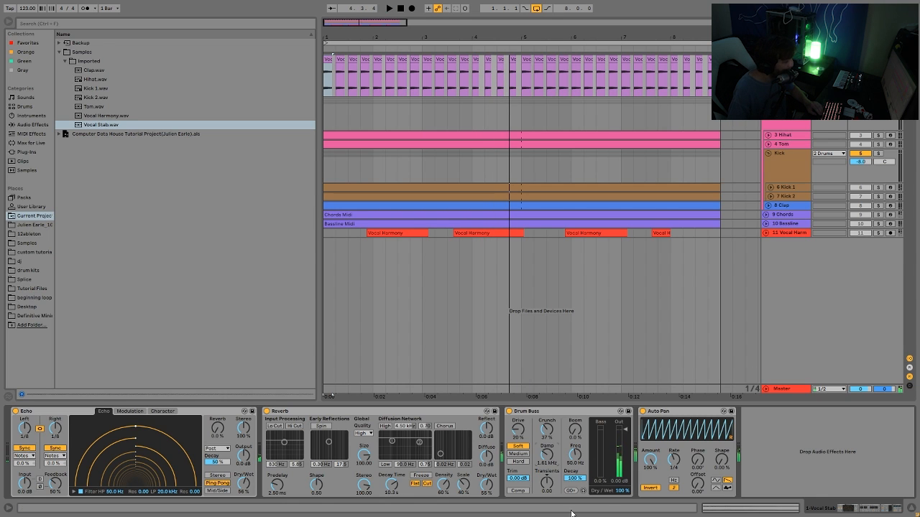
key(space)
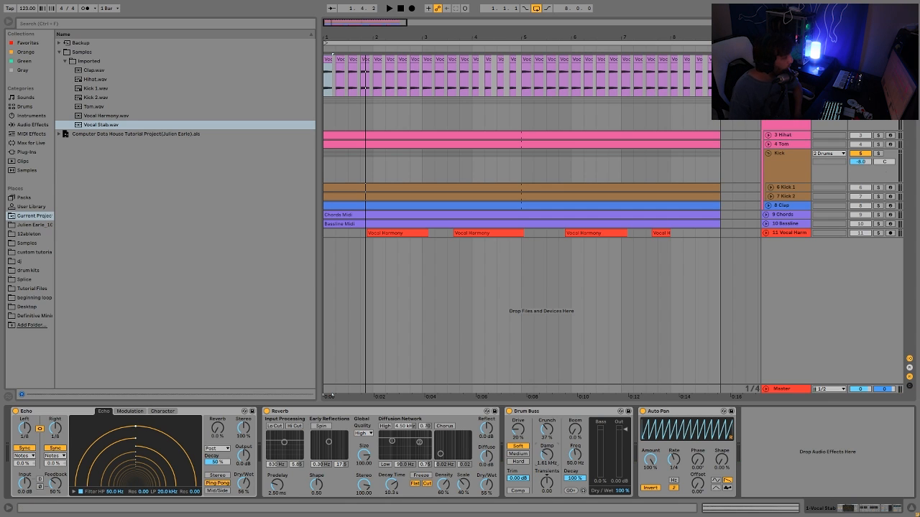
key(space)
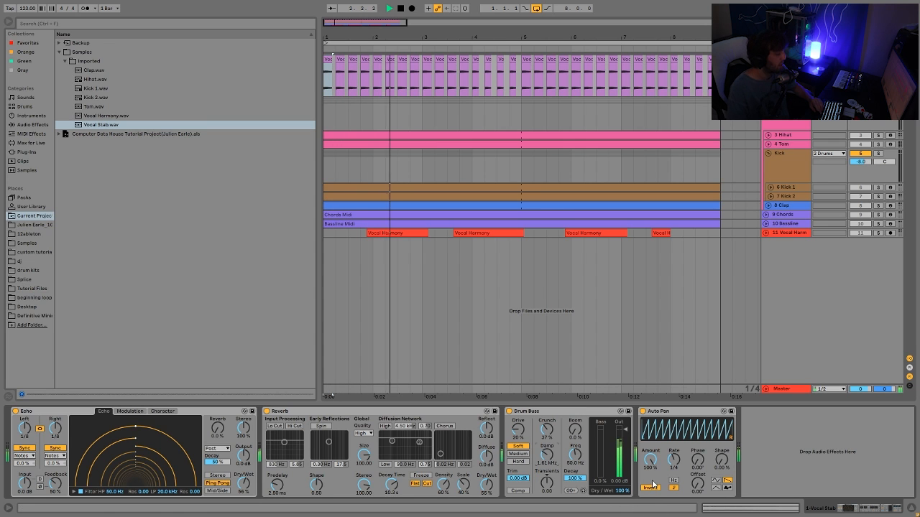
key(space)
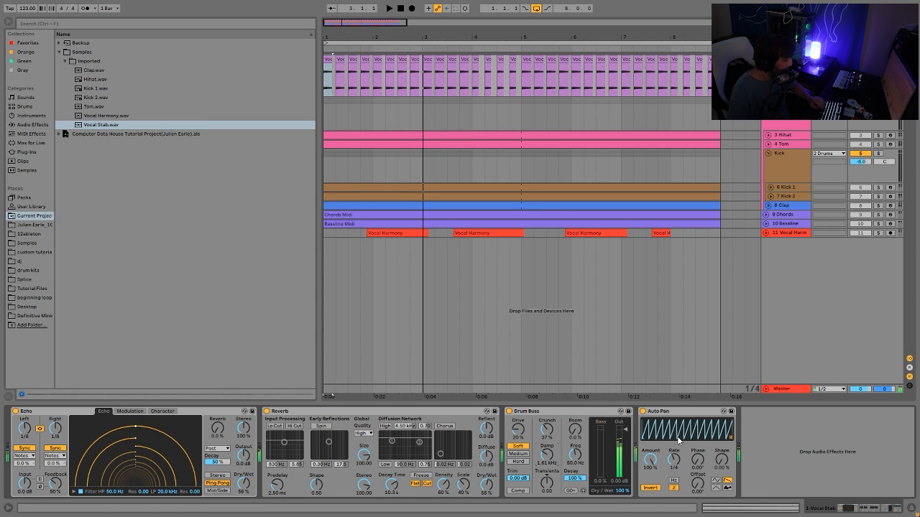
Solo the Kick track for playback and release the solo.
click(878, 155)
key(space)
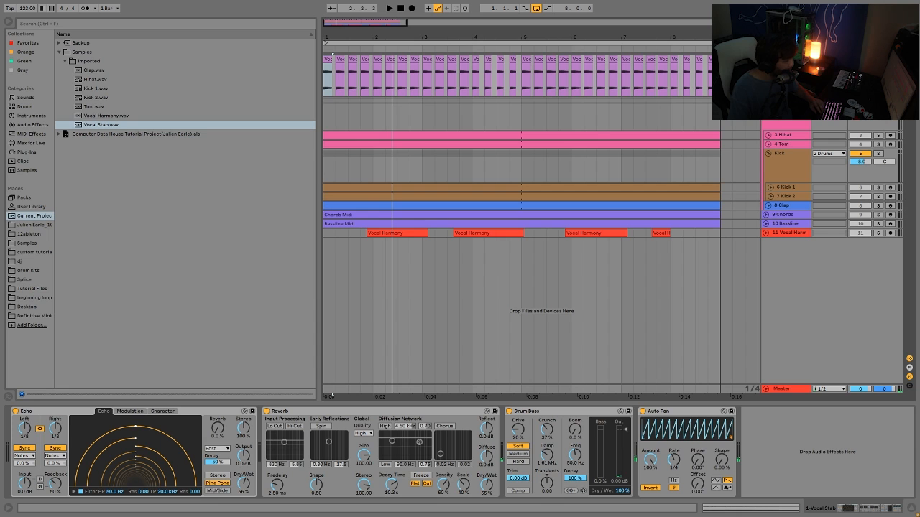
click(878, 154)
key(space)
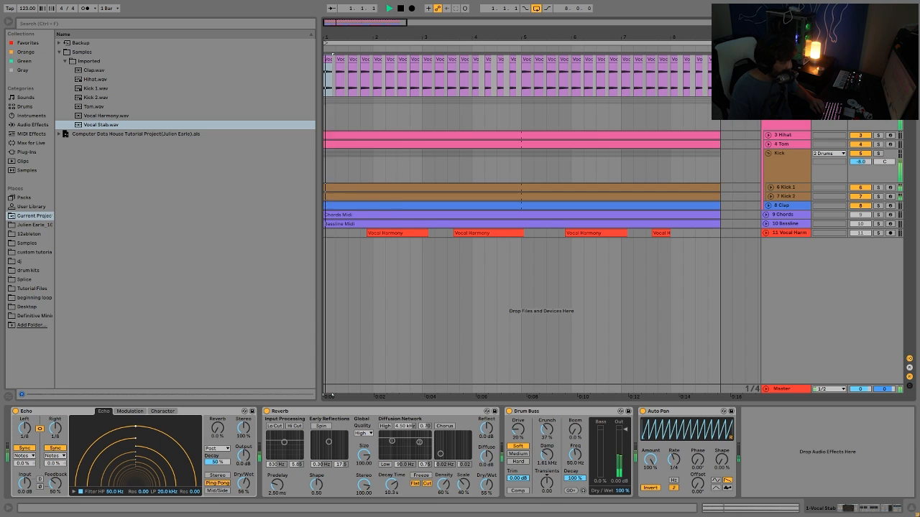
Solo the 3 Hihat track, select it and enlarge its lane for playback.
click(878, 135)
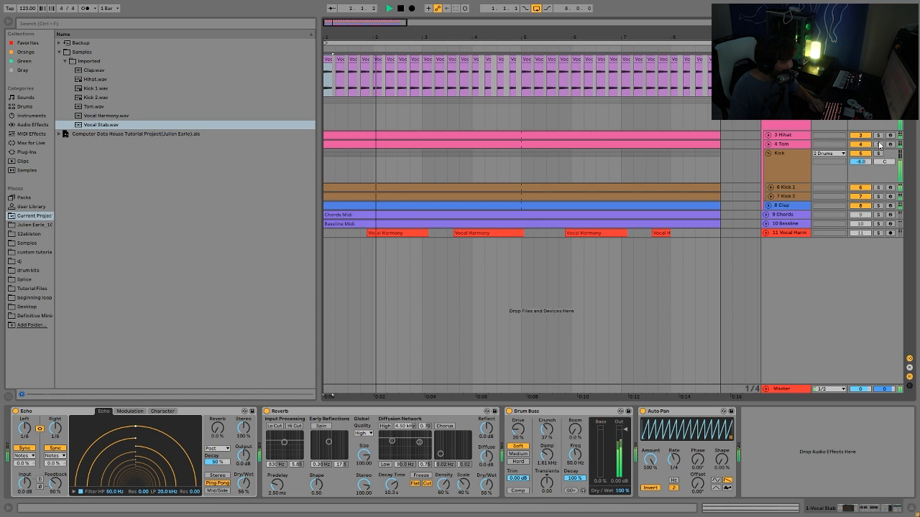
click(792, 138)
click(769, 126)
click(768, 136)
click(775, 138)
key(space)
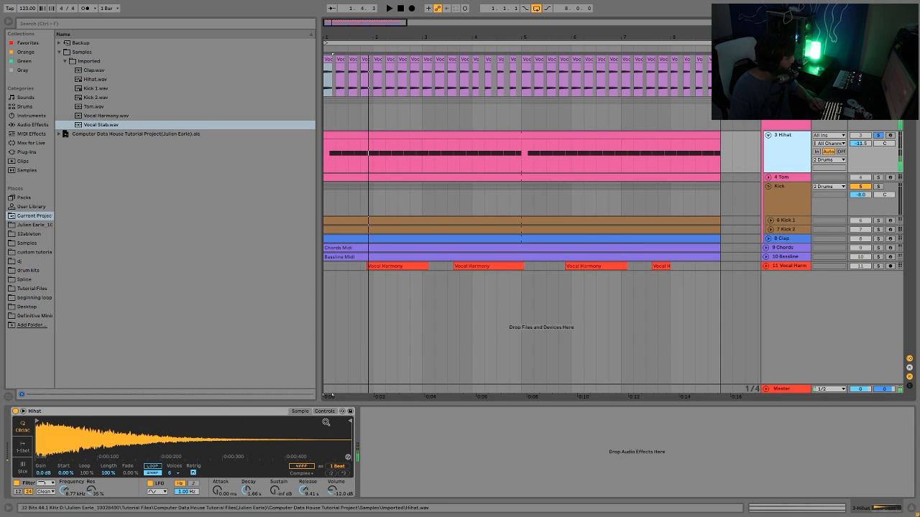
Display the Hihat Simpler's controls and switch its filter off during playback.
click(324, 411)
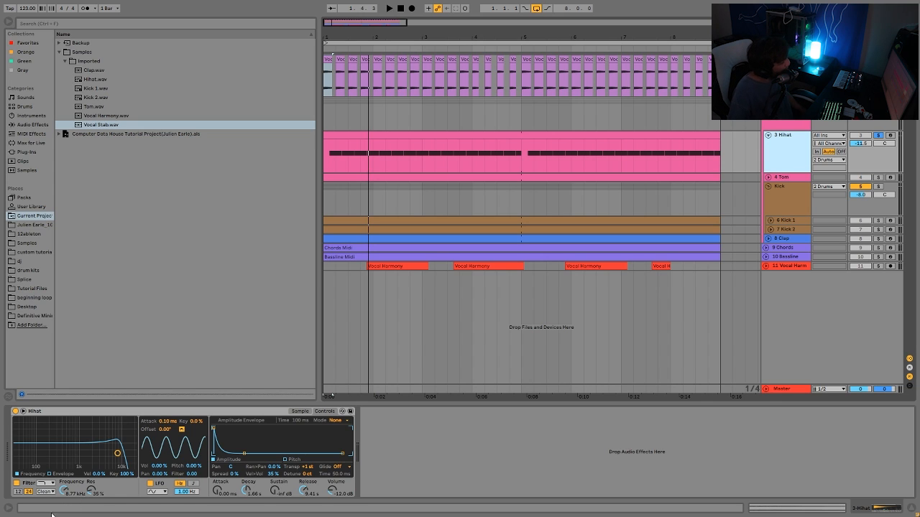
click(15, 482)
key(space)
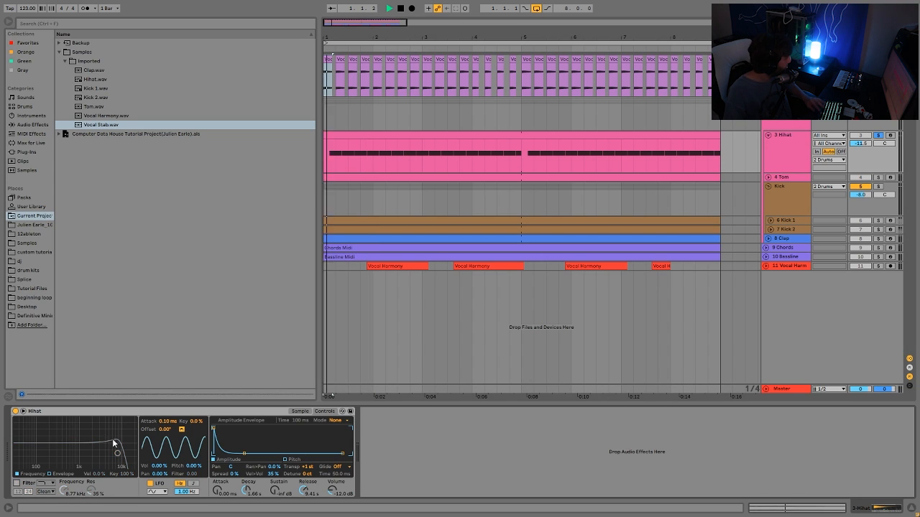
Release the Hihat solo and switch the Simpler filter back on, listening to the full mix.
click(878, 135)
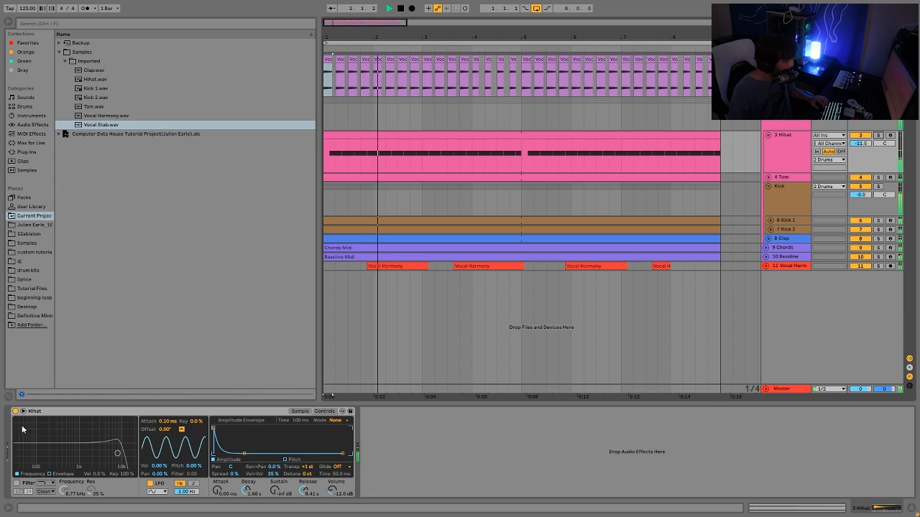
click(15, 483)
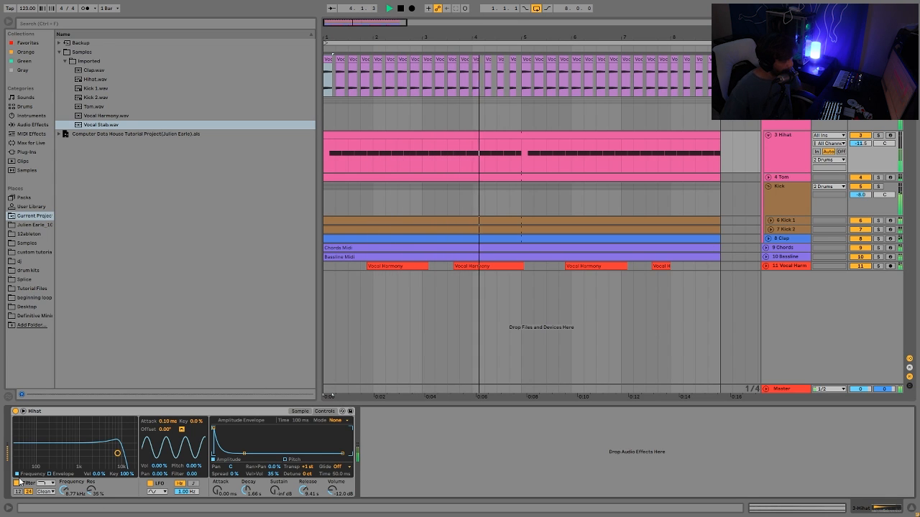
key(space)
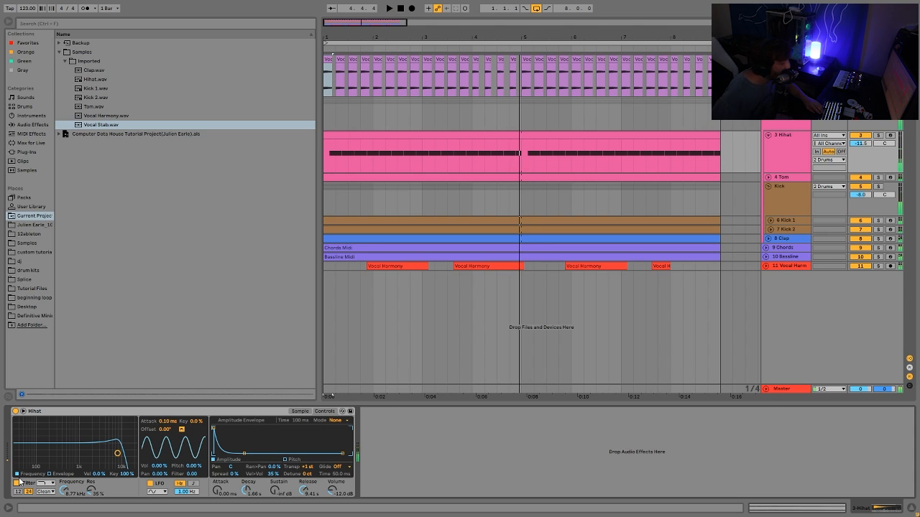
key(space)
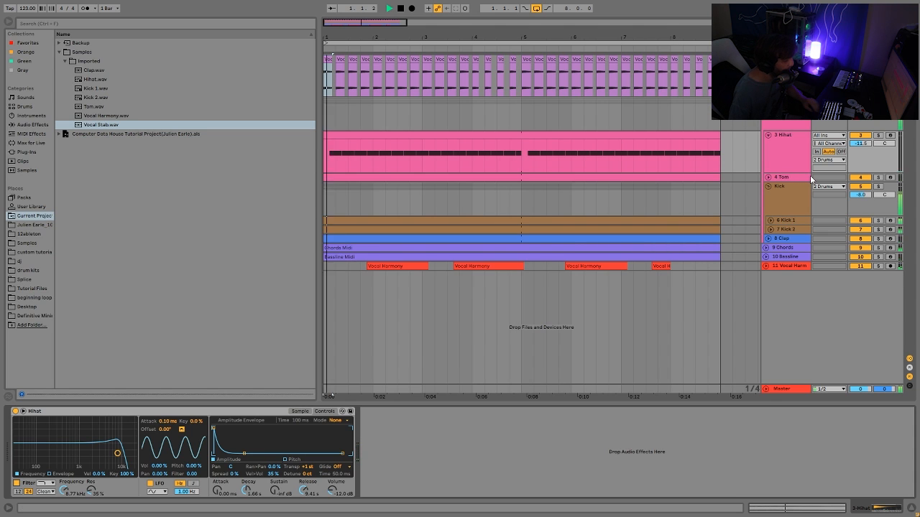
Solo the 3 Hihat track again, select it and play it back.
click(877, 135)
click(787, 147)
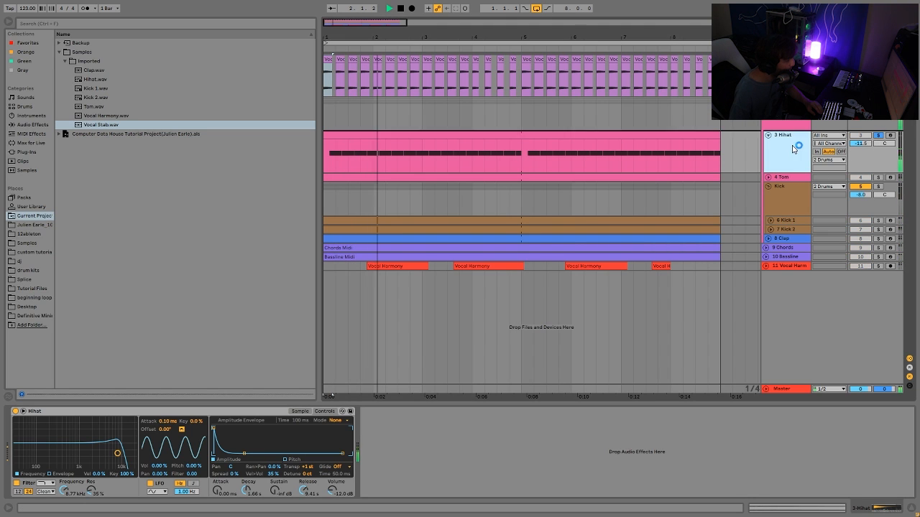
key(space)
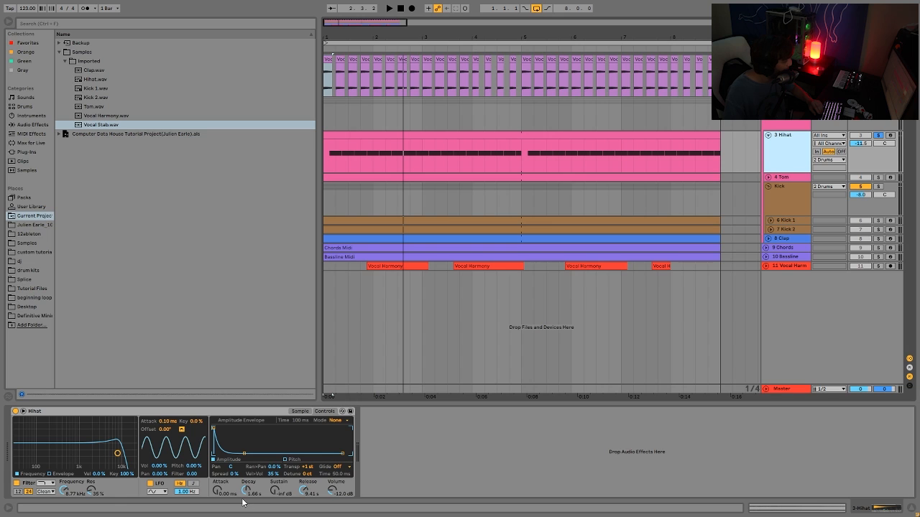
Play back the soloed hihat track to audition it.
key(space)
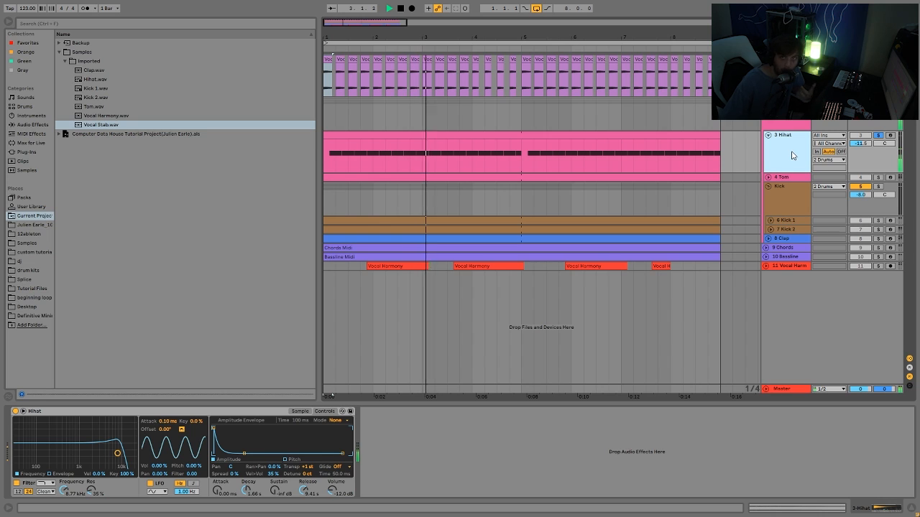
key(space)
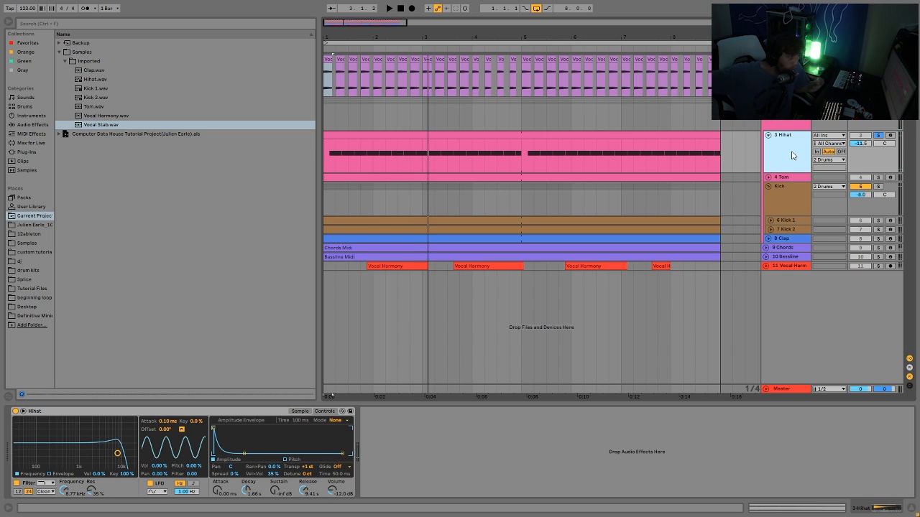
key(space)
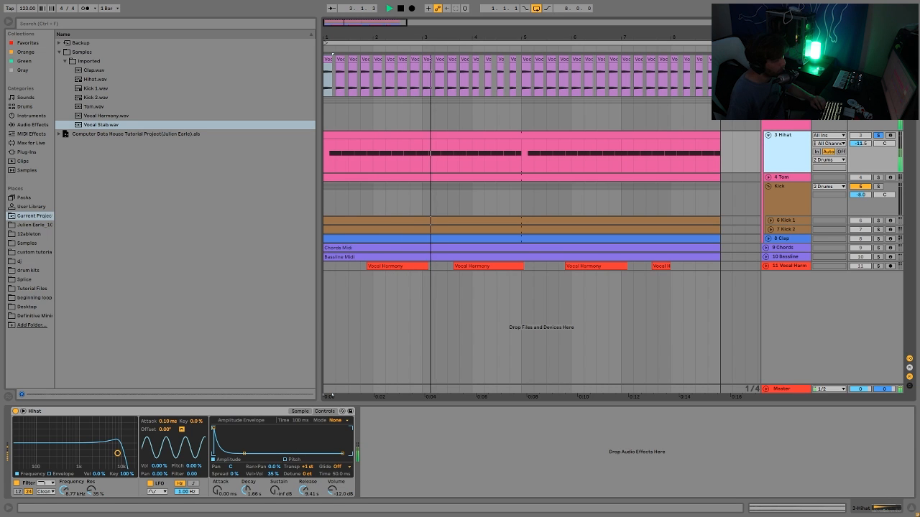
Solo the 4 Tom track, expand and select its lane, and play it back.
click(881, 179)
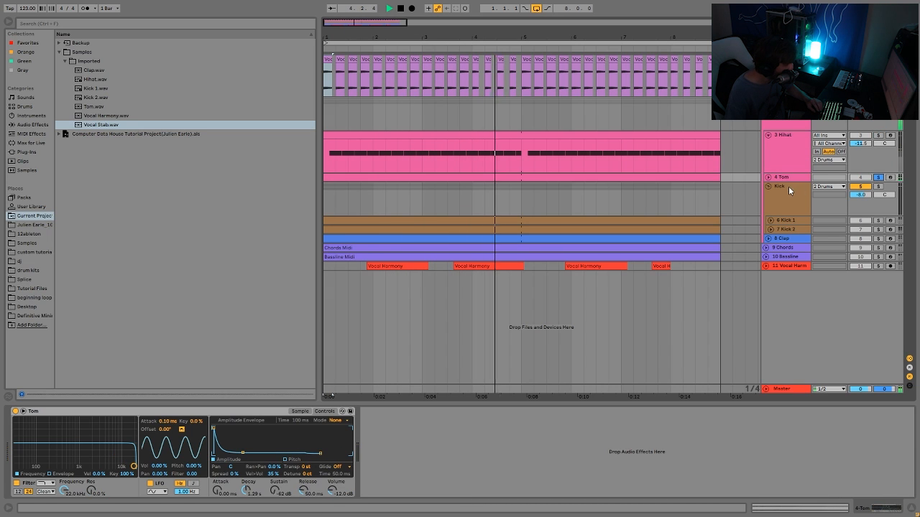
click(767, 177)
click(781, 184)
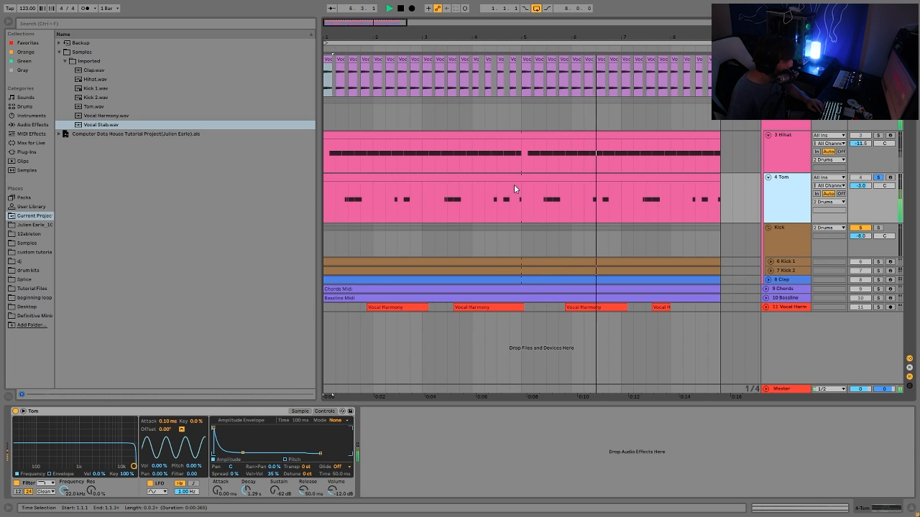
key(space)
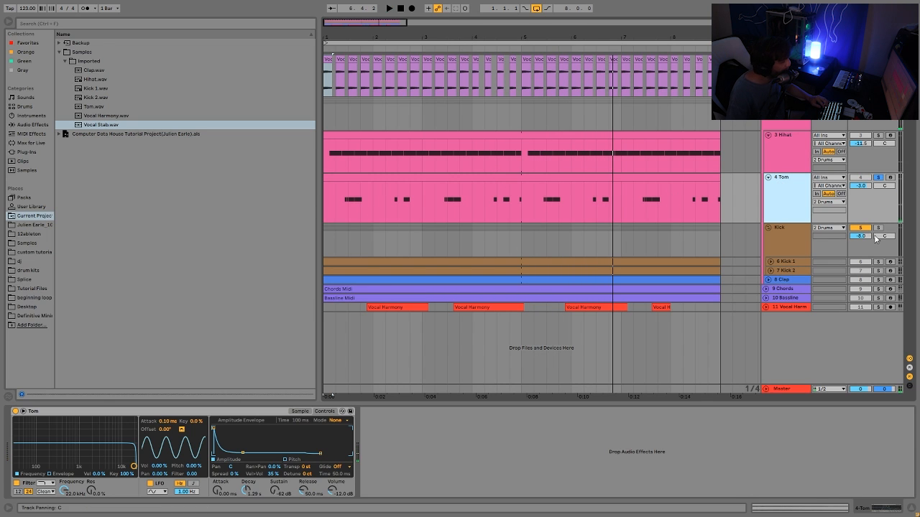
click(510, 250)
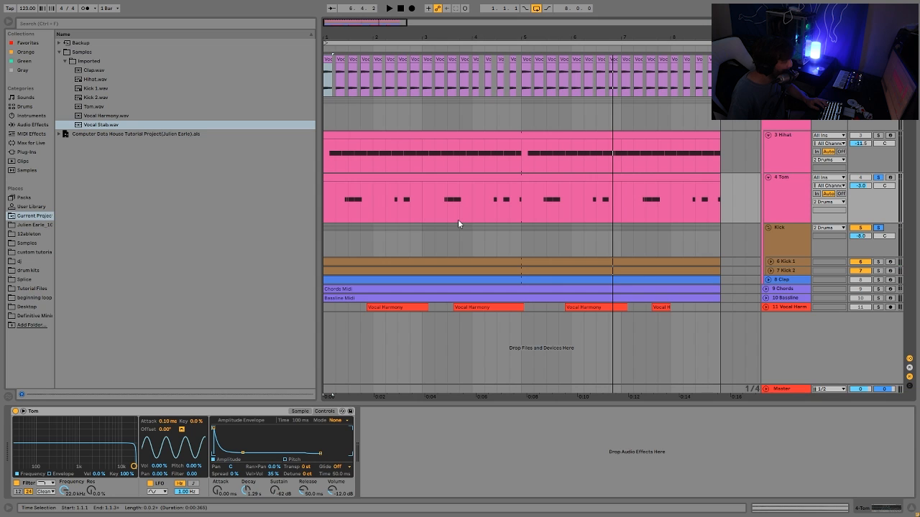
key(space)
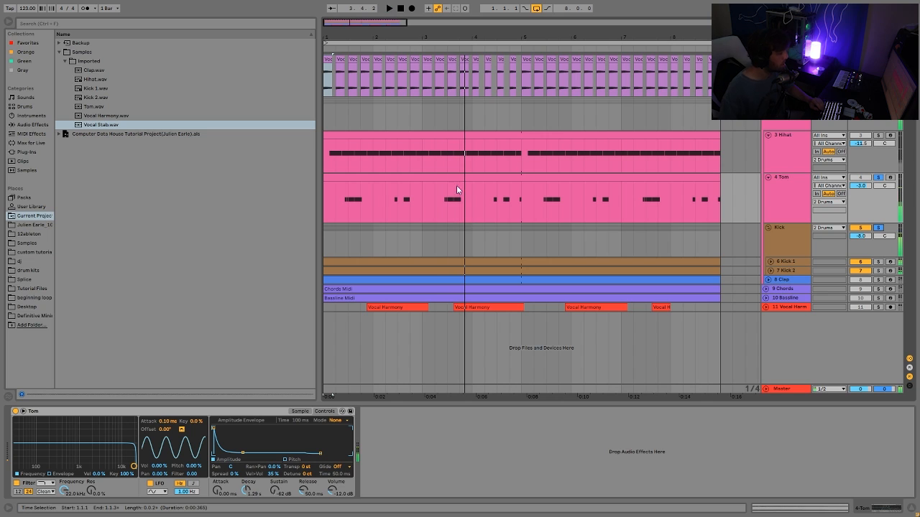
Open the Tom clip's MIDI notes in the editor, play it back, then return to the Tom device view.
double_click(504, 187)
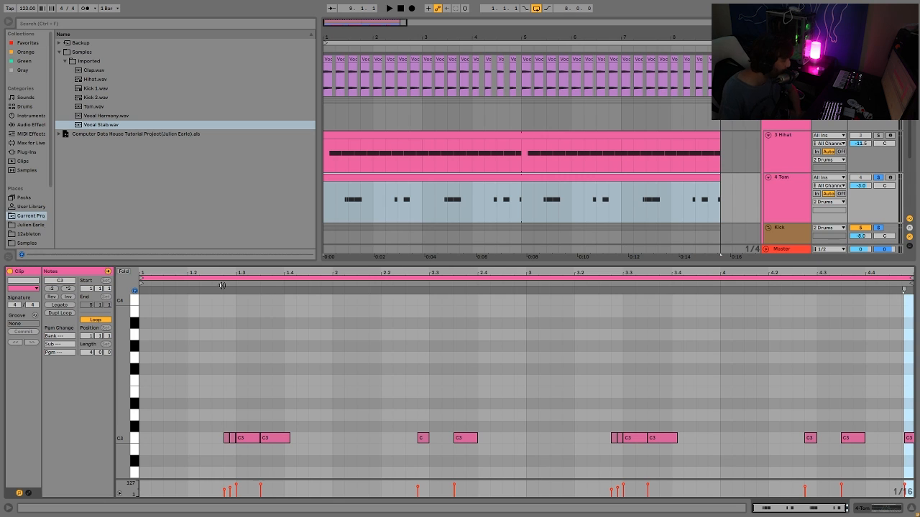
key(space)
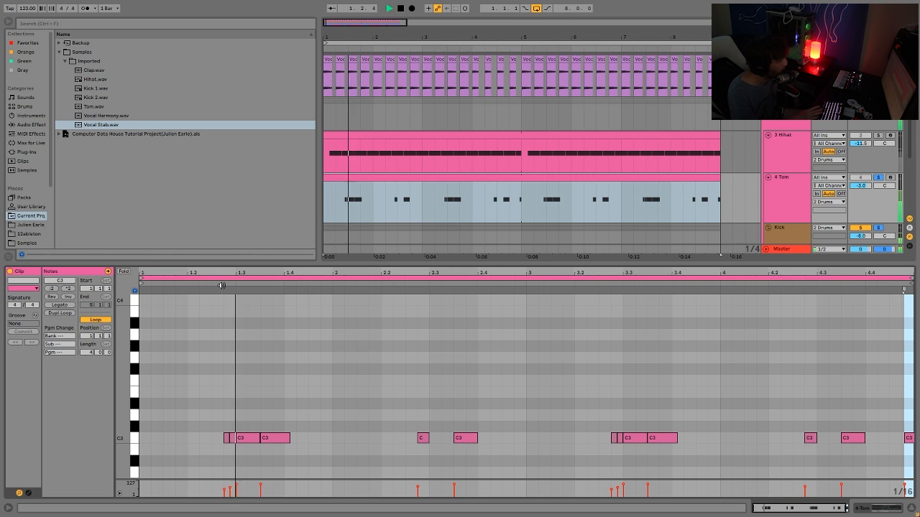
key(space)
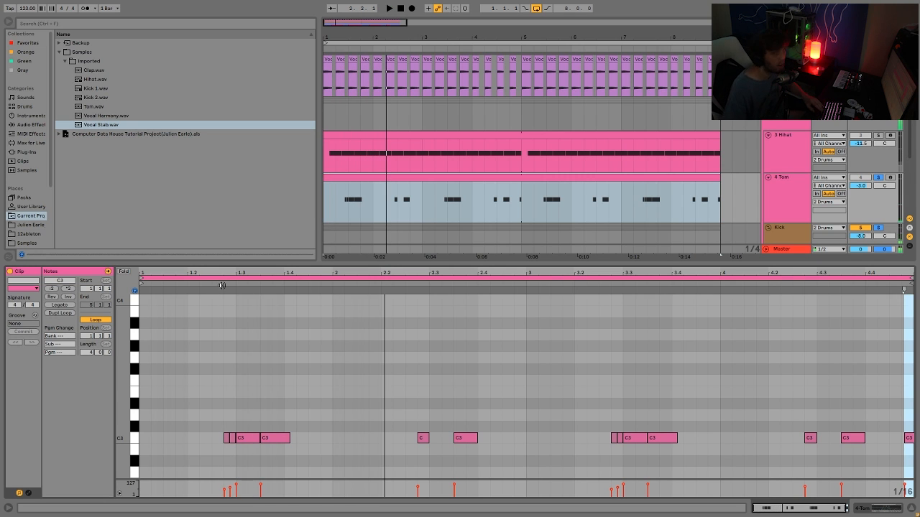
key(space)
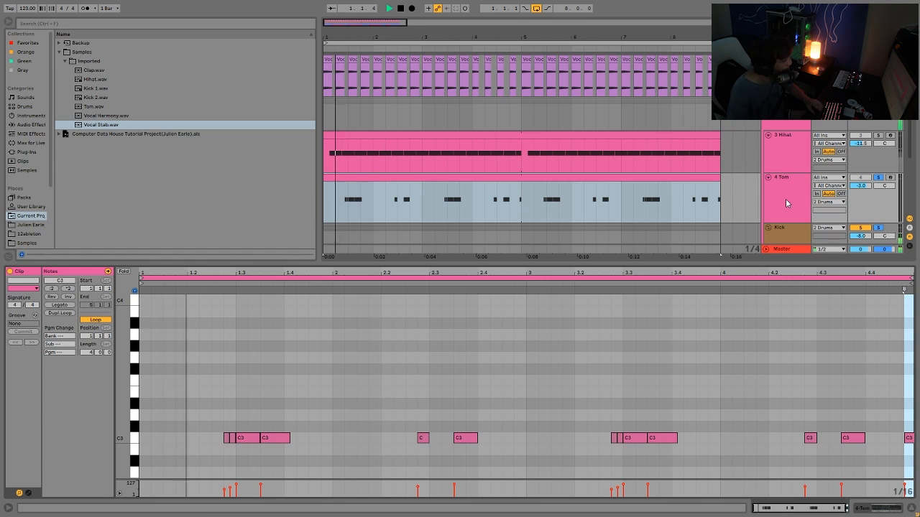
double_click(786, 203)
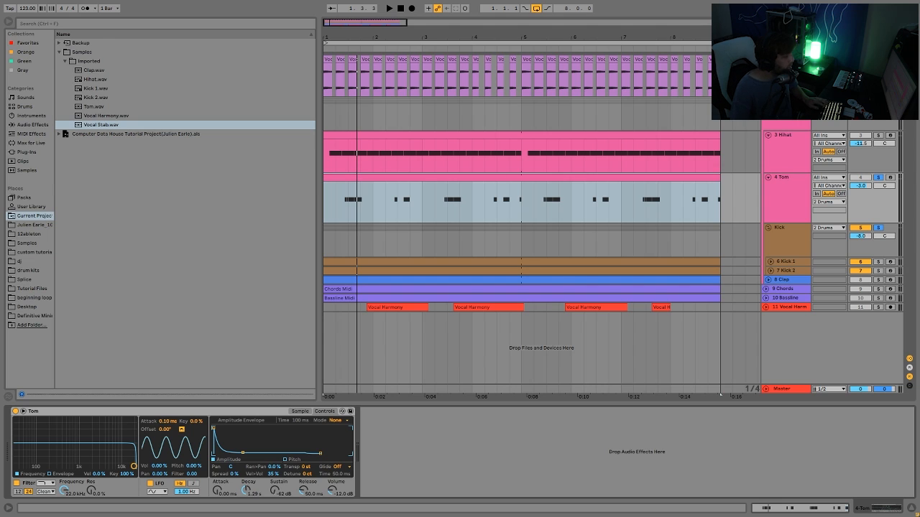
Solo the Kick, Hihat and Clap tracks together with the Tom and play the drums back.
click(882, 228)
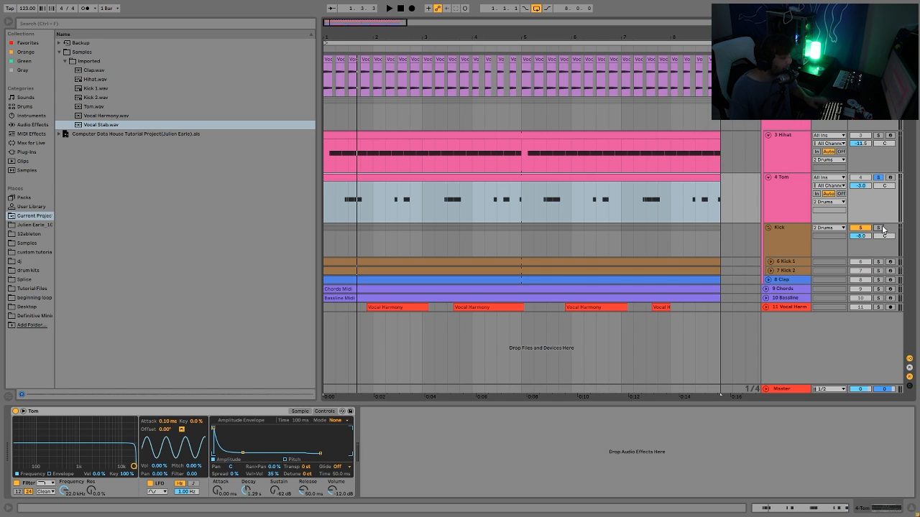
click(881, 227)
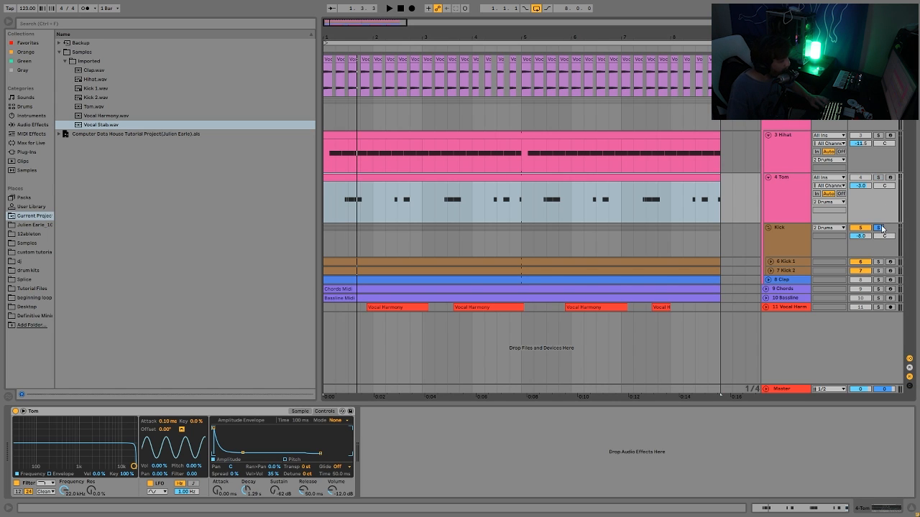
ctrl+click(877, 135)
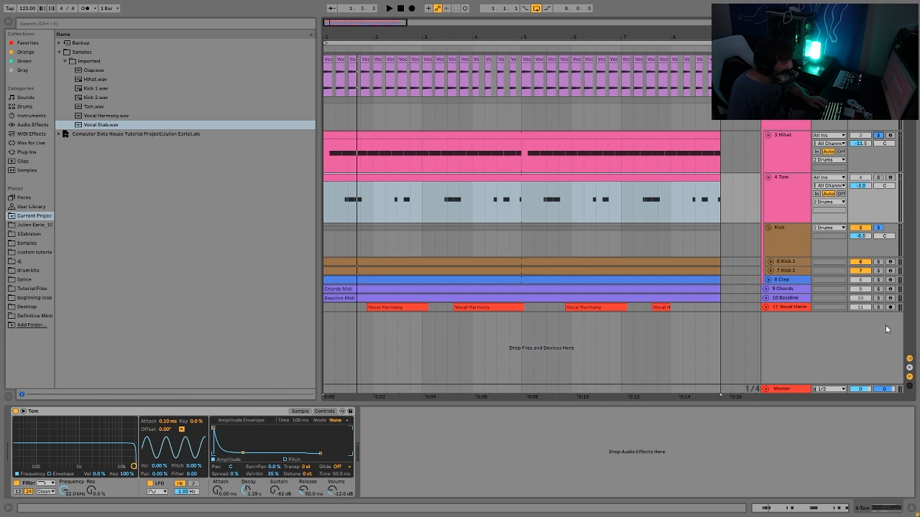
ctrl+click(877, 280)
key(space)
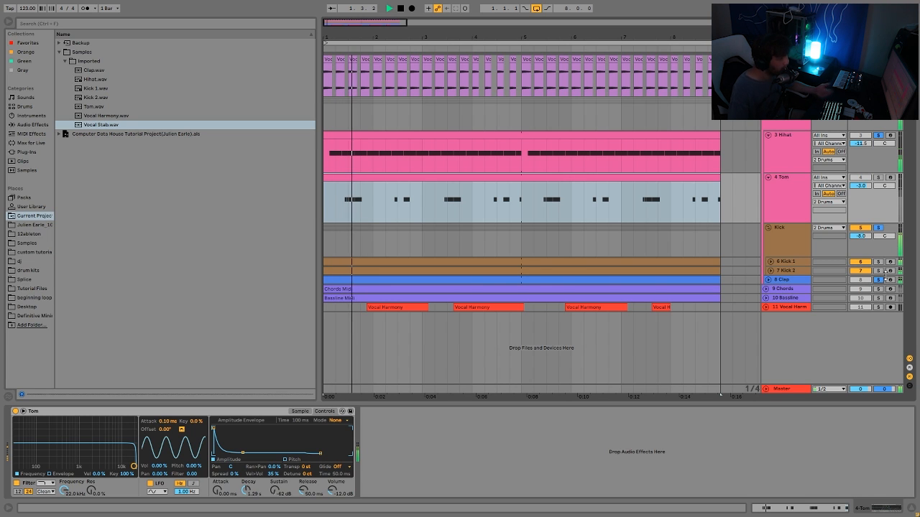
key(space)
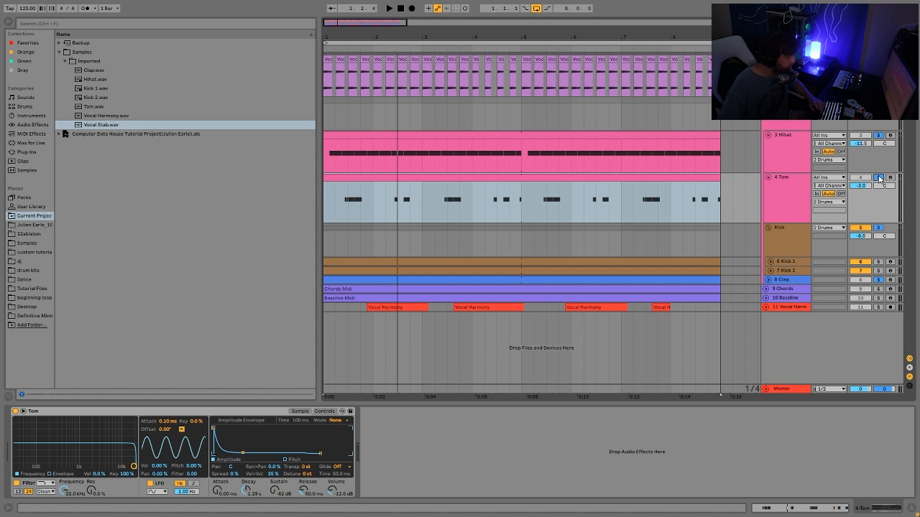
key(space)
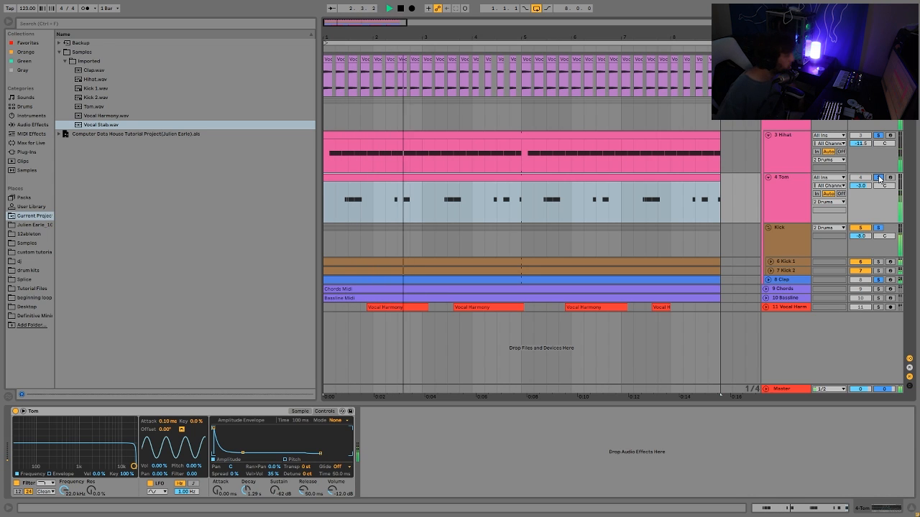
key(space)
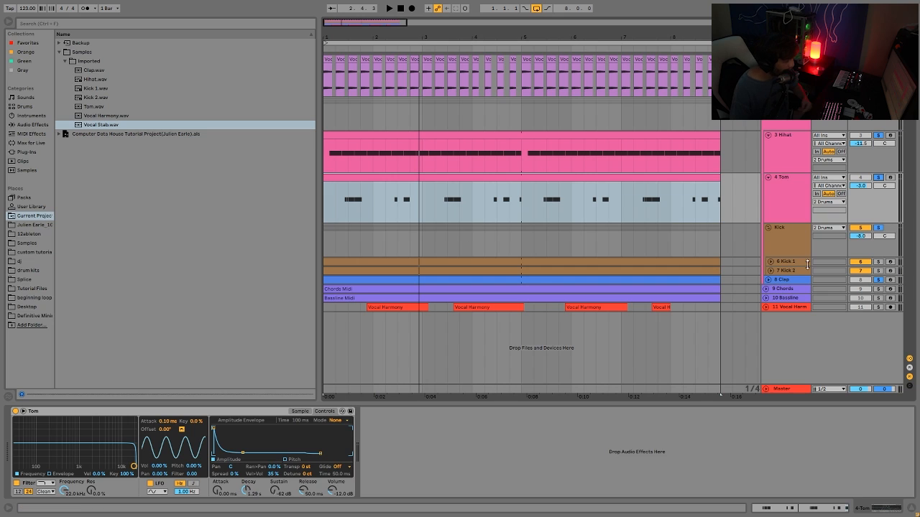
Select the Kick group, solo it on its own and play it back.
click(461, 235)
click(876, 229)
click(877, 229)
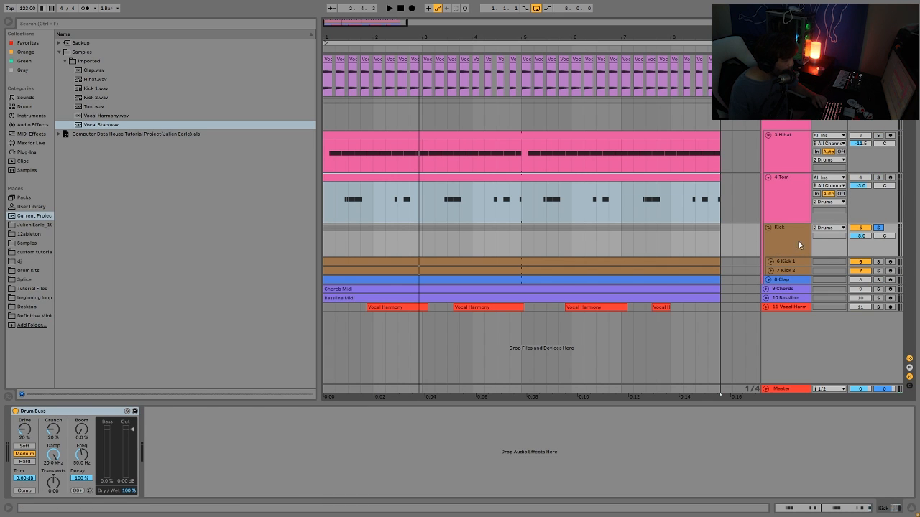
key(space)
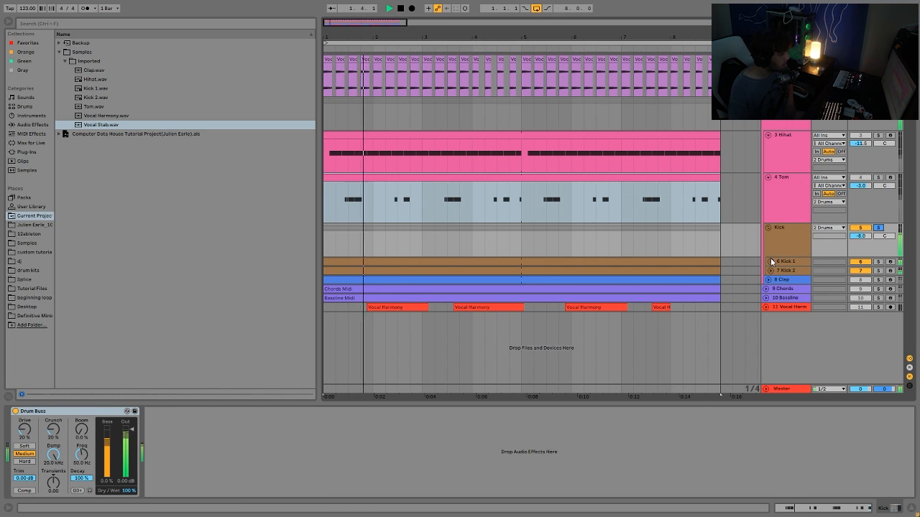
key(space)
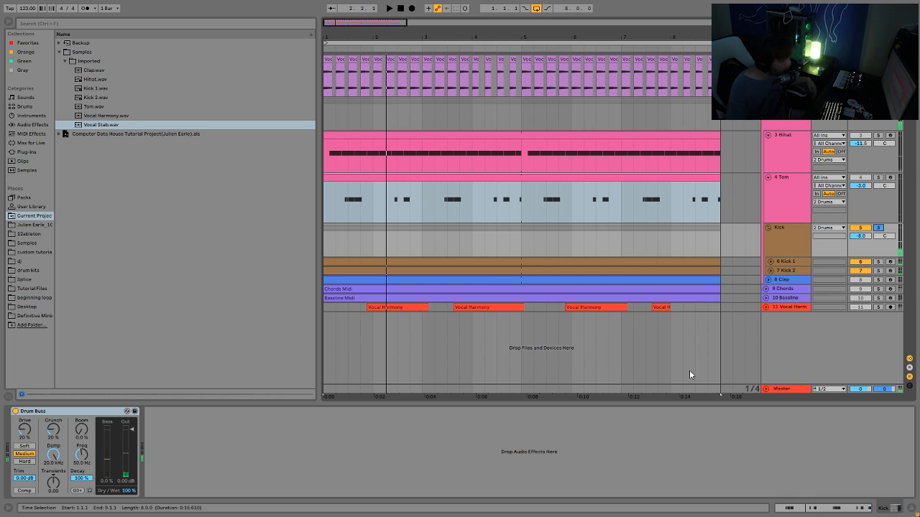
Enlarge the Kick 1 and Kick 2 lanes and select the Kick 1 track.
click(788, 263)
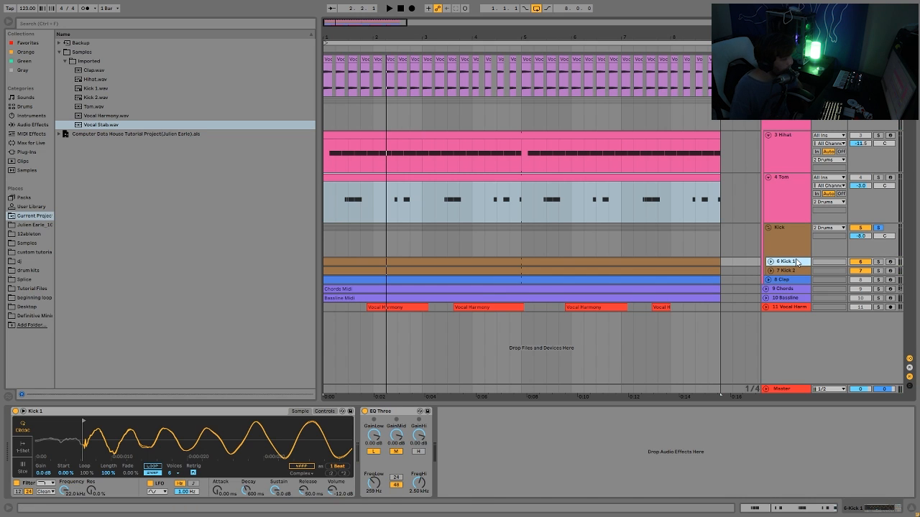
key(u)
key(Down)
key(u)
click(788, 283)
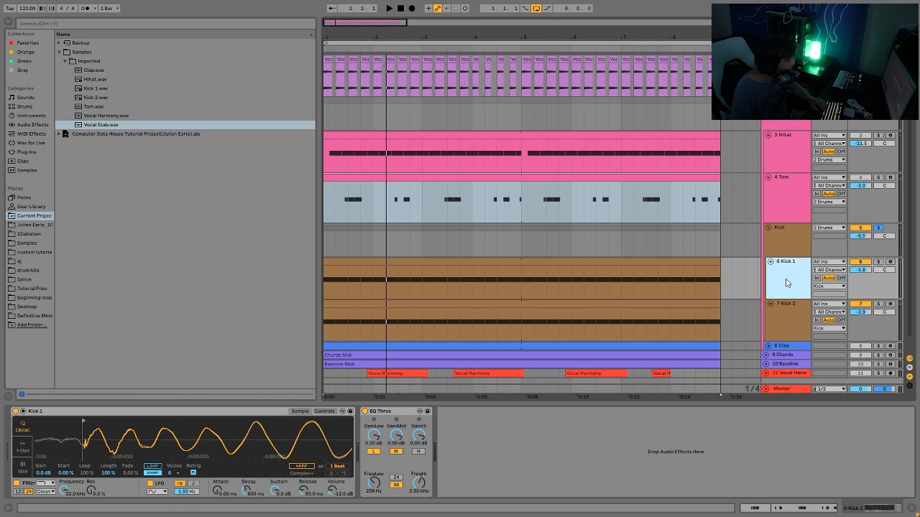
Solo the Kick 1 and Kick 2 tracks, select Kick 2 and play them back.
click(877, 261)
key(space)
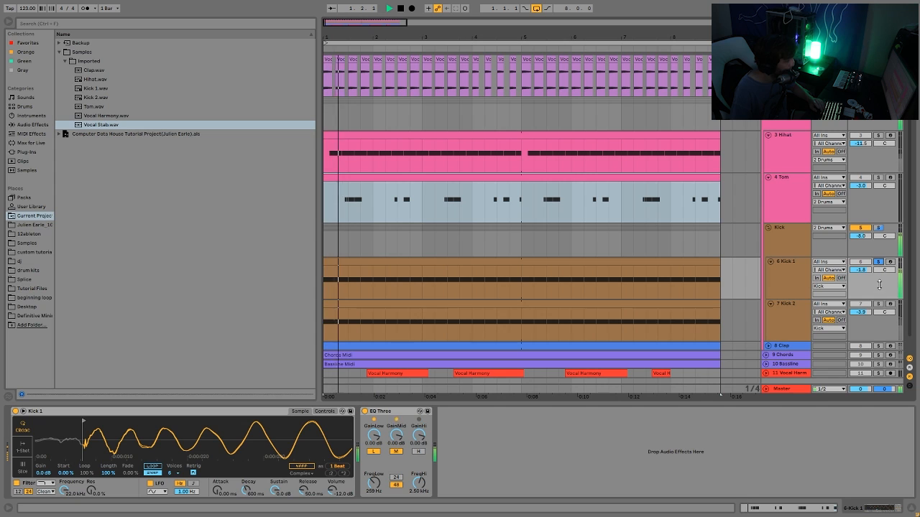
click(878, 304)
click(781, 318)
key(space)
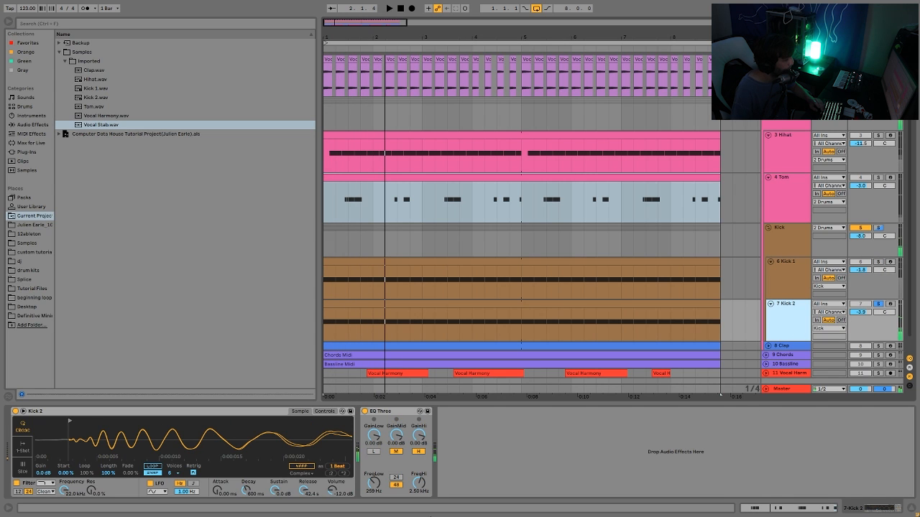
Switch Kick 2's EQ Three off during playback, then switch it back on.
click(365, 411)
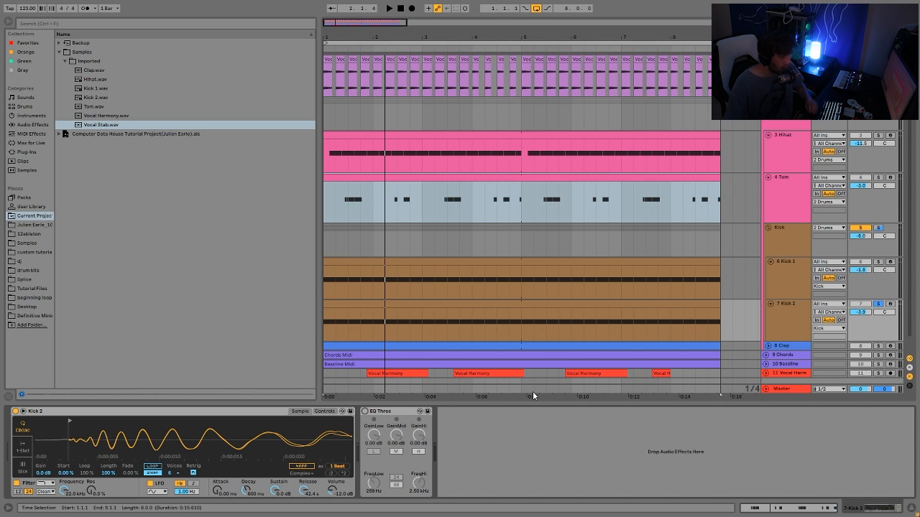
key(space)
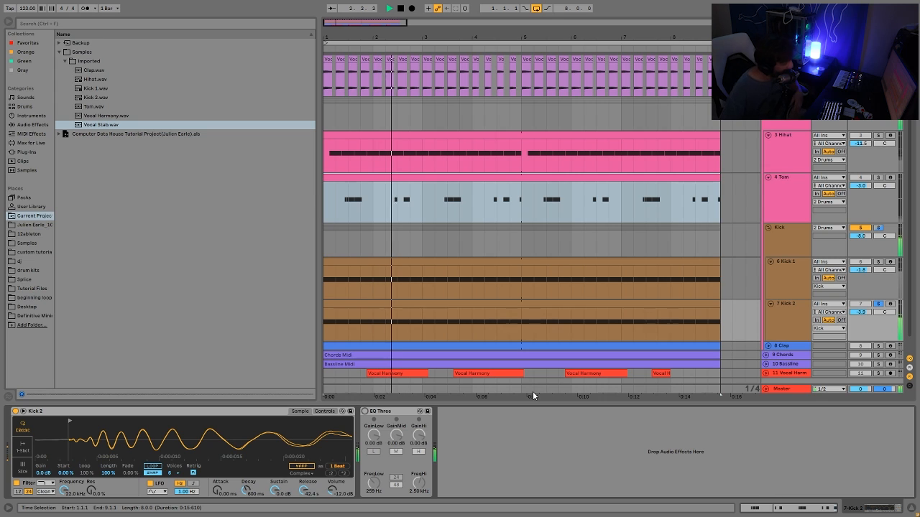
key(space)
click(365, 412)
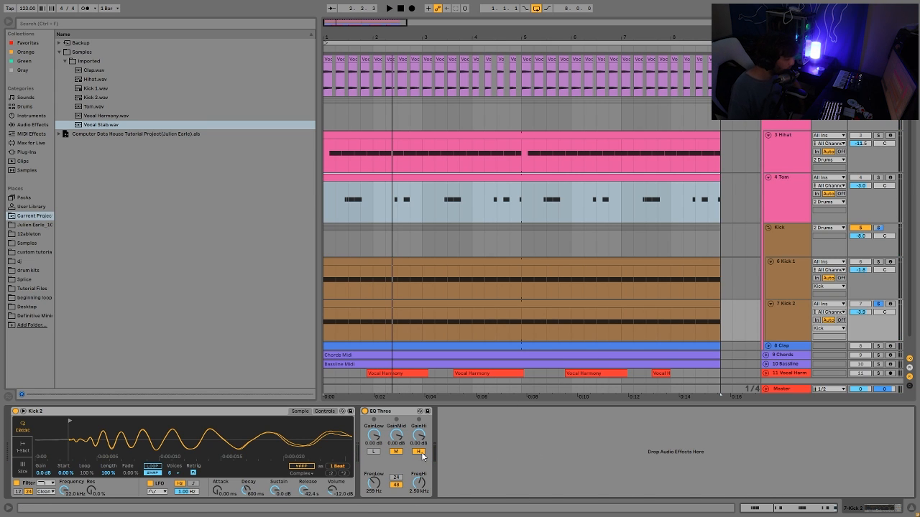
Select and solo Kick 1, toggling its EQ Three off and on while it plays.
click(794, 278)
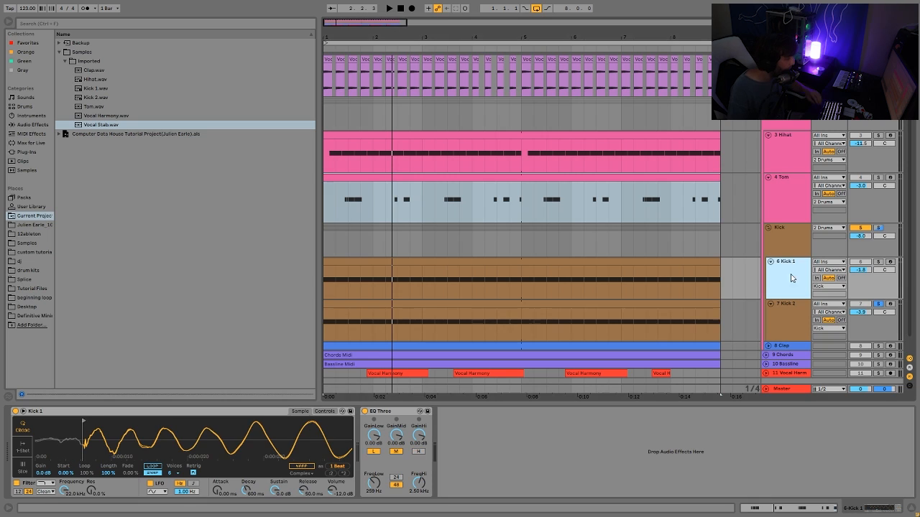
click(879, 263)
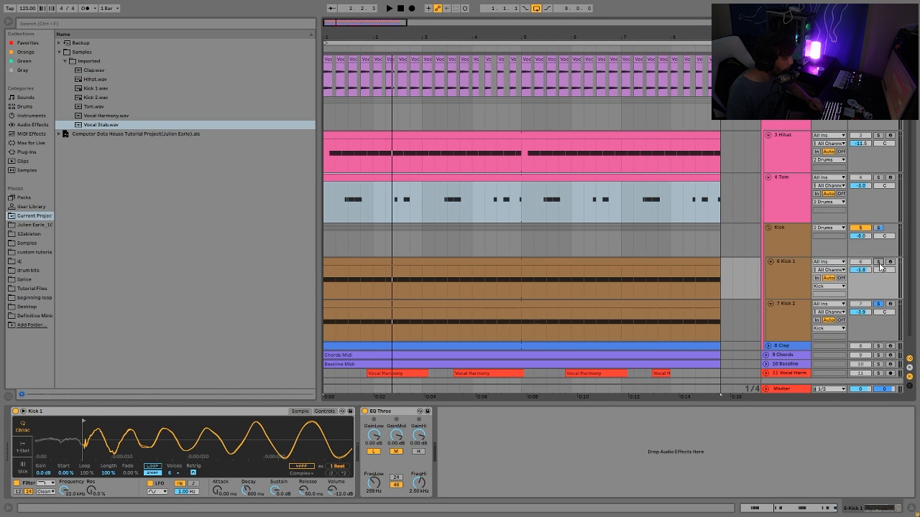
click(366, 411)
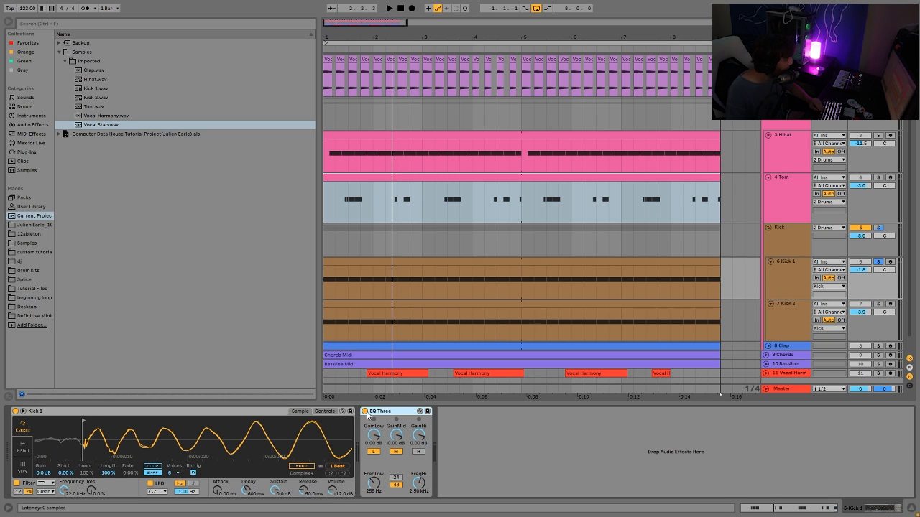
key(space)
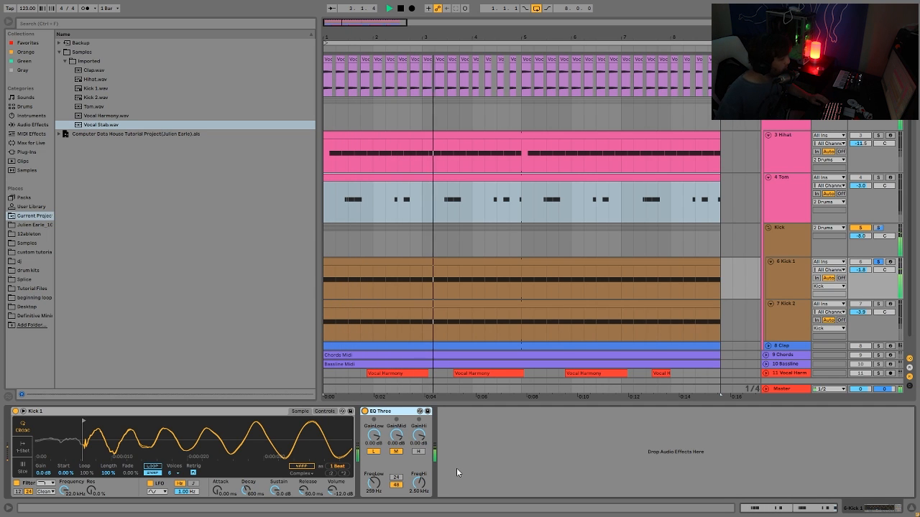
click(365, 411)
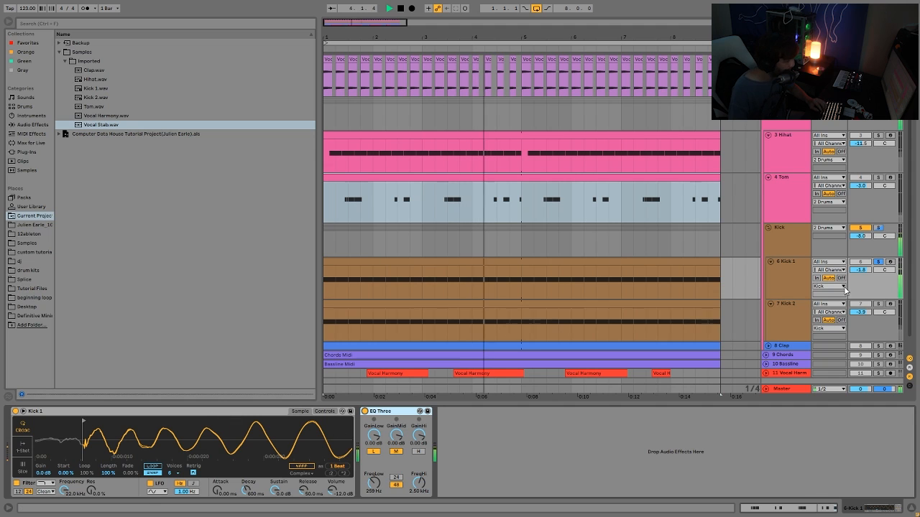
Solo Kick 2 and the Kick group track, and stop playback.
click(878, 305)
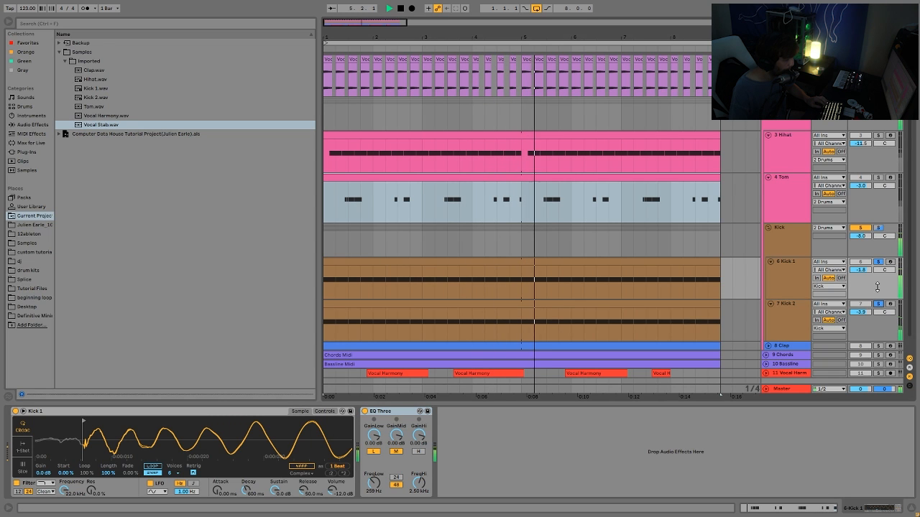
click(878, 228)
key(space)
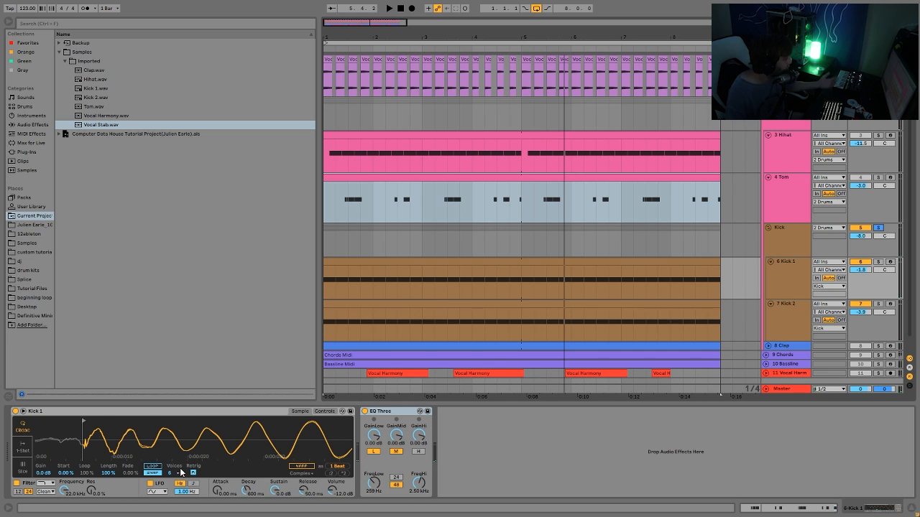
Compare the zoomed sample waveforms of Kick 1 and Kick 2, playing Kick 1 back briefly.
drag(150, 440, 151, 410)
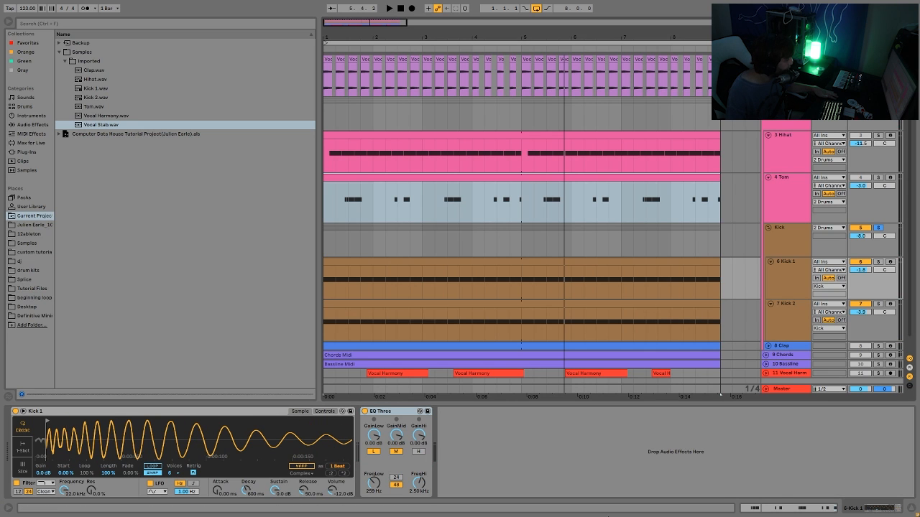
click(800, 305)
drag(40, 437, 43, 446)
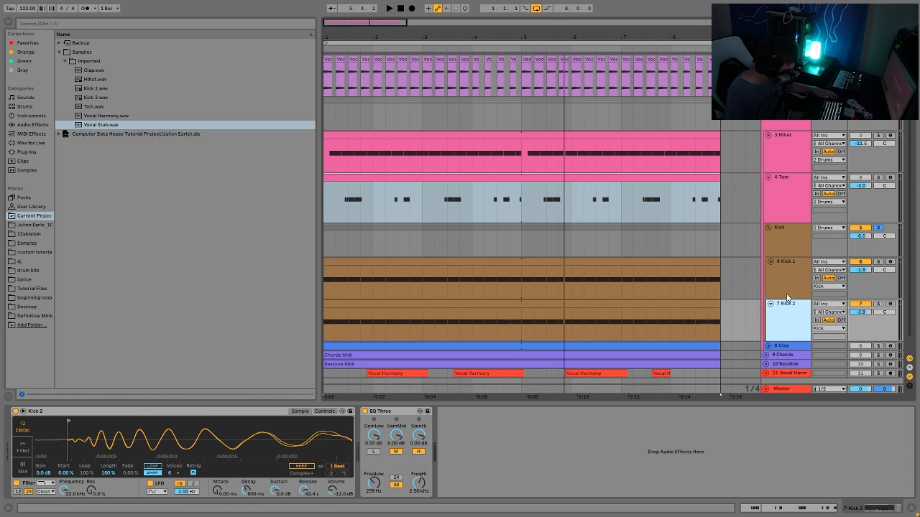
key(Up)
drag(49, 428, 69, 424)
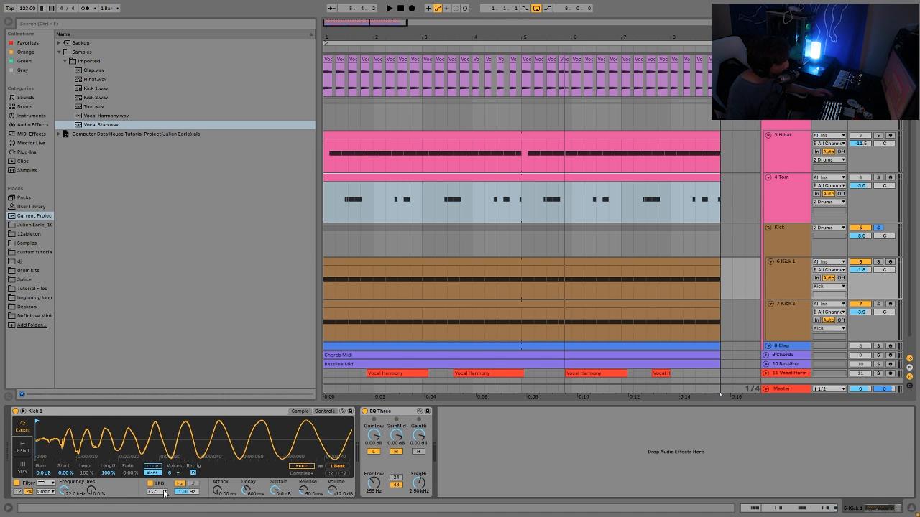
key(space)
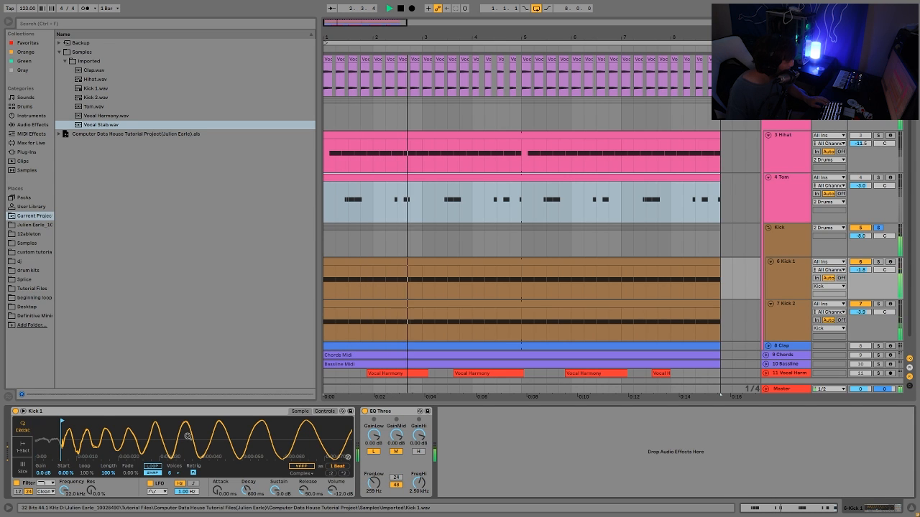
key(space)
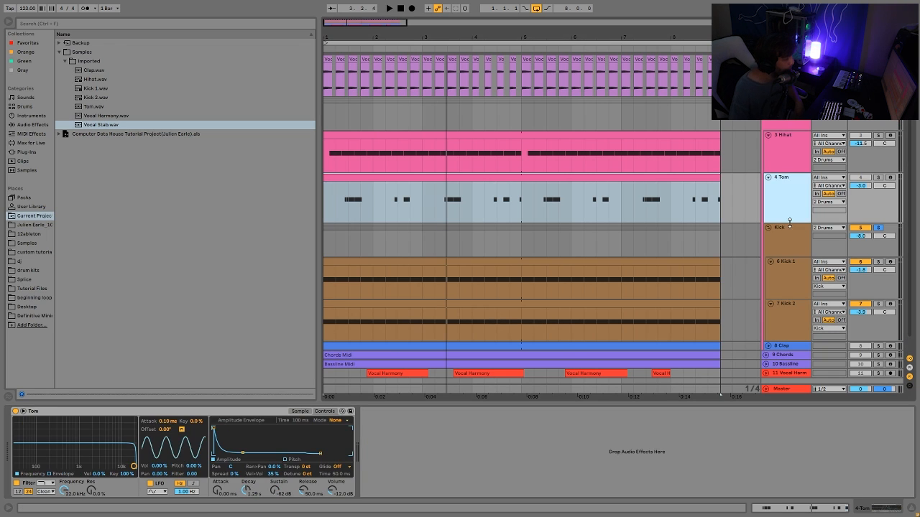
Inspect the Kick group's Drum Buss, then fold the Kick 1 and Kick 2 lanes to minimum height.
click(791, 231)
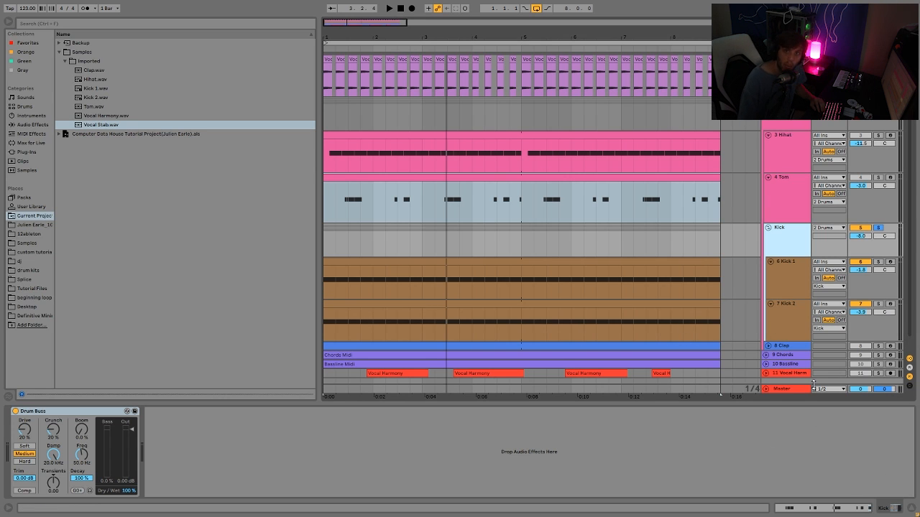
scroll(611, 230, down, 1)
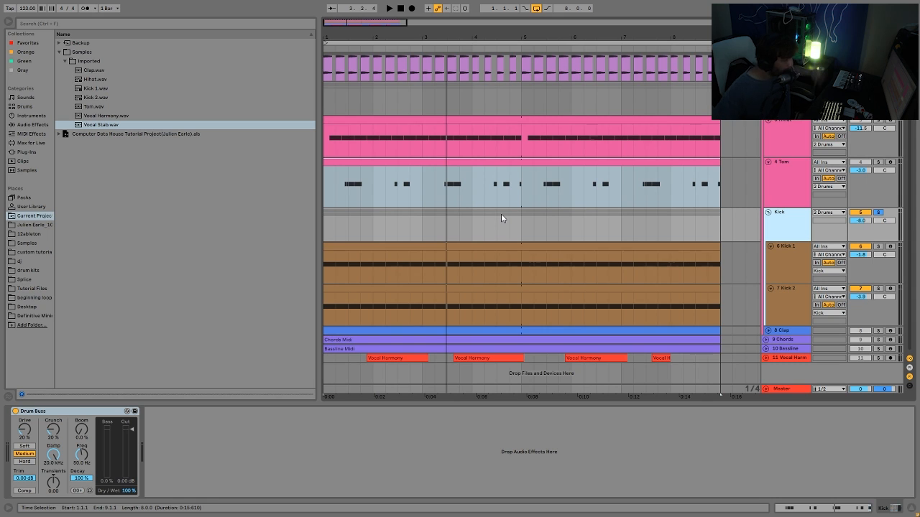
click(792, 254)
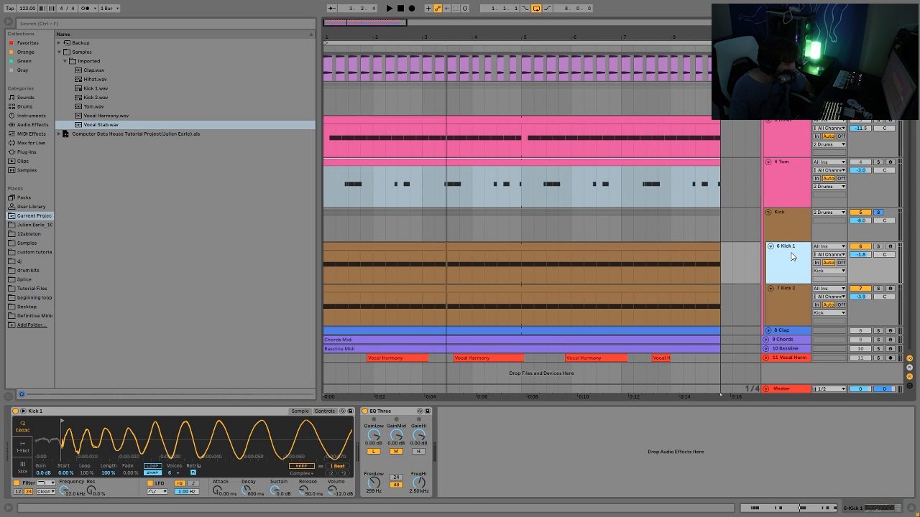
key(Left)
key(Down)
key(Left)
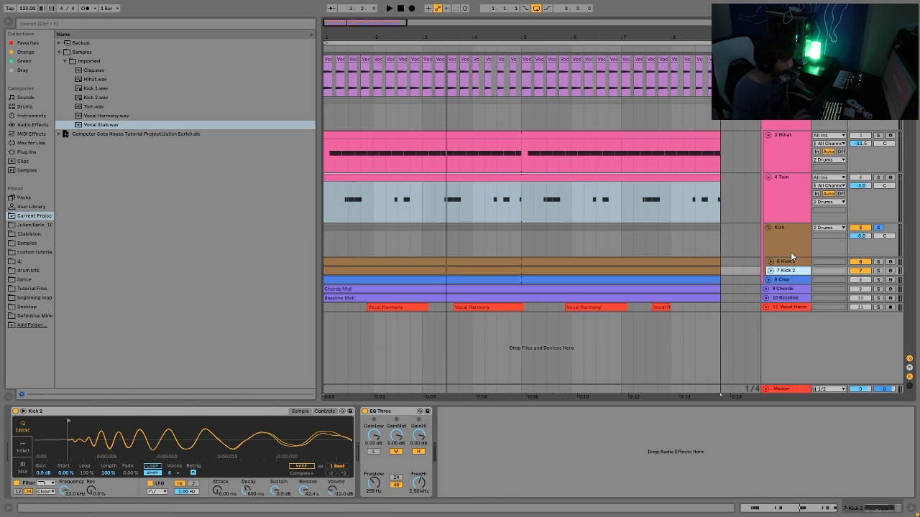
Select and solo the Clap track and play it back.
key(Down)
click(877, 279)
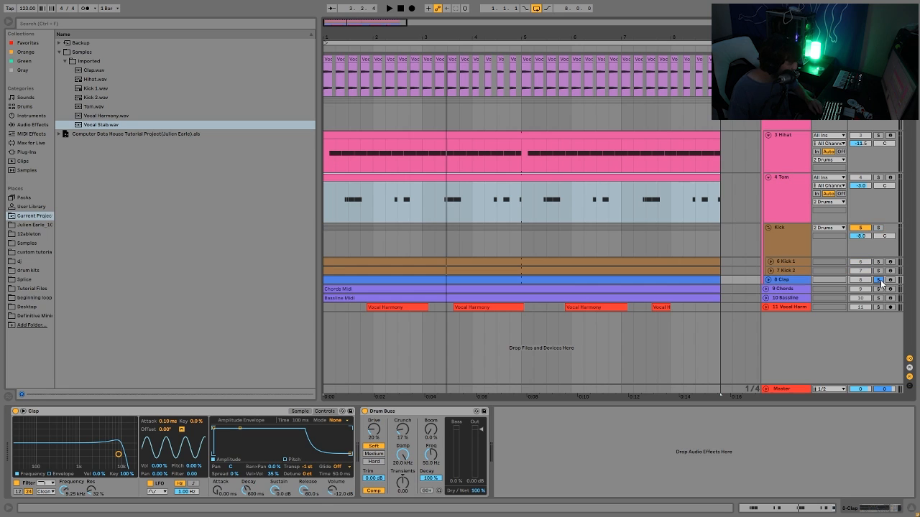
key(space)
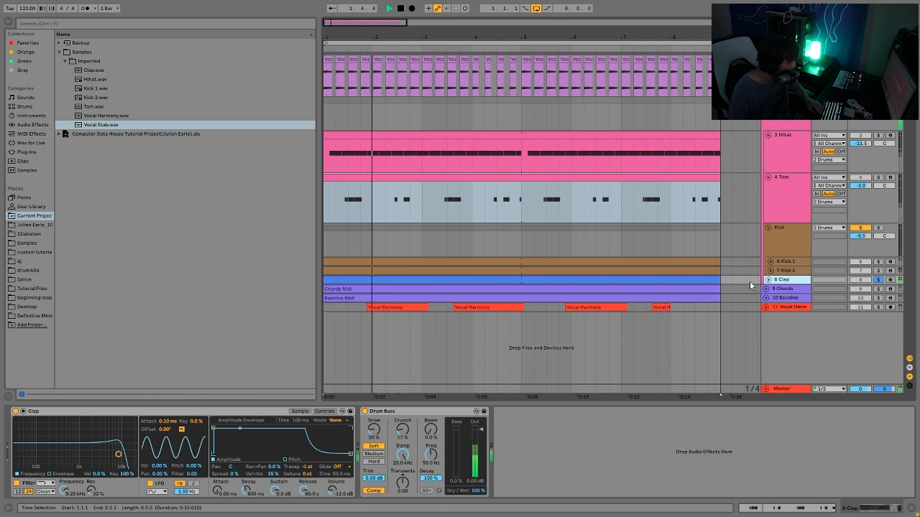
key(space)
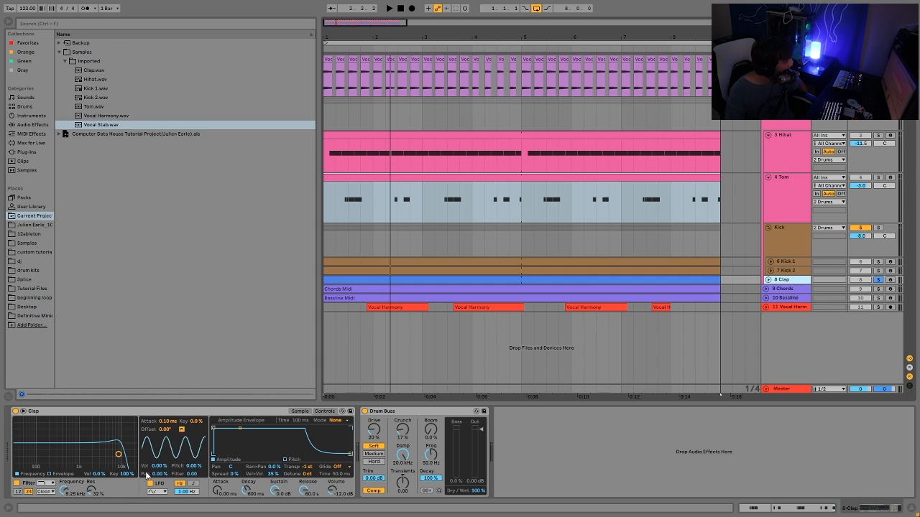
Raise the Clap filter's resonance to 62%, audition it, and undo the change.
drag(93, 491, 93, 471)
key(space)
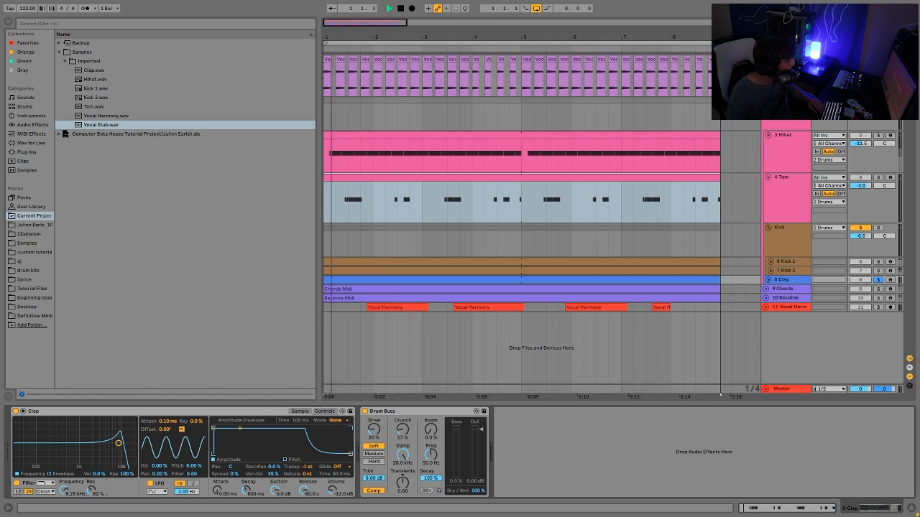
key(space)
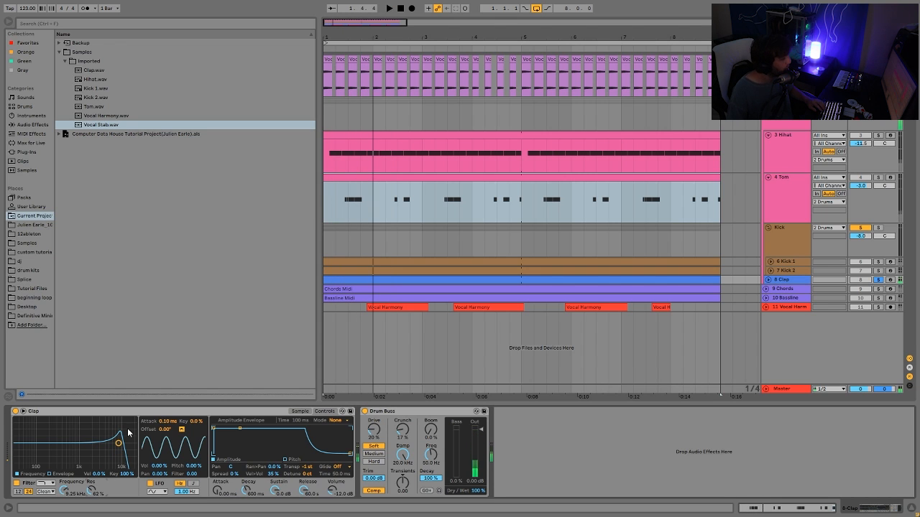
key(ctrl+z)
key(space)
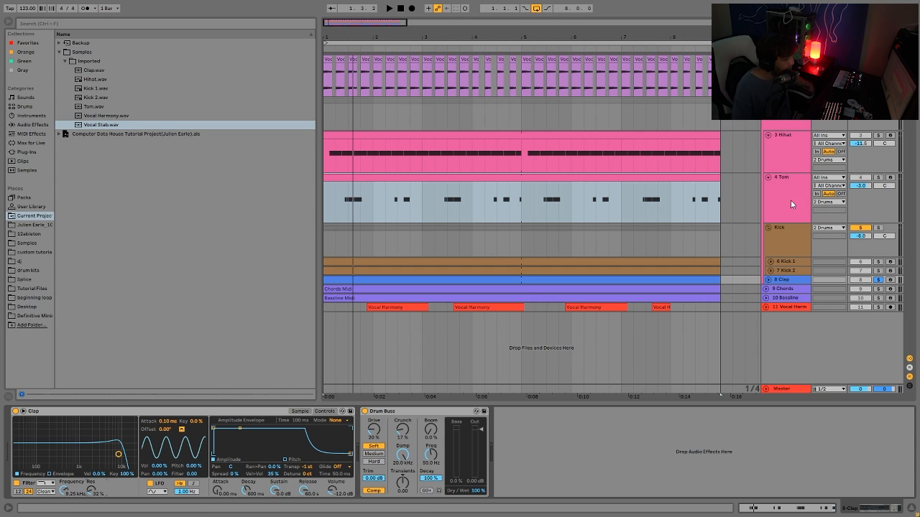
Play the Clap track, then show the Clap's Simpler sample view and zoom its waveform.
click(501, 279)
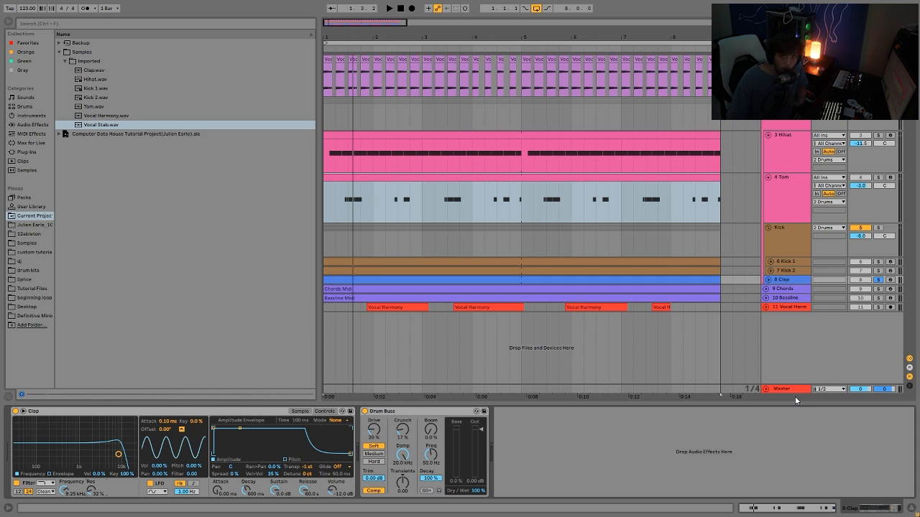
key(space)
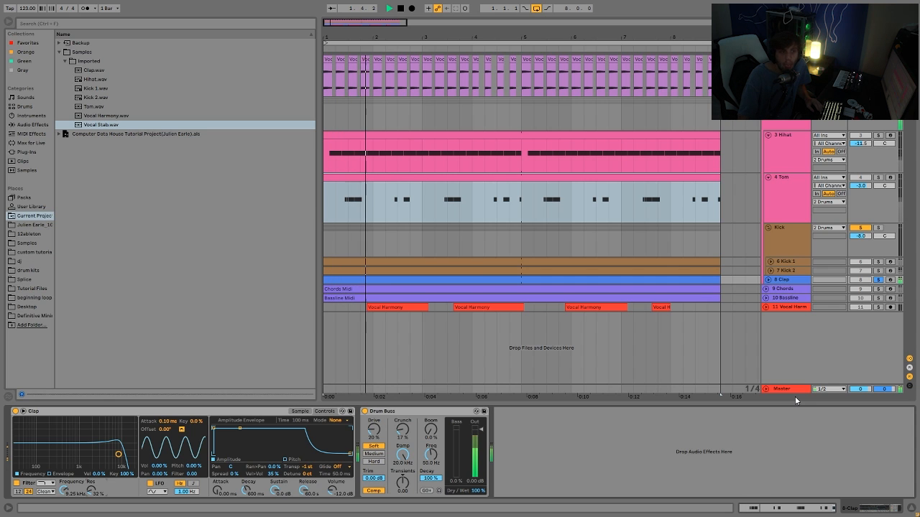
key(space)
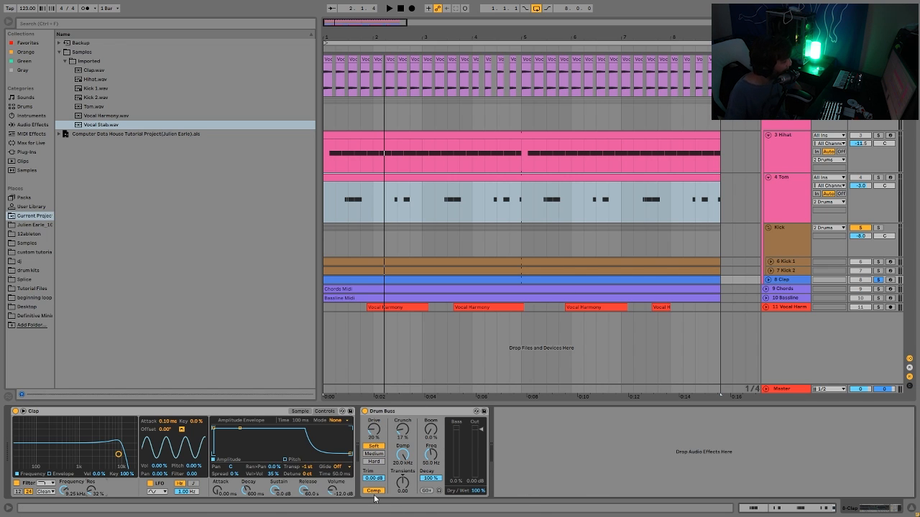
click(296, 412)
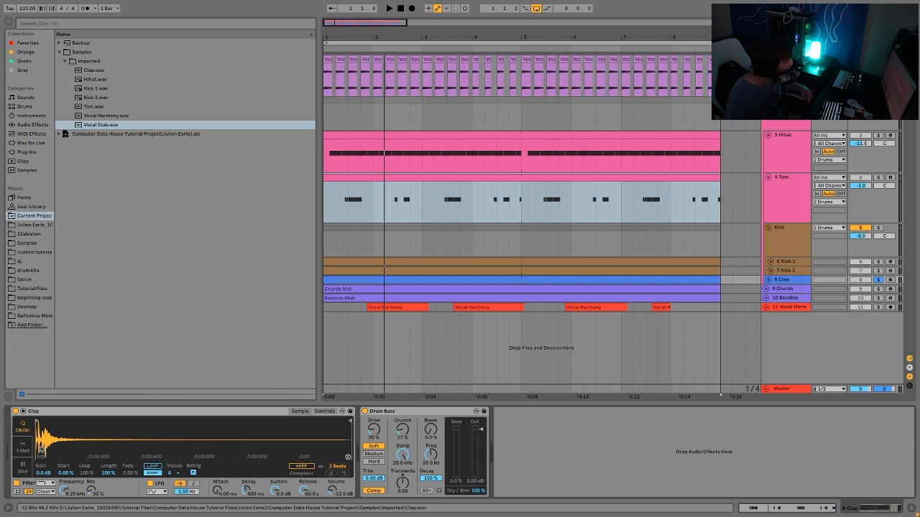
drag(36, 450, 35, 428)
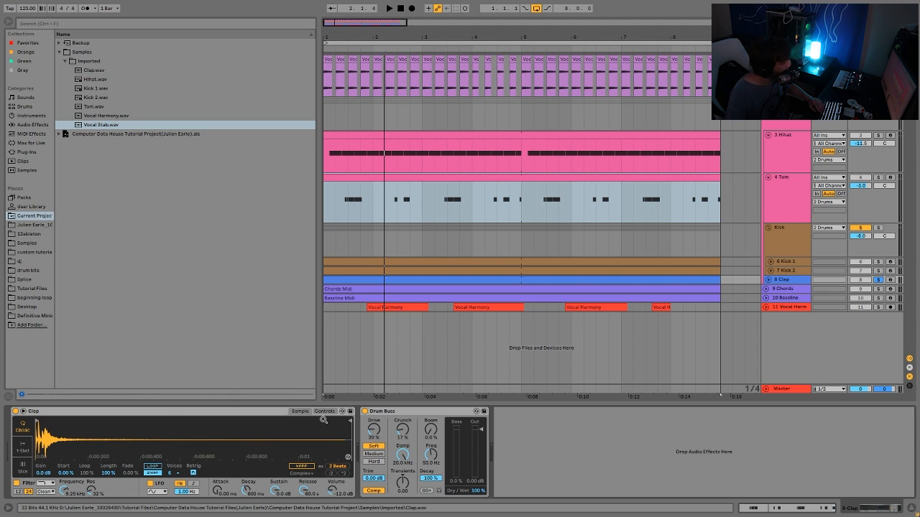
Toggle the Comp switch of the Clap's Drum Buss while the track plays, then stop playback.
key(space)
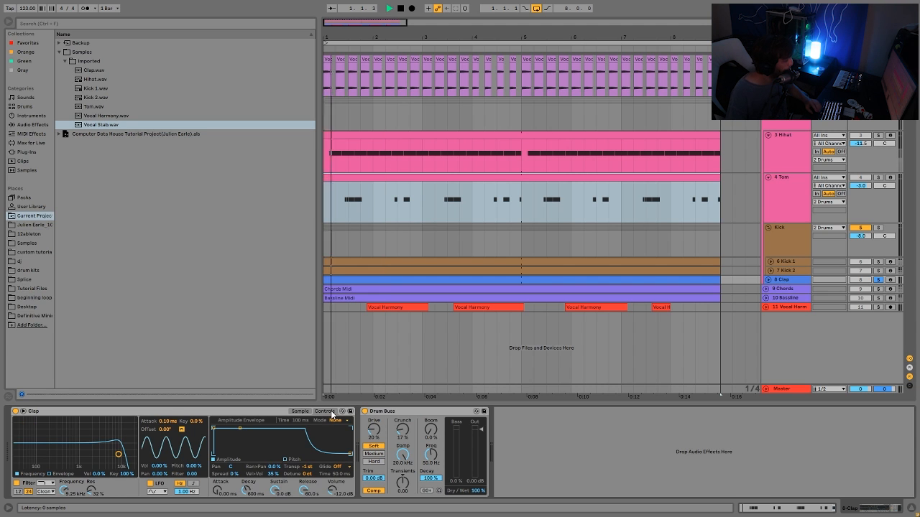
key(space)
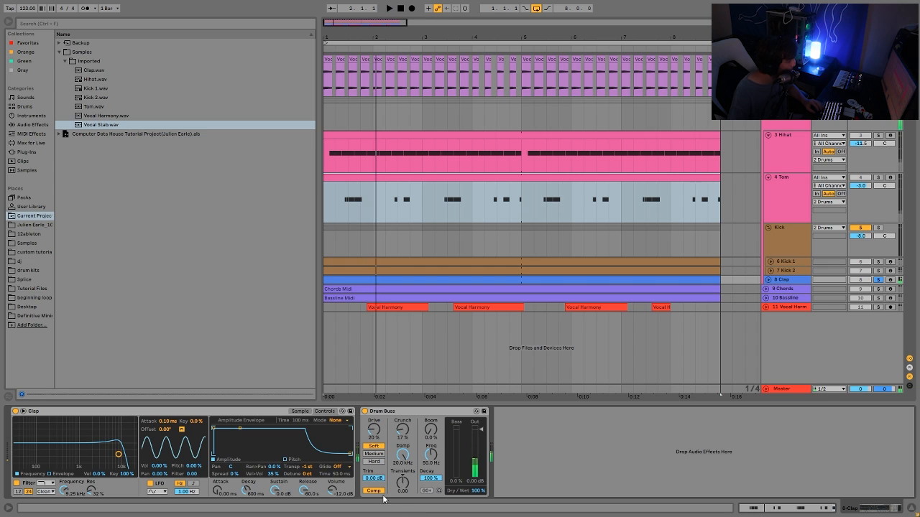
key(space)
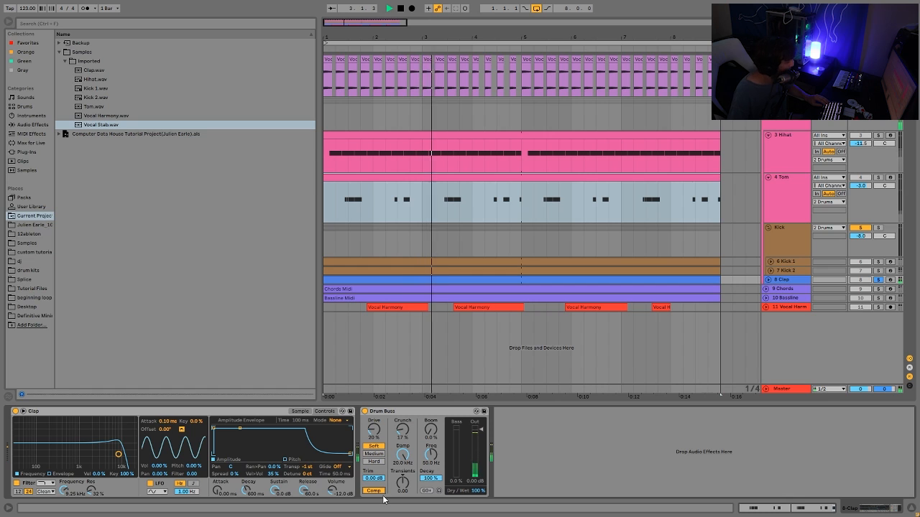
click(374, 491)
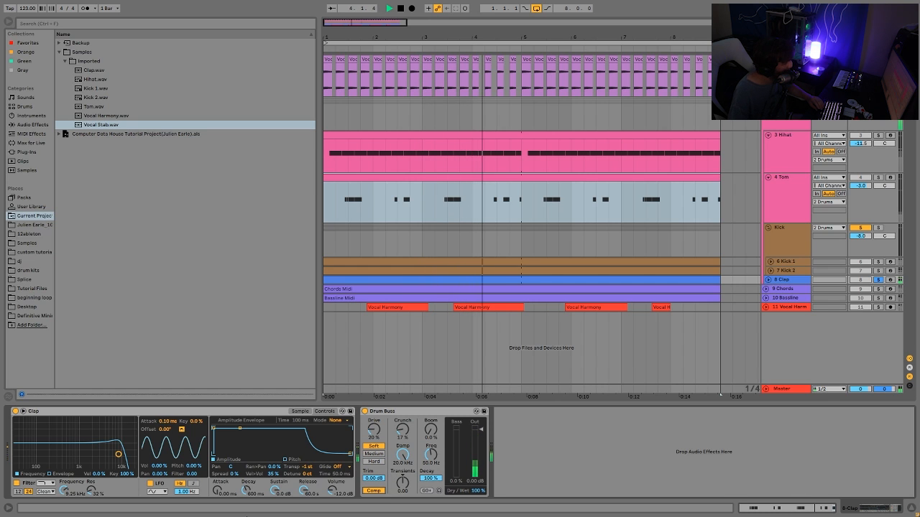
key(space)
Select the Drums group, clear the solos and play the full drum mix.
click(803, 279)
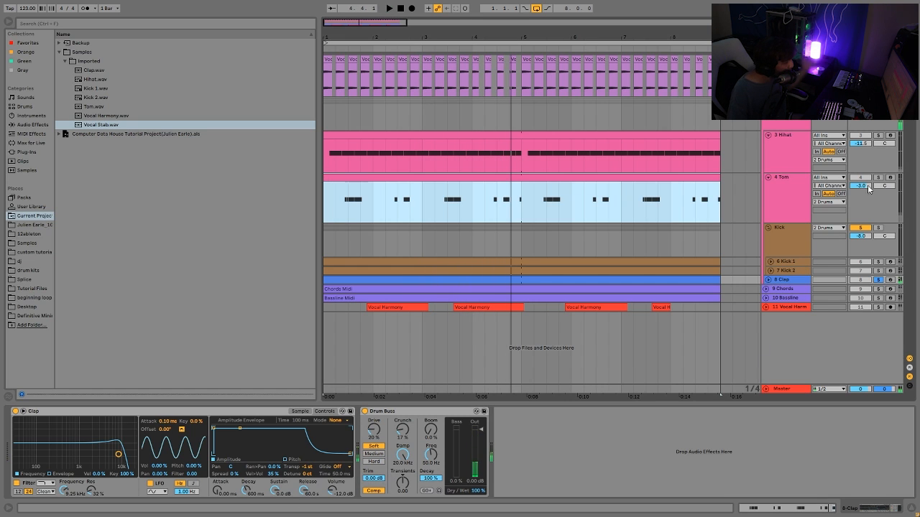
click(879, 101)
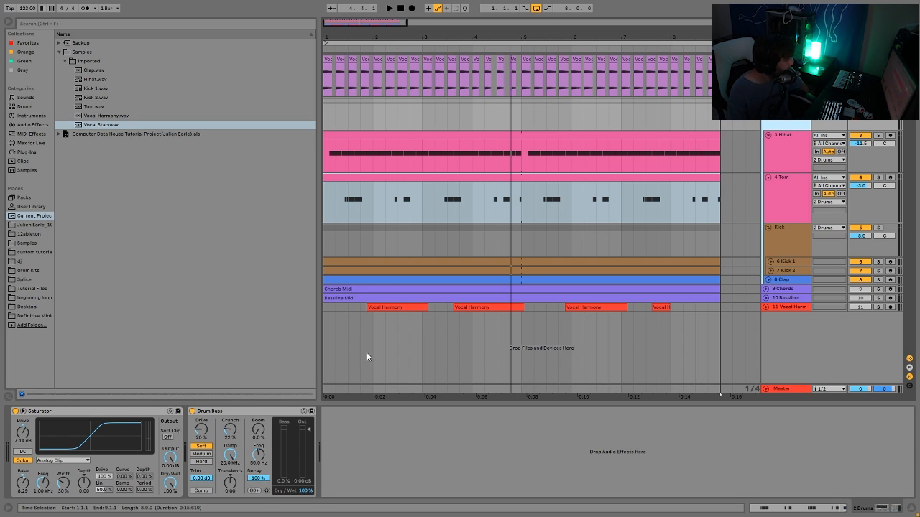
key(space)
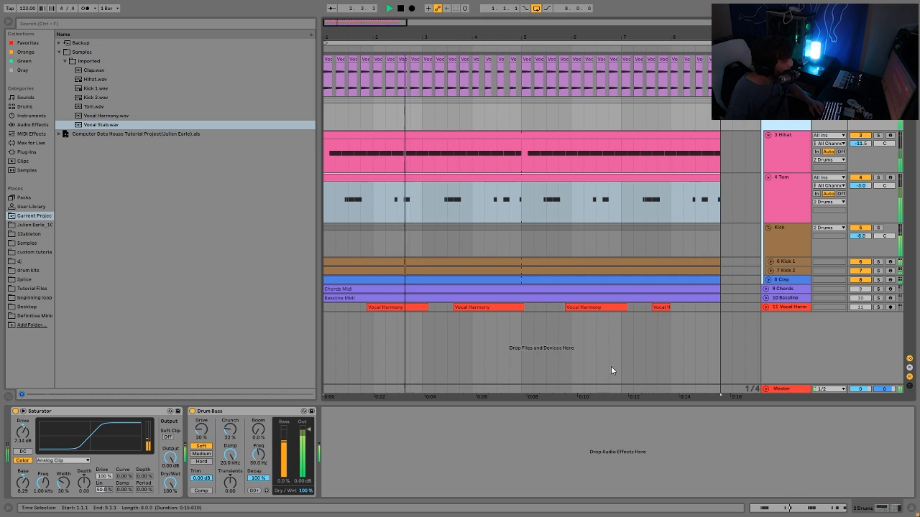
key(space)
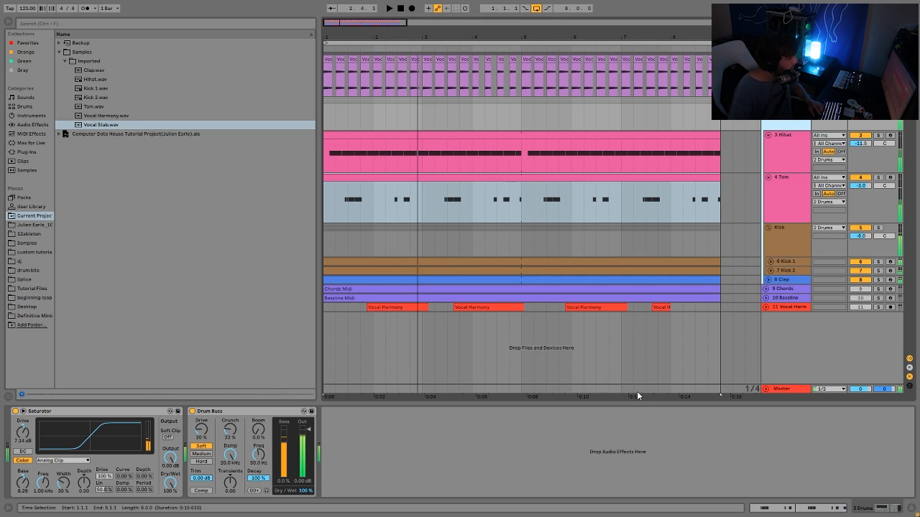
Deactivate the Hihat track during playback, then switch it back on.
click(869, 177)
click(865, 136)
key(space)
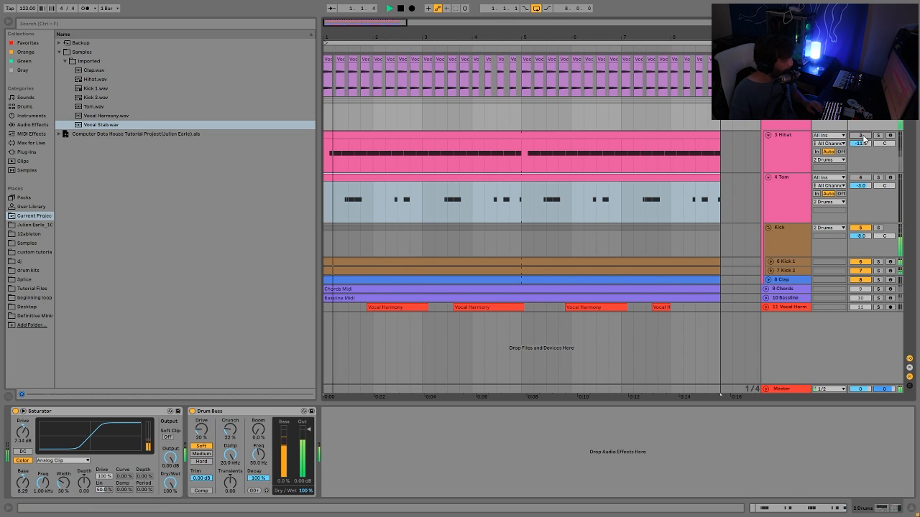
key(space)
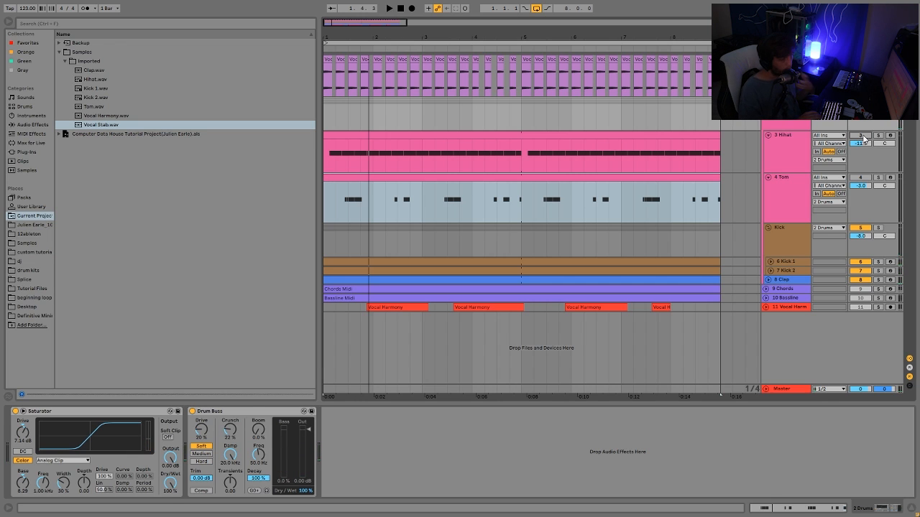
key(space)
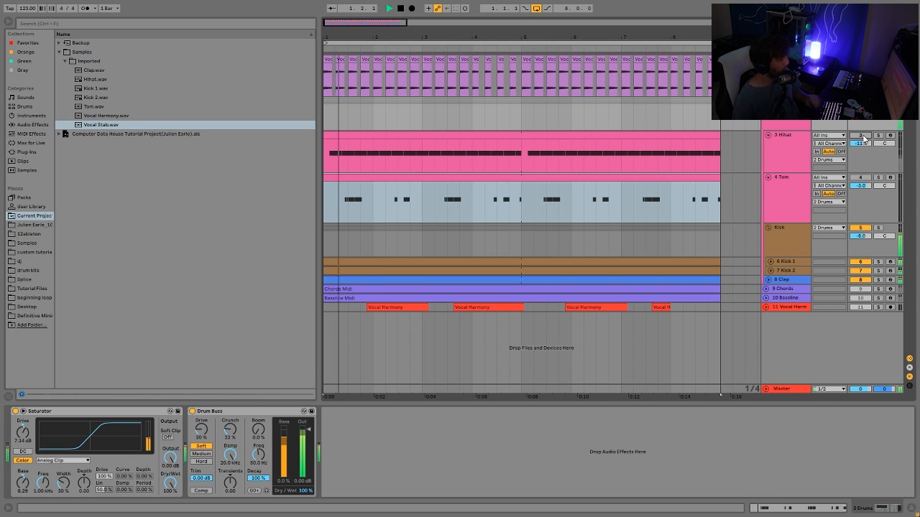
key(space)
click(864, 137)
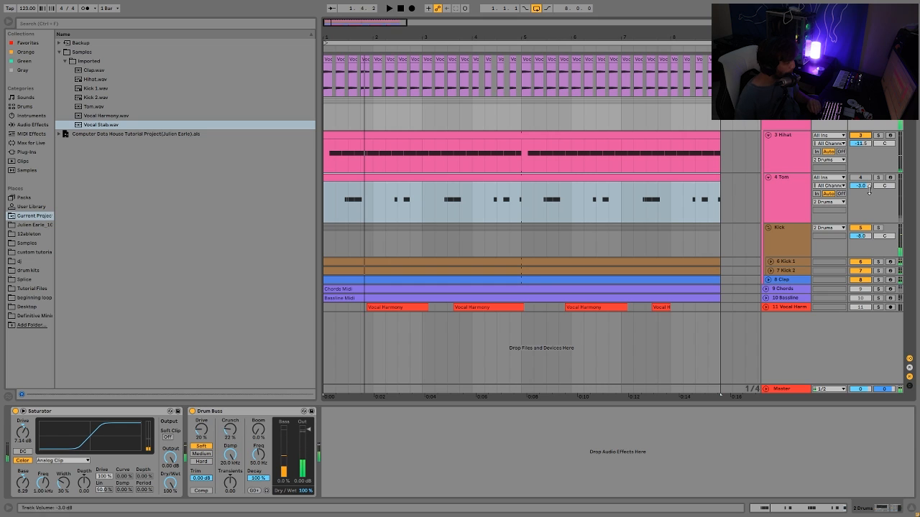
Toggle the Clap and Tom track activators while the drums play, then stop playback.
click(859, 281)
key(space)
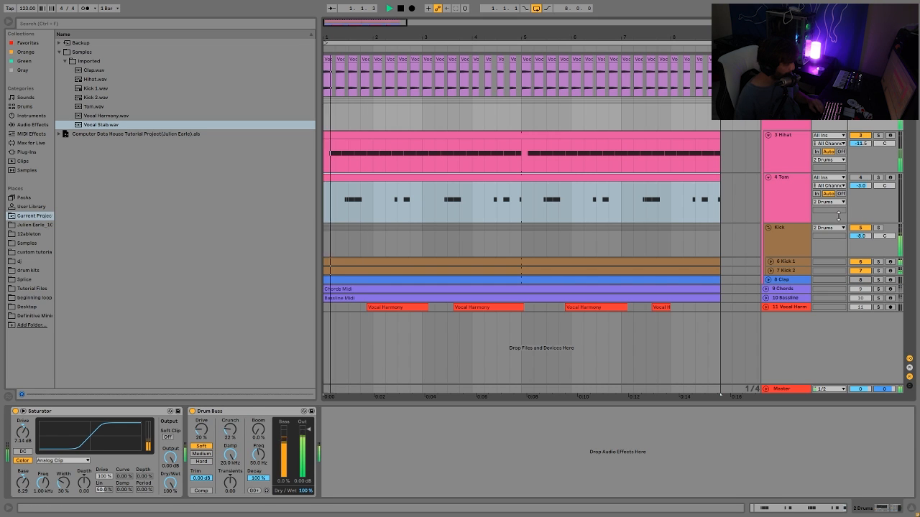
click(862, 177)
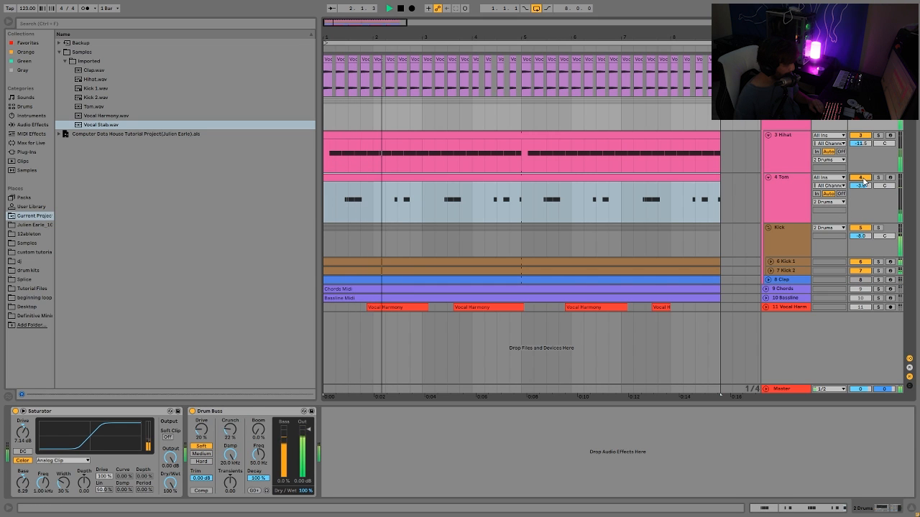
click(862, 280)
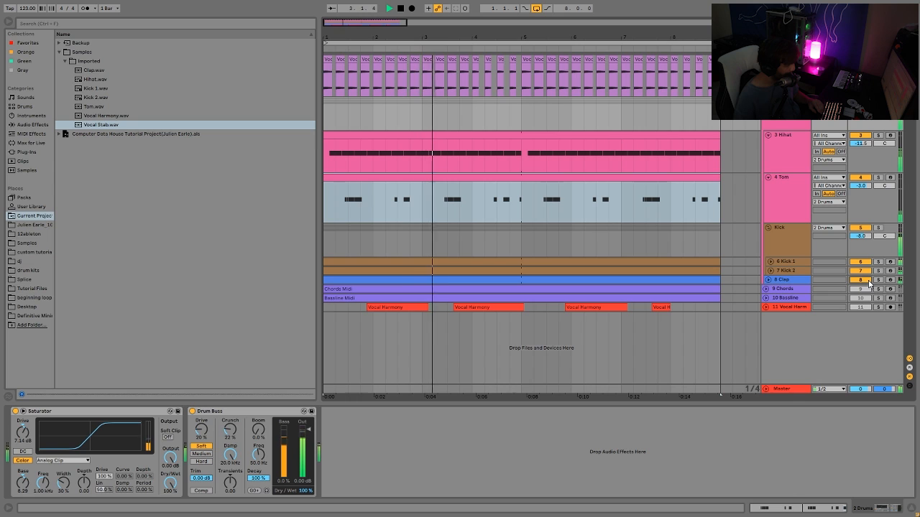
key(space)
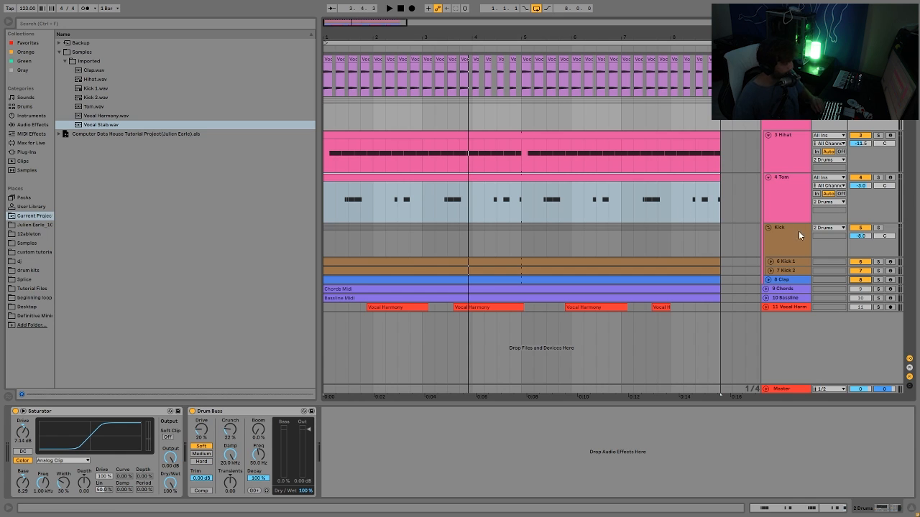
Move the Kick group above the Drums group during playback and clear the Drums group solo.
key(space)
drag(793, 231, 813, 126)
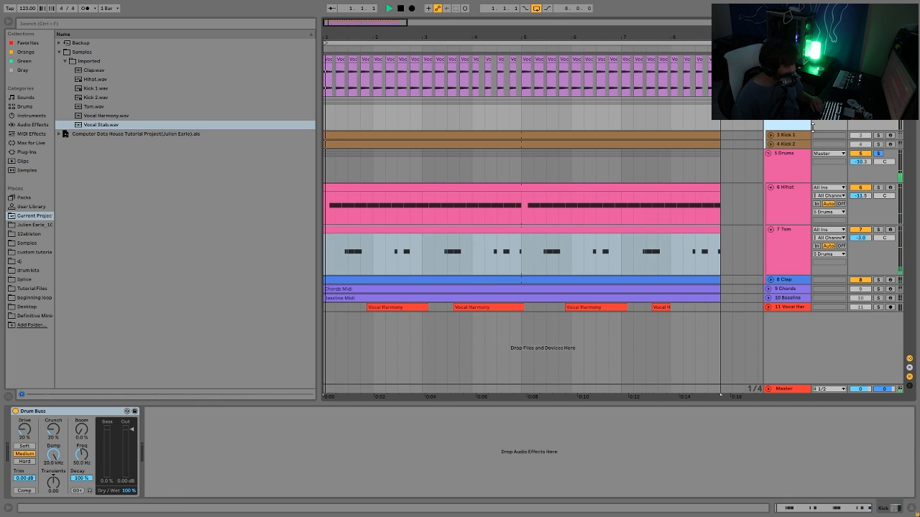
click(878, 153)
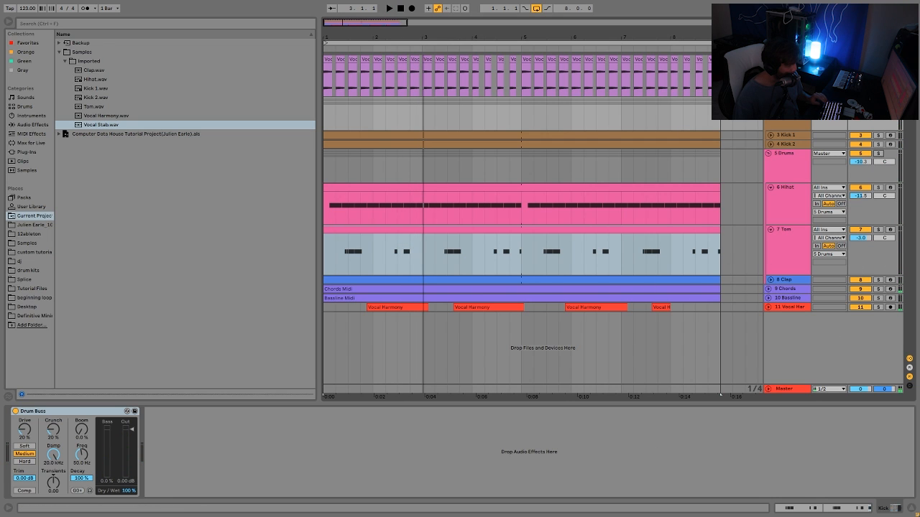
Move the Kick group back into the Drums group and play the mix briefly.
drag(785, 108, 785, 274)
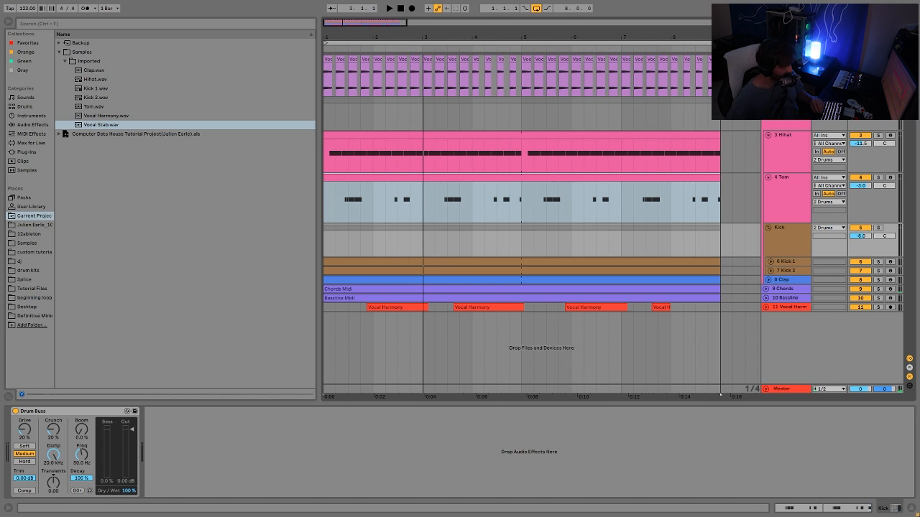
key(space)
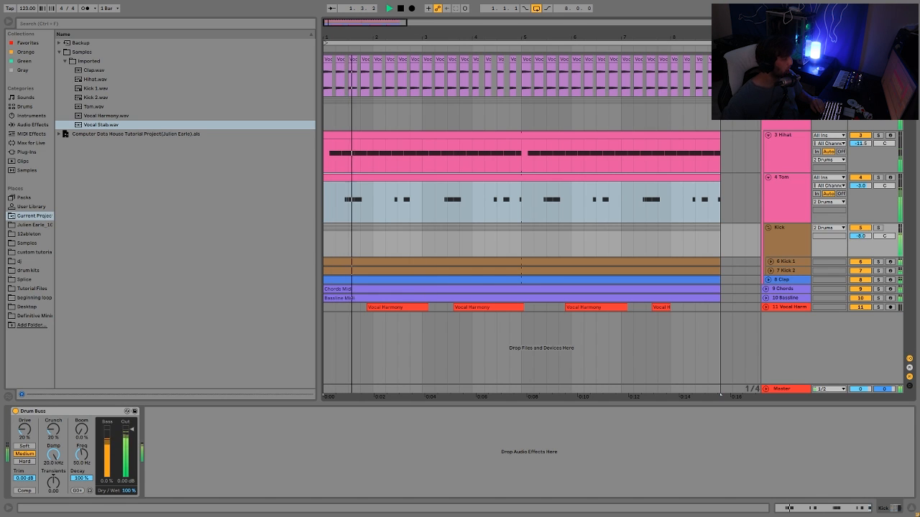
key(space)
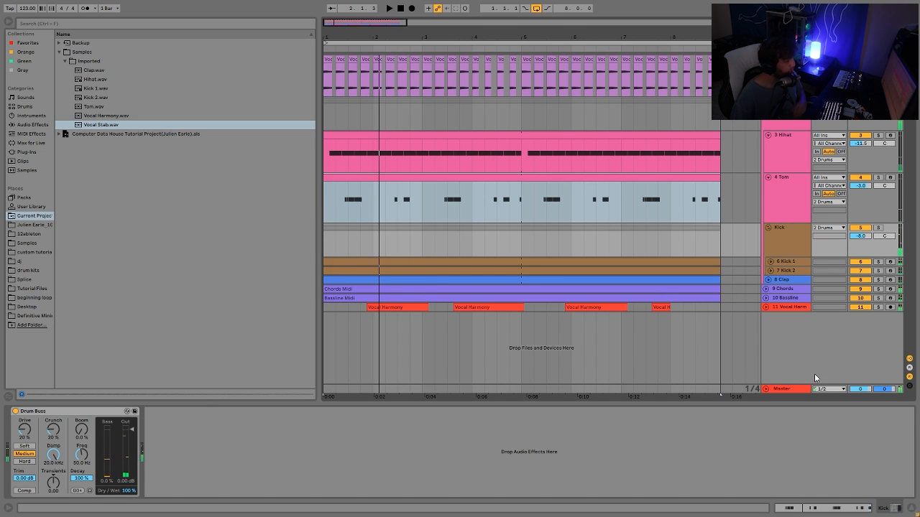
Select the Drums group, solo it and play it to show its Saturator and Drum Buss devices.
click(809, 126)
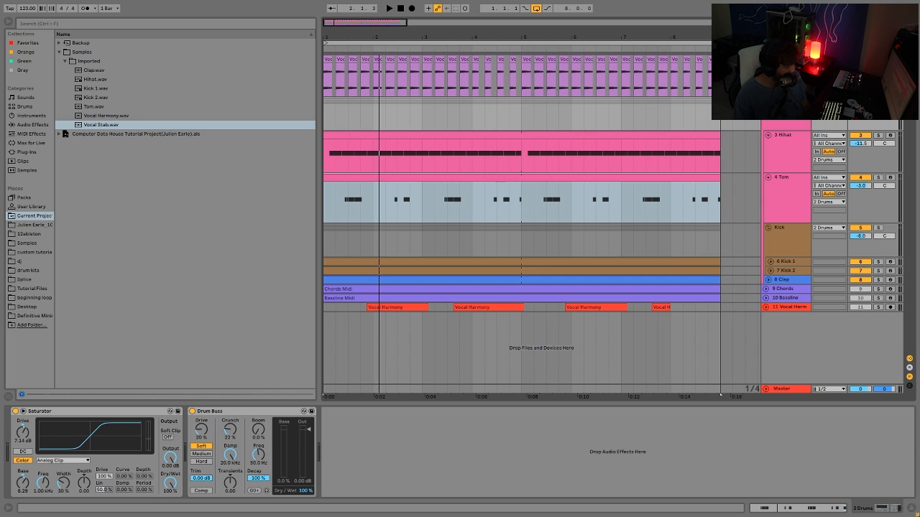
click(878, 102)
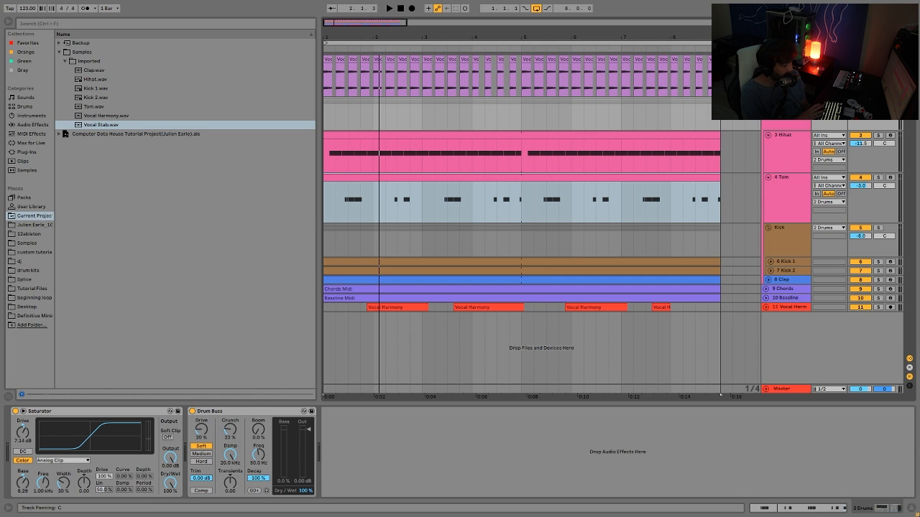
key(space)
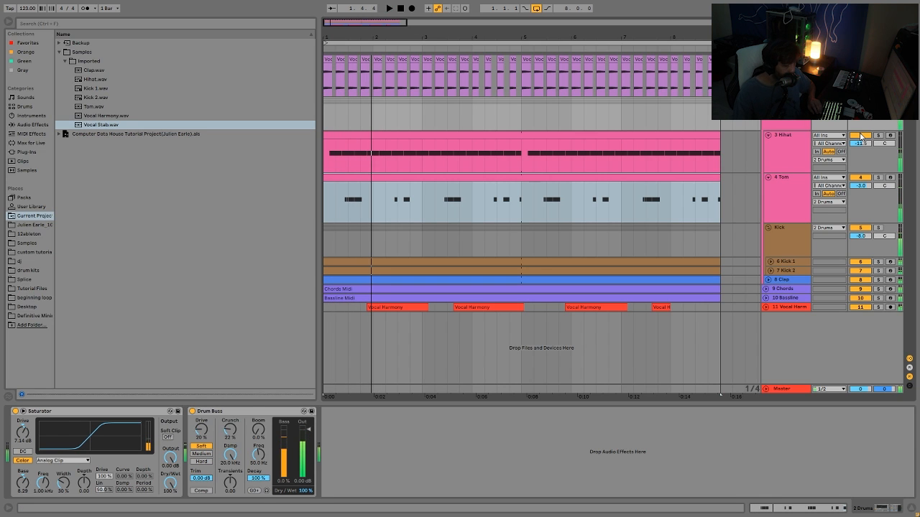
click(798, 72)
click(789, 125)
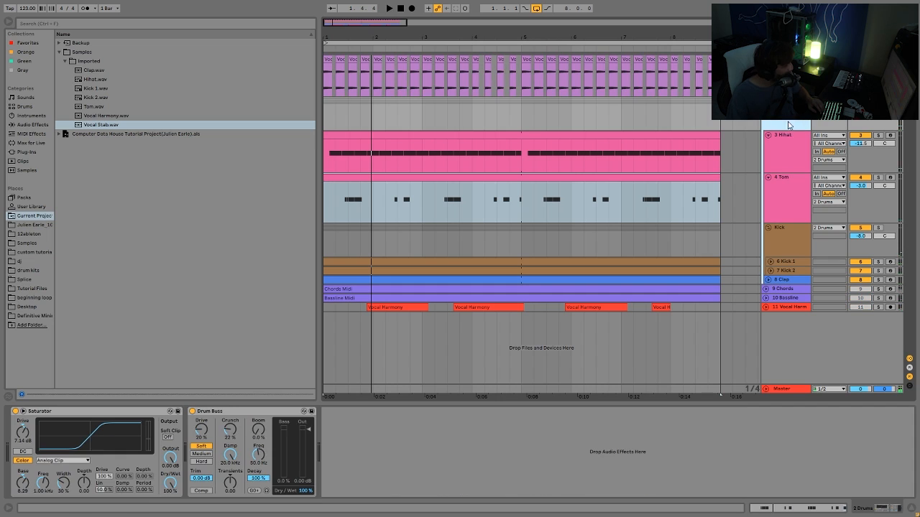
Bypass the Drums group's Drum Buss and Saturator during playback, then re-enable both and stop.
click(192, 411)
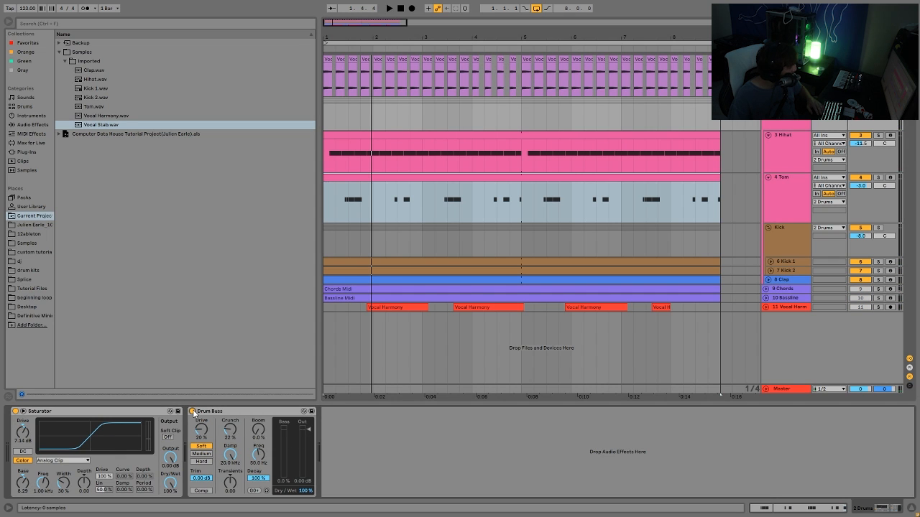
click(15, 411)
key(space)
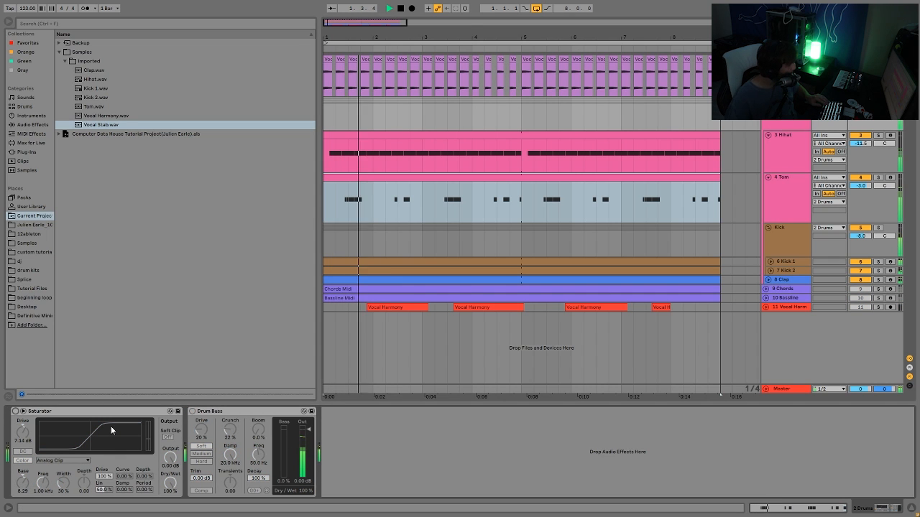
key(ctrl+z)
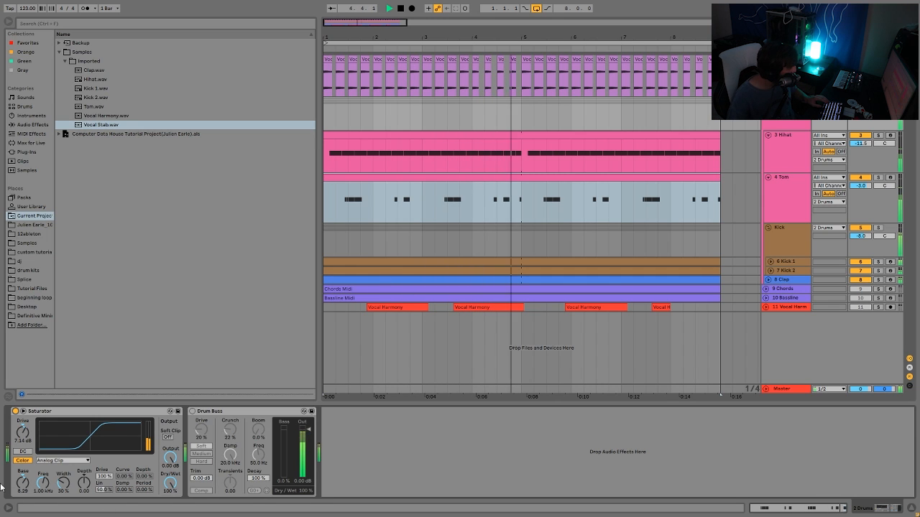
click(191, 412)
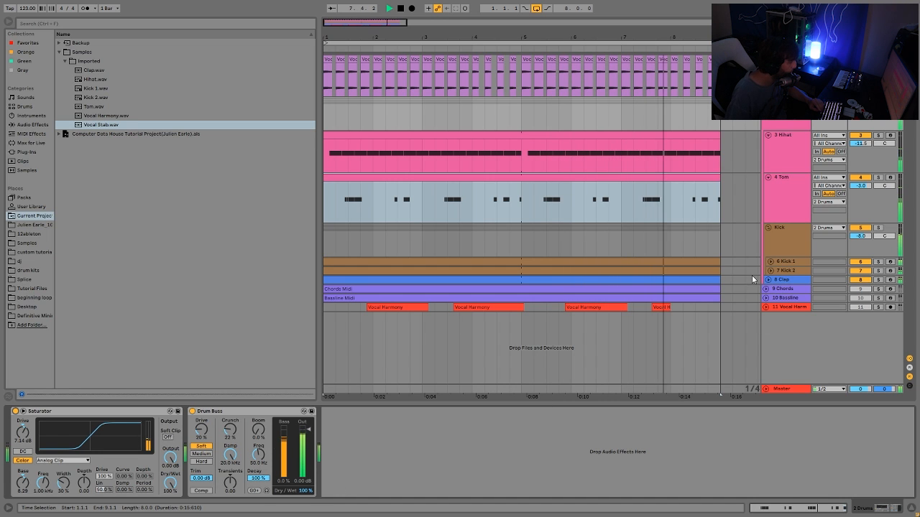
key(space)
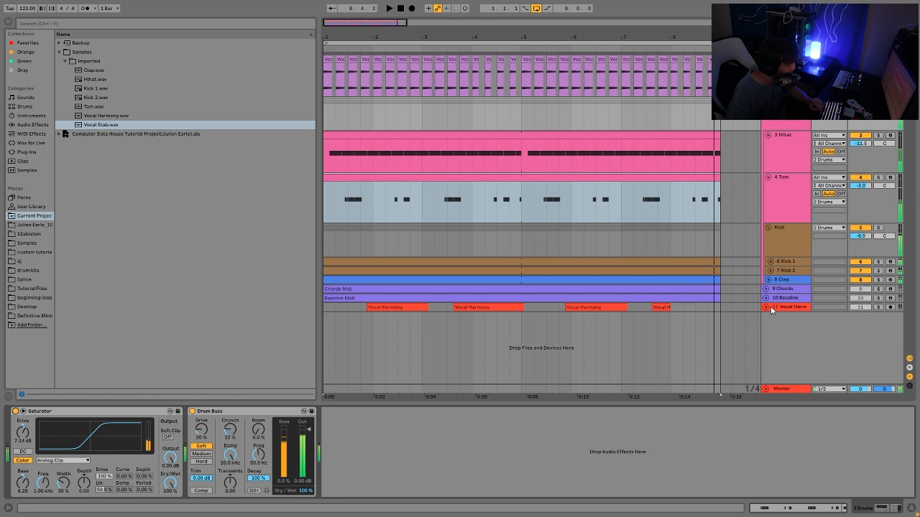
Solo the Chords track, unfold it and open the Chords Midi clip in the note editor while playing.
click(878, 289)
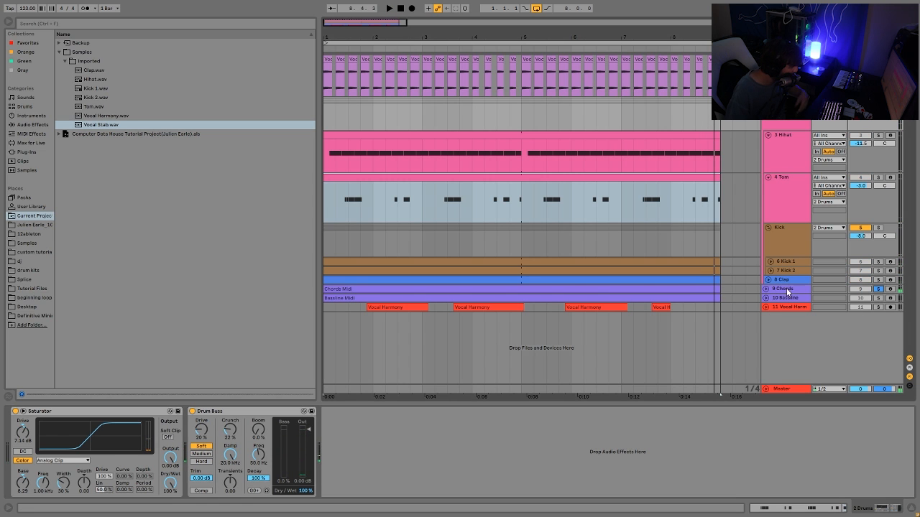
key(space)
click(766, 289)
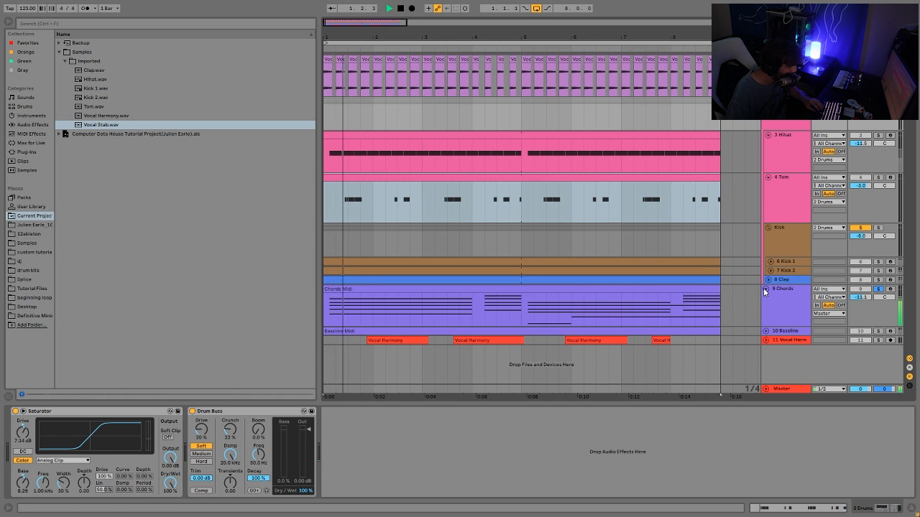
double_click(648, 288)
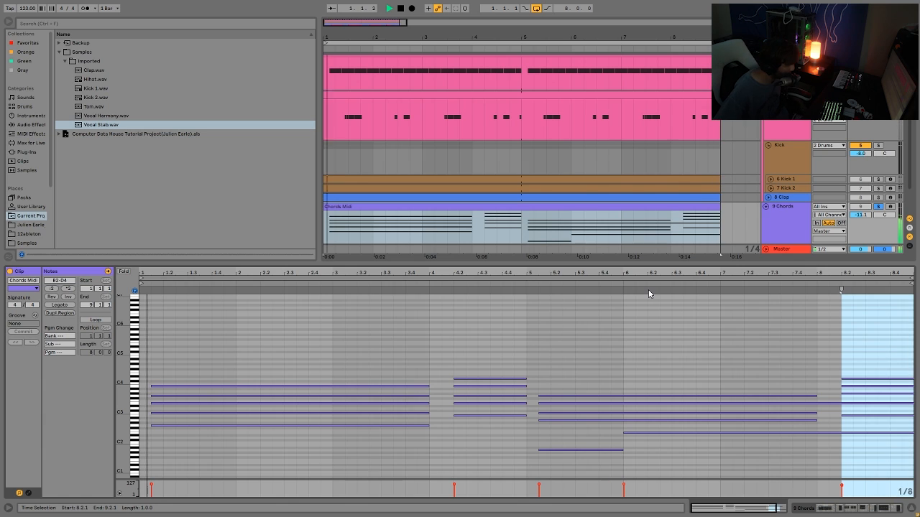
key(space)
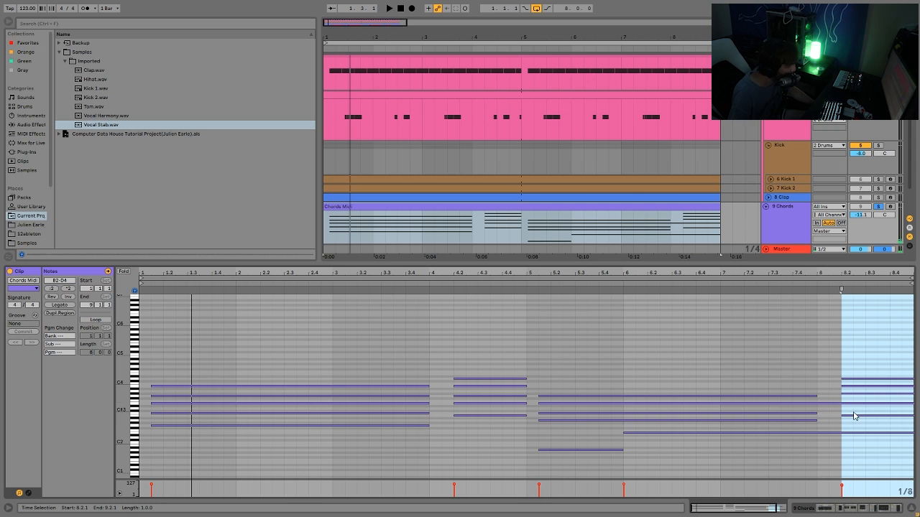
Select the lowest notes of the first two chords and transpose them up an octave and back down.
drag(854, 413, 863, 368)
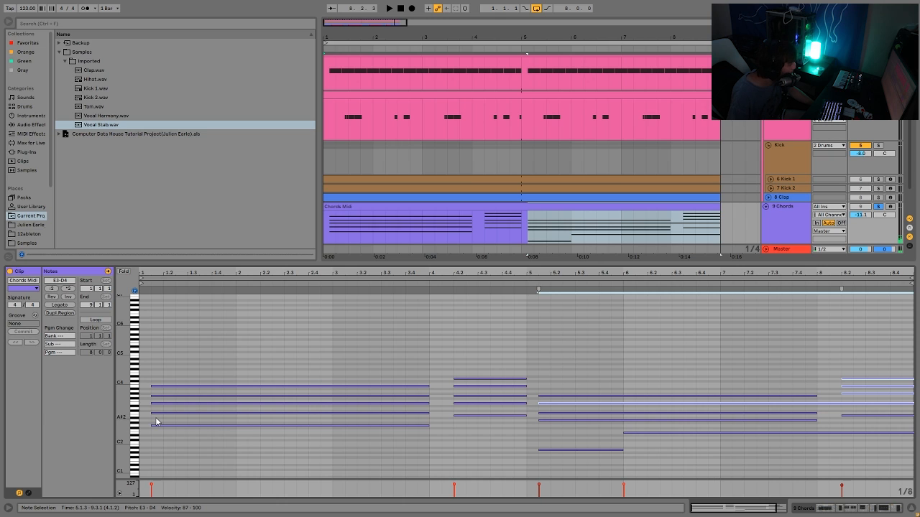
click(293, 427)
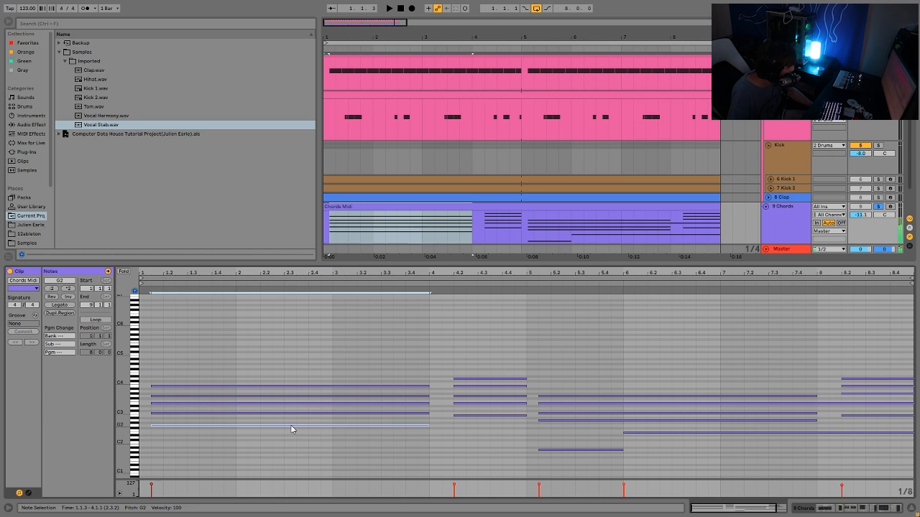
shift+click(491, 415)
shift+click(491, 416)
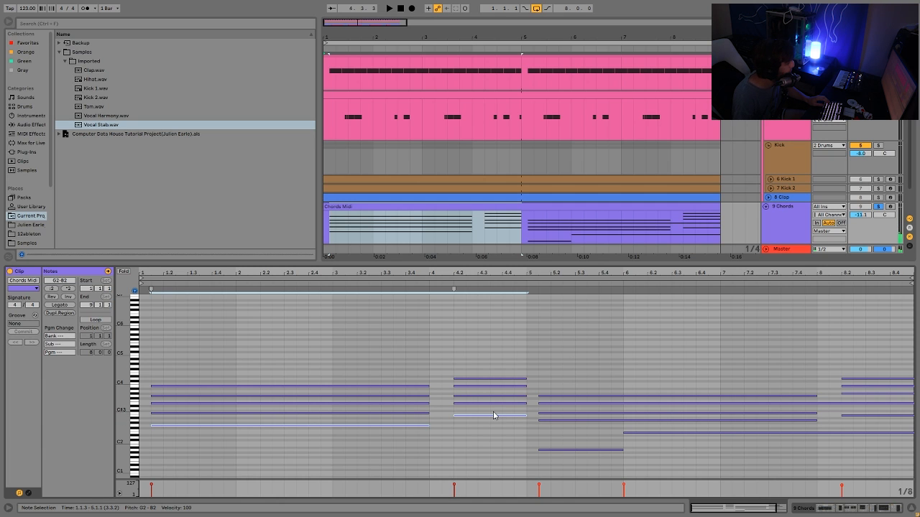
key(shift+Up)
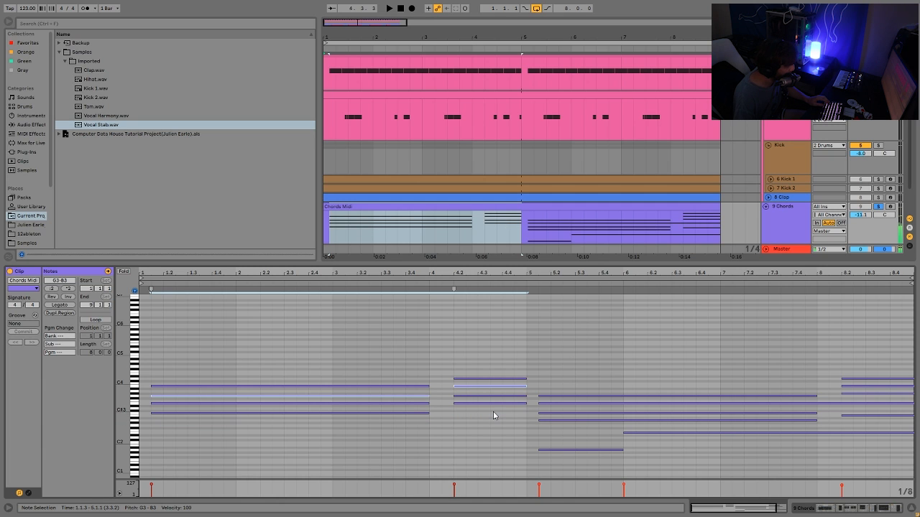
key(shift+Down)
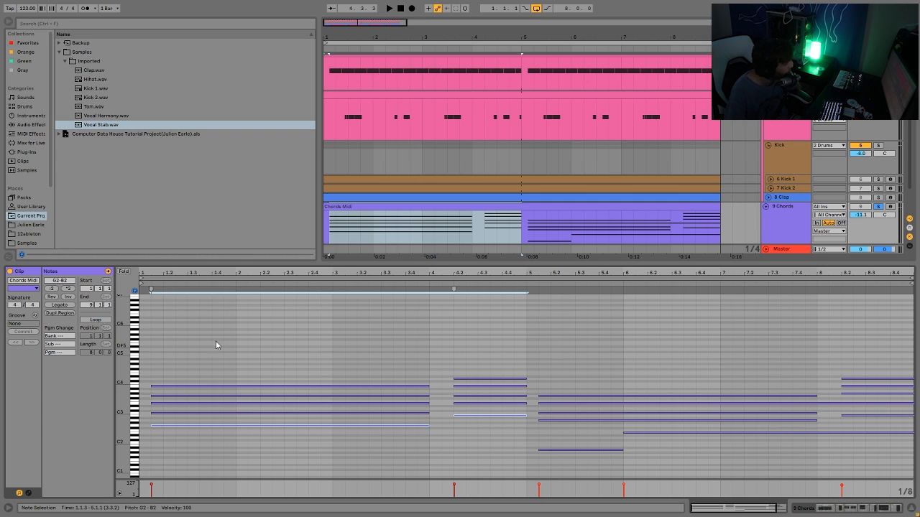
Try raising the lowest notes of the remaining chords an octave, reverting each change.
click(575, 450)
key(shift+Up)
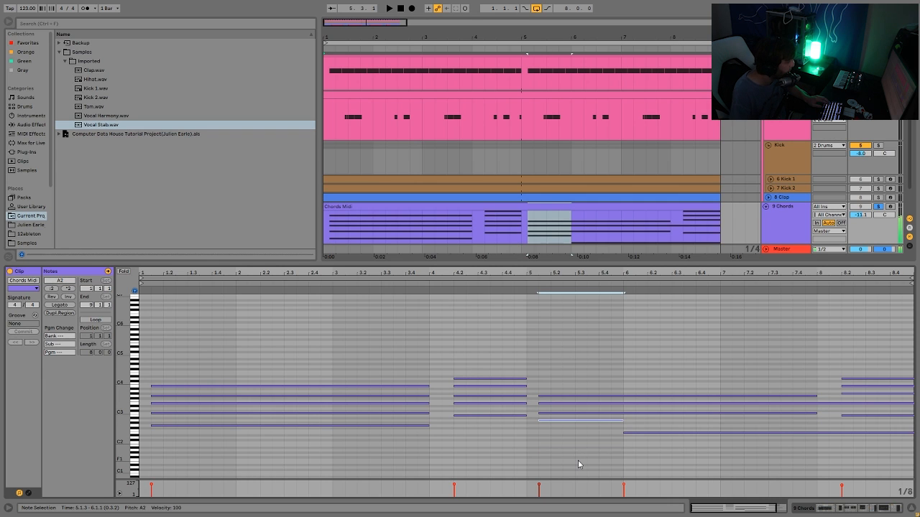
key(ctrl+z)
click(678, 432)
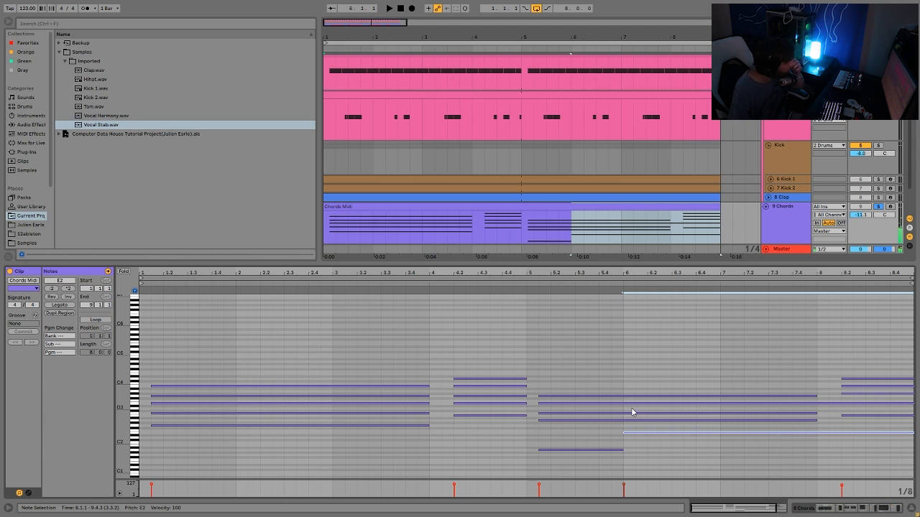
click(884, 416)
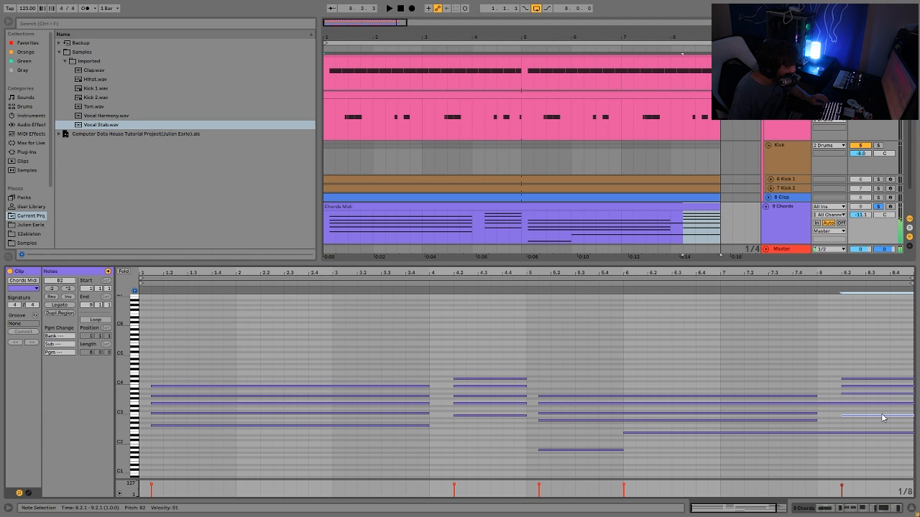
key(shift+Up)
key(shift+Down)
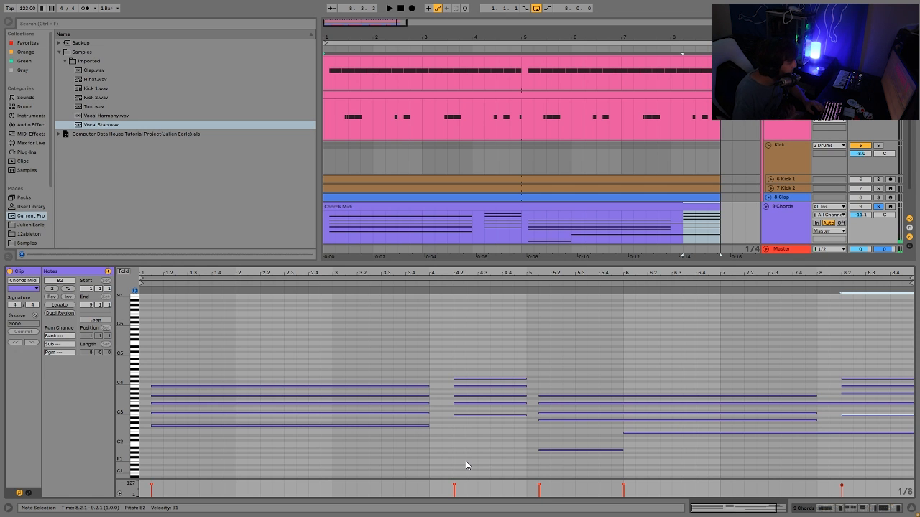
Select the Chords track and inspect its Analog, Chorus, Reverb and Auto Filter device chain during playback.
click(789, 228)
key(space)
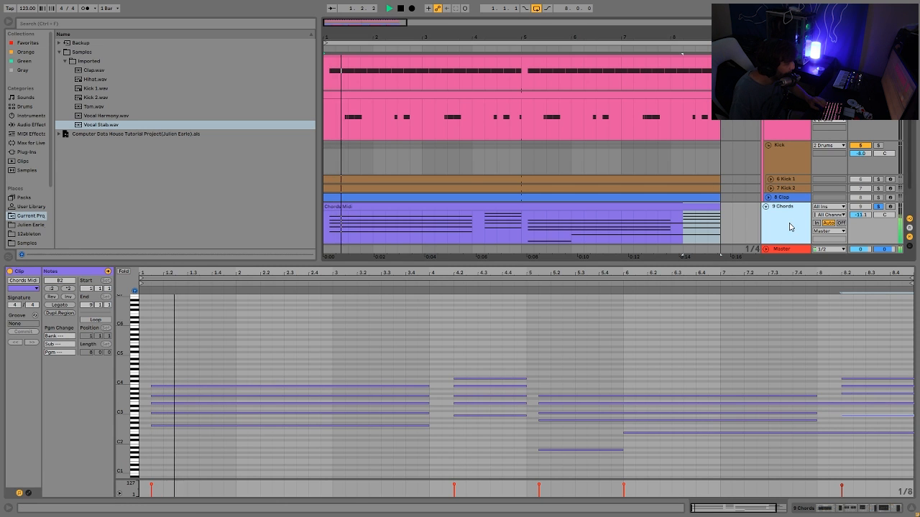
key(shift+Tab)
key(space)
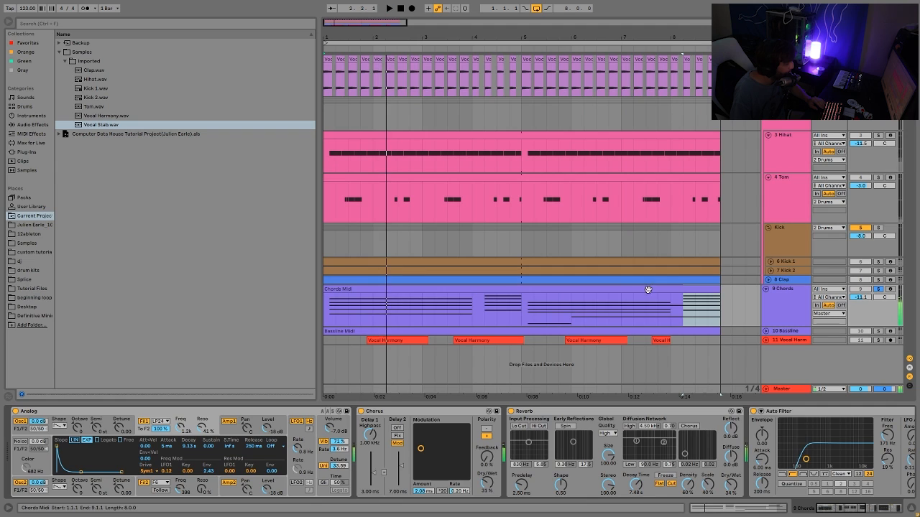
Reopen the Chords Midi clip, select the lowest note of every chord and play the clip.
double_click(649, 289)
click(407, 424)
drag(407, 426, 494, 417)
shift+click(641, 433)
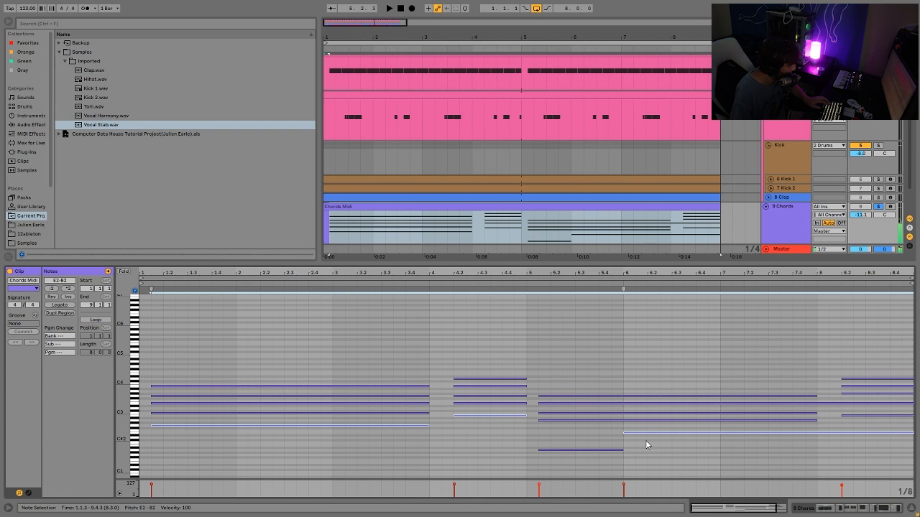
key(space)
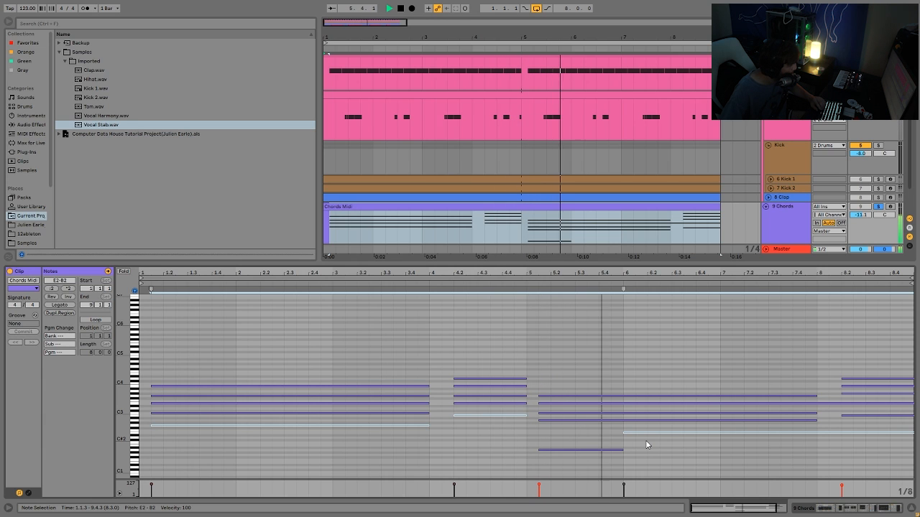
Examine the notes of each chord in the Chords Midi clip by selecting them in turn and playing the clip.
key(space)
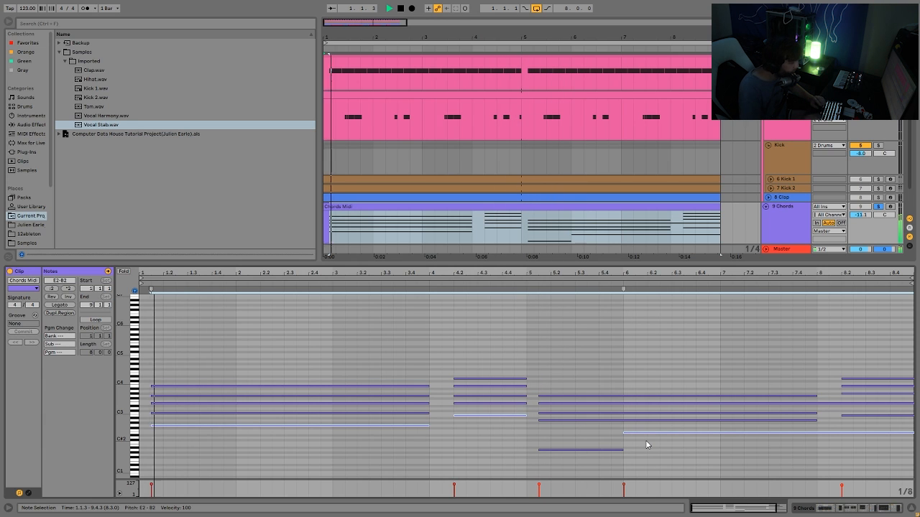
key(space)
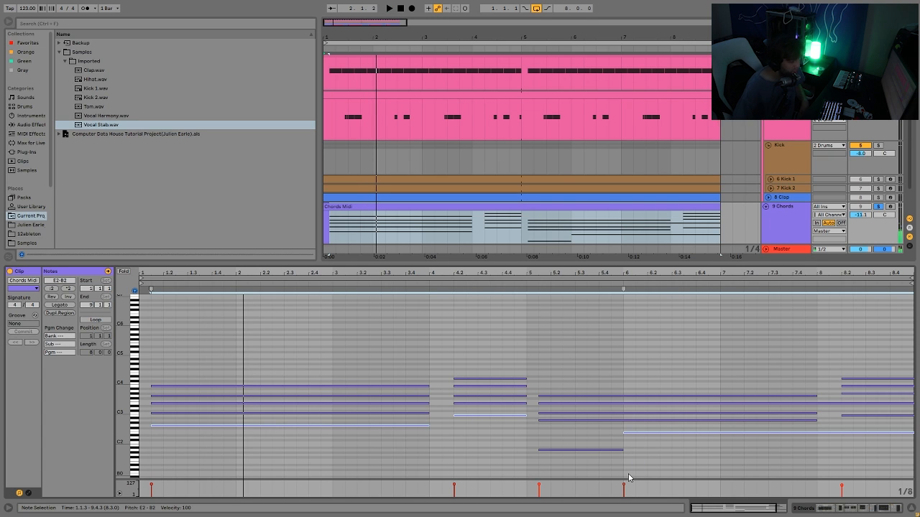
click(124, 271)
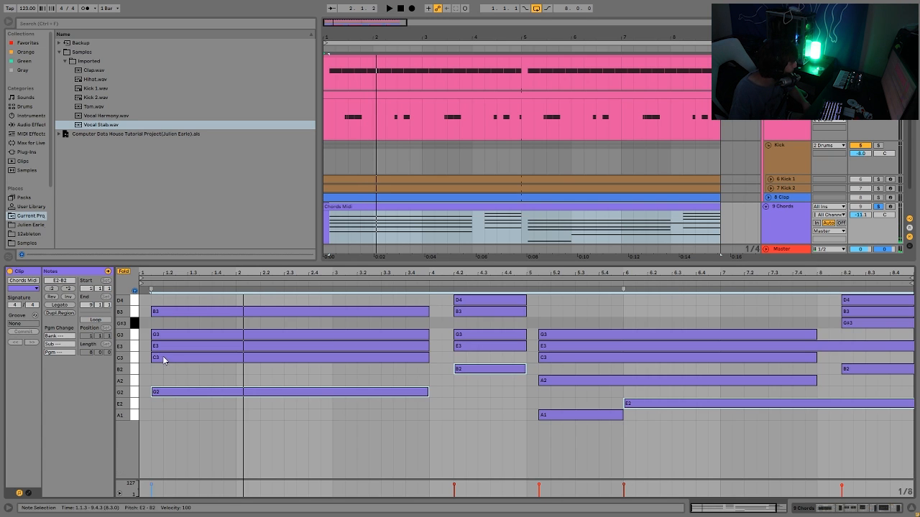
click(125, 272)
drag(123, 392, 154, 391)
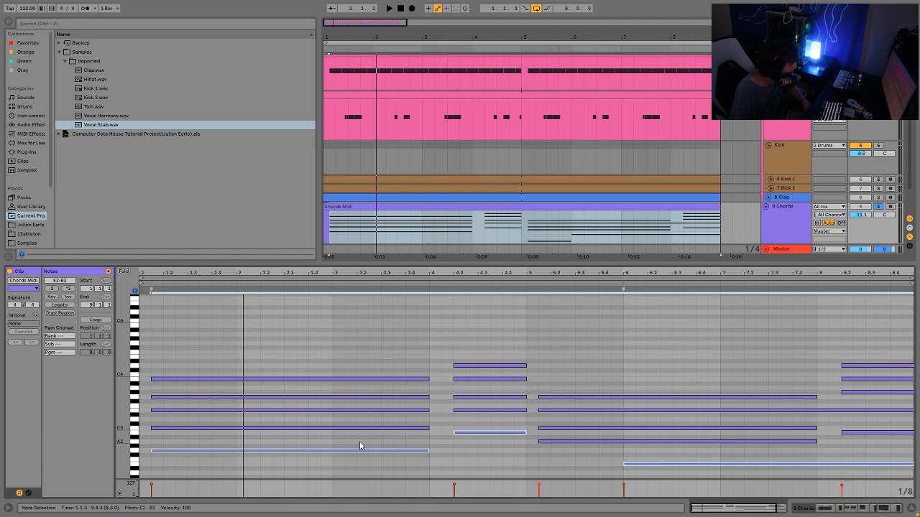
drag(360, 445, 372, 335)
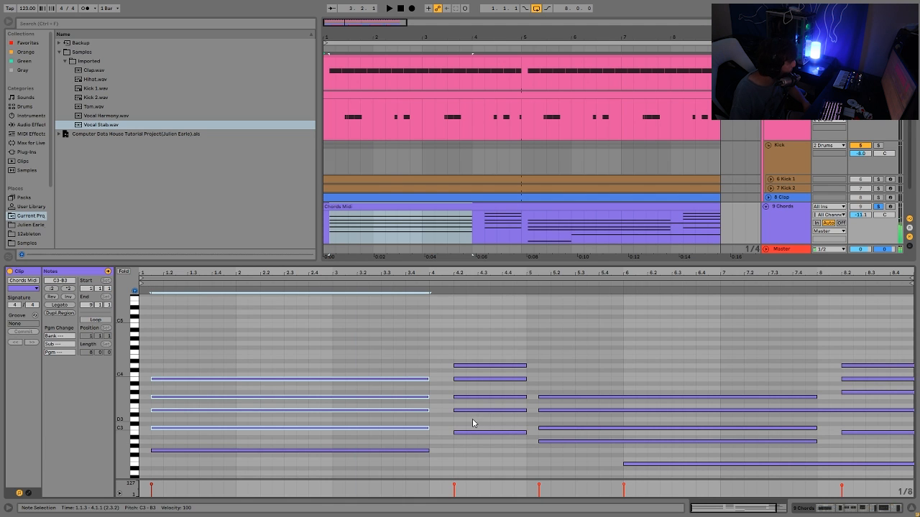
drag(465, 424, 460, 327)
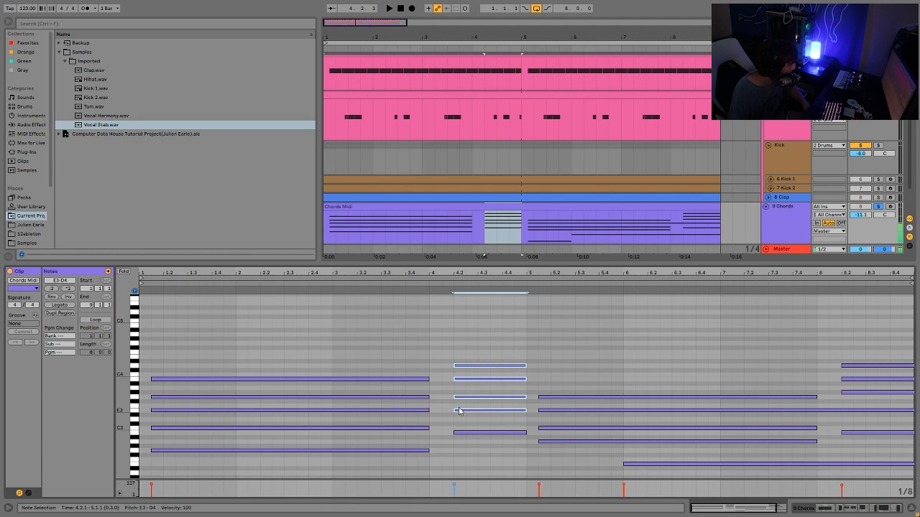
drag(421, 375, 471, 416)
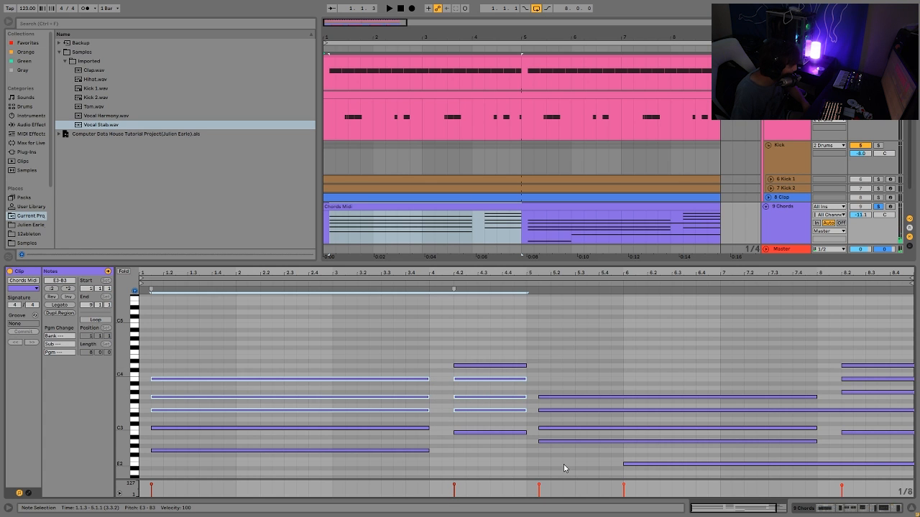
drag(564, 468, 567, 305)
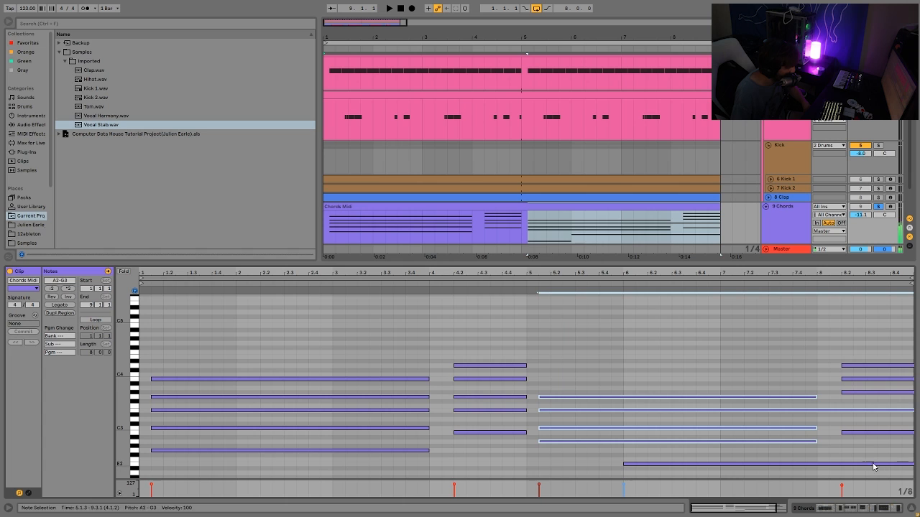
drag(866, 447, 879, 285)
drag(851, 426, 872, 309)
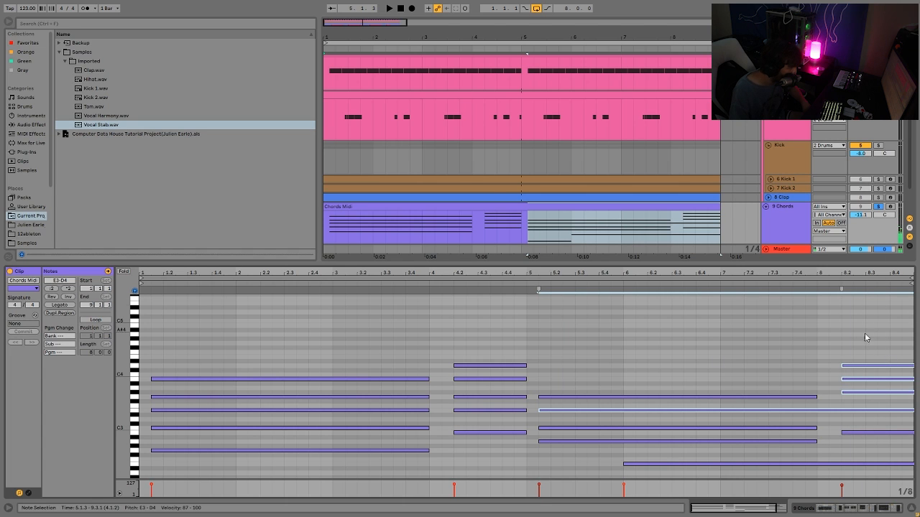
click(515, 204)
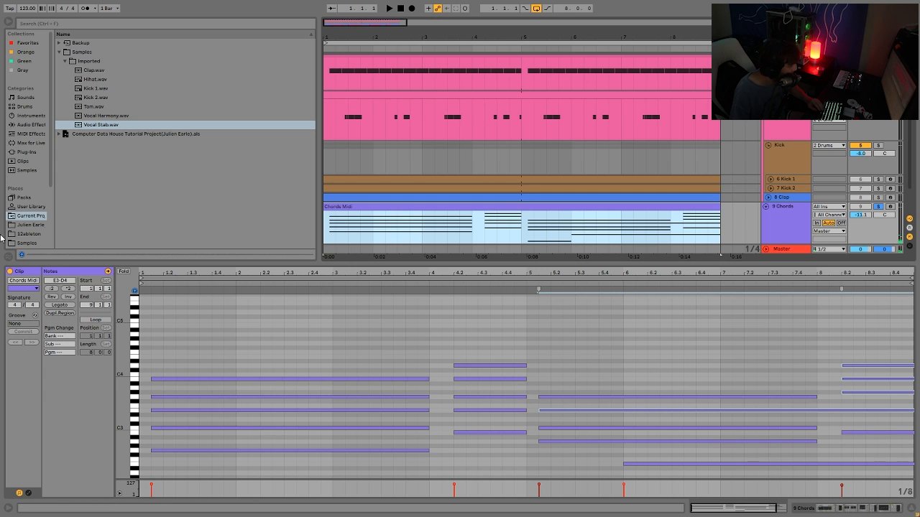
key(space)
Select the Chords track and inspect the Analog synth's routing and filter envelope panels during playback.
click(779, 221)
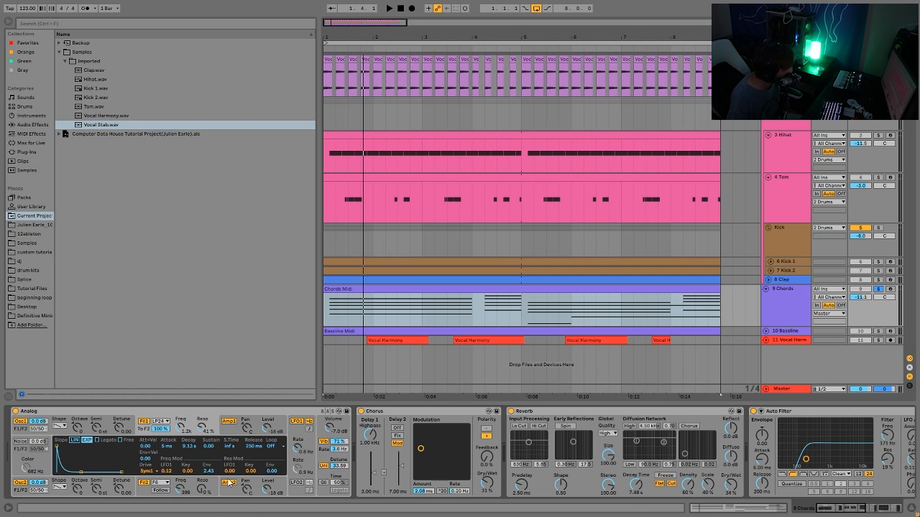
click(326, 440)
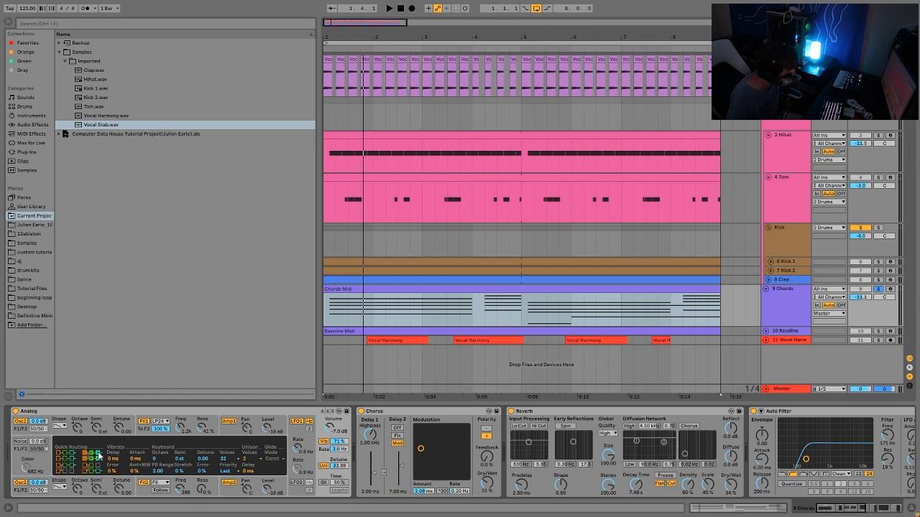
click(181, 422)
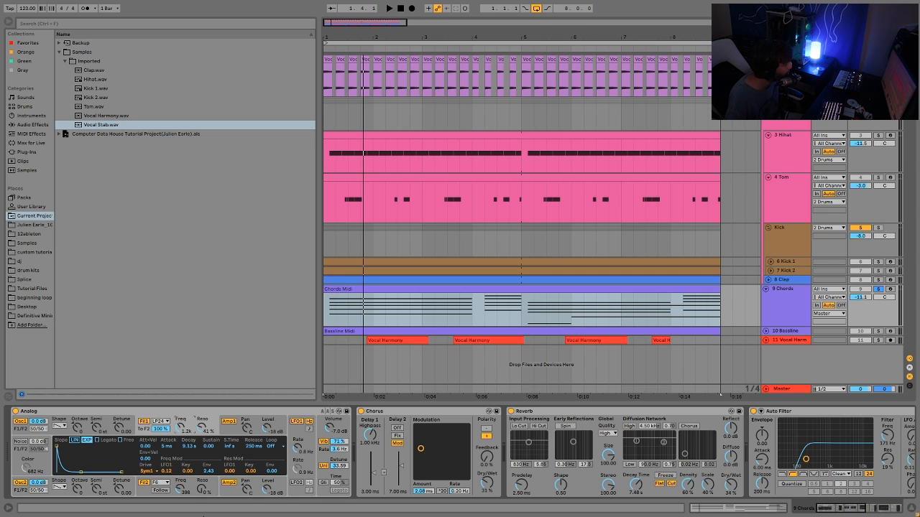
click(137, 493)
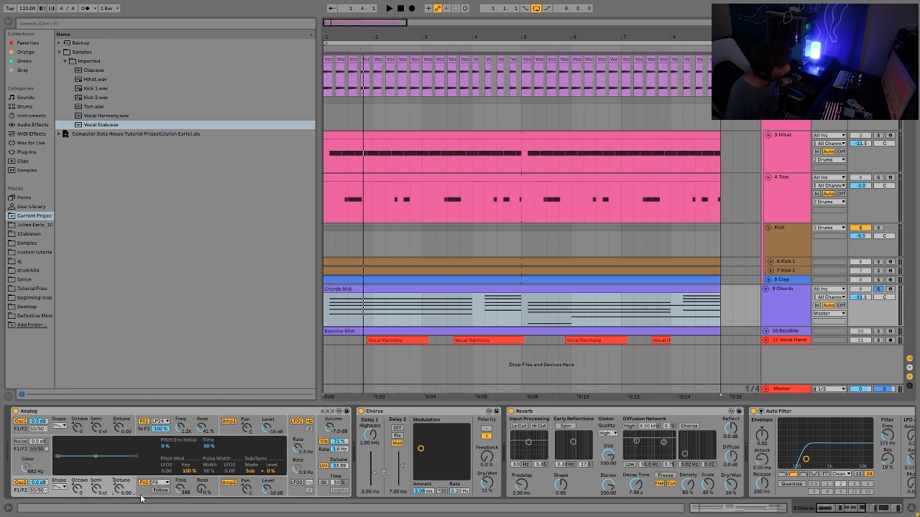
click(141, 498)
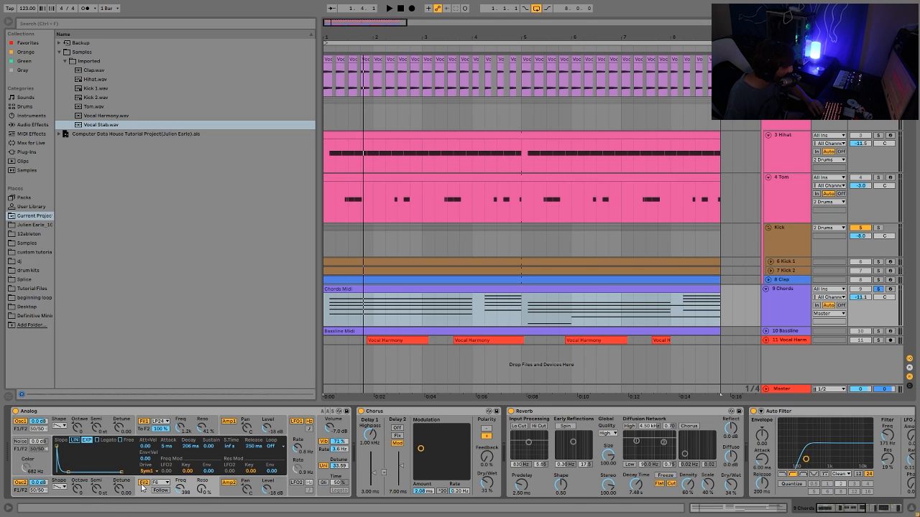
key(space)
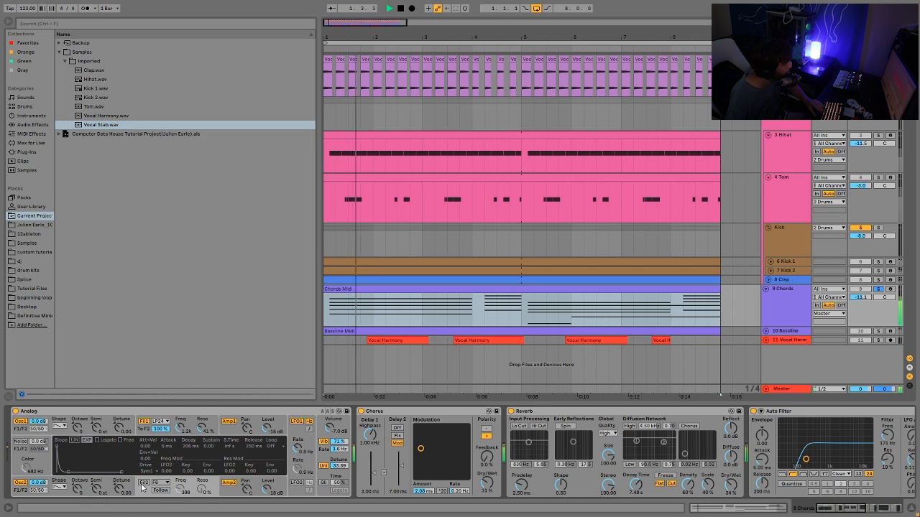
Switch the Analog's Filter 1 and Filter 2 off and back on while auditioning the chords.
click(142, 486)
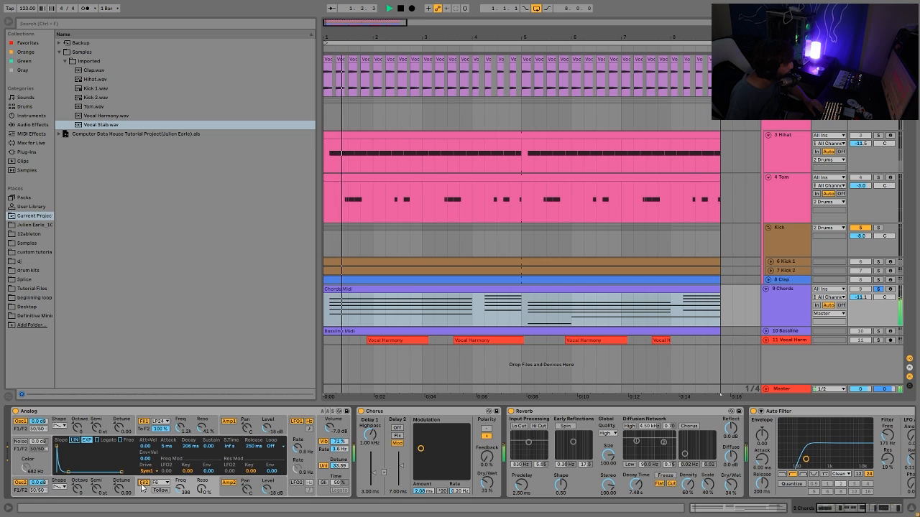
click(145, 422)
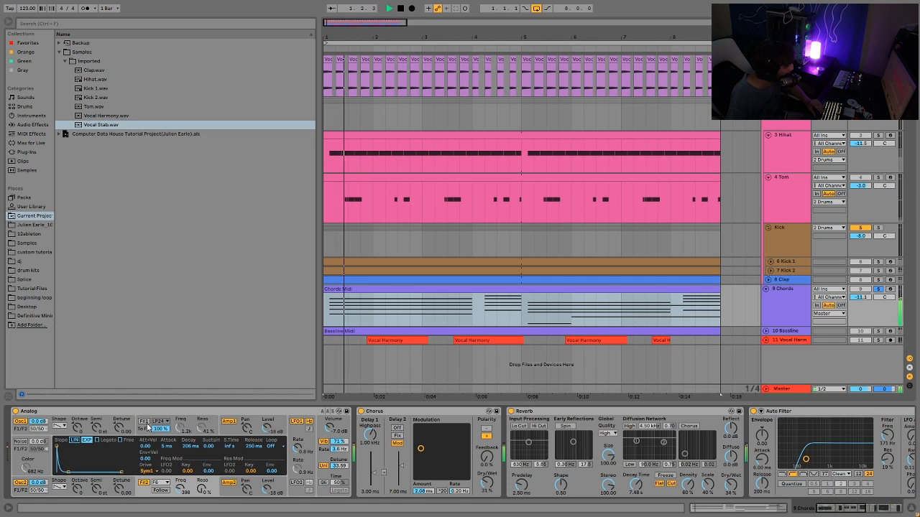
click(145, 422)
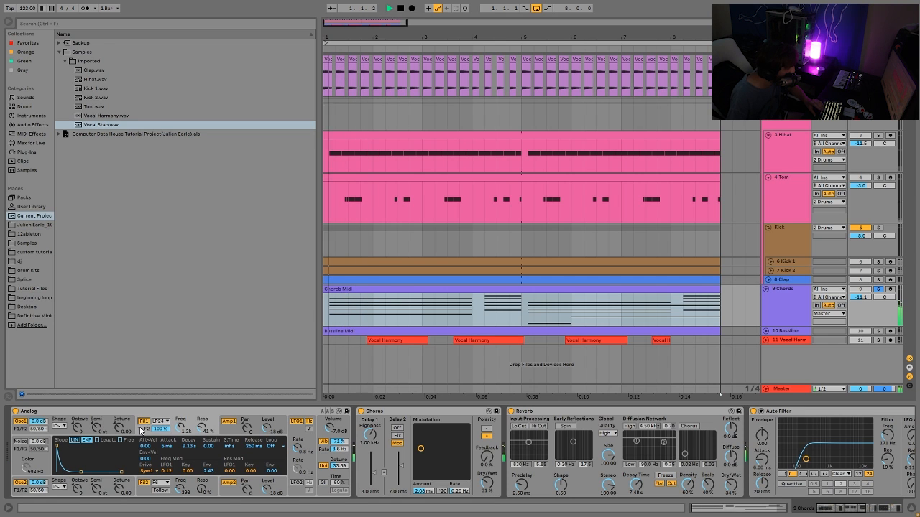
key(space)
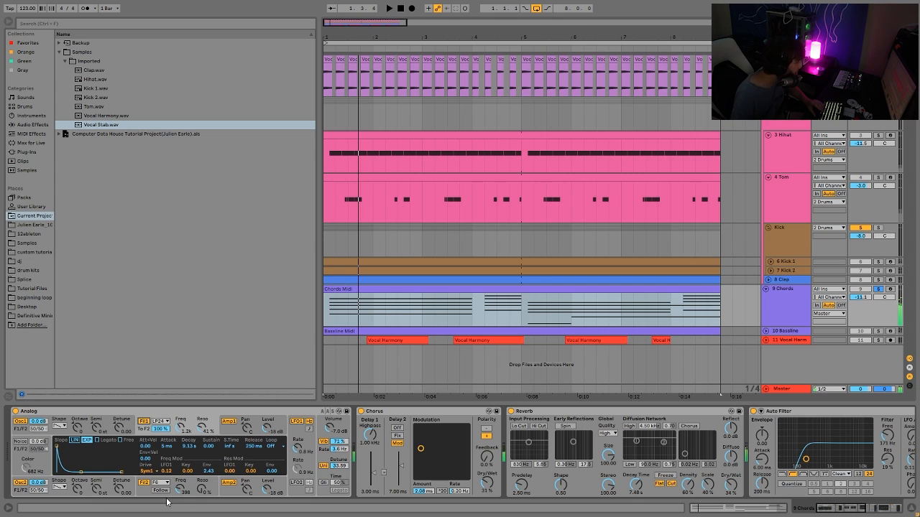
click(142, 496)
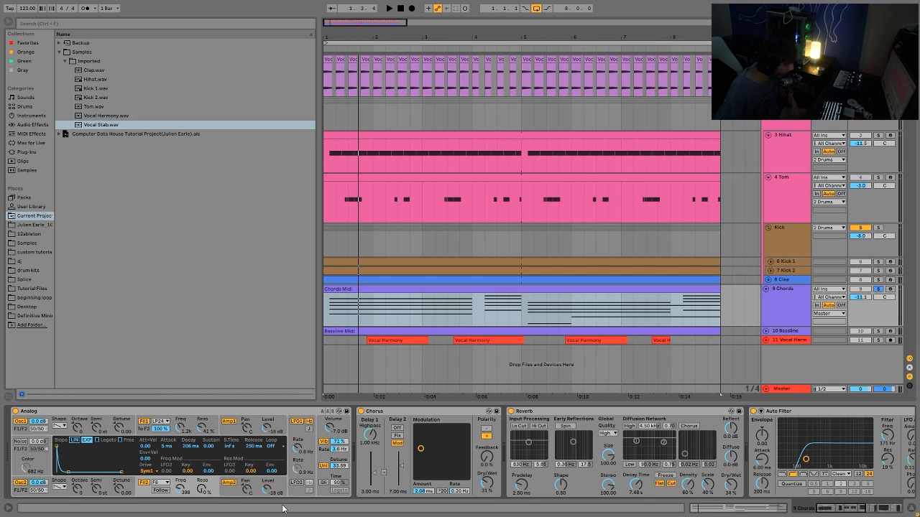
Inspect the Analog's Amp 1 and Amp 2 envelopes while playing the arrangement.
key(space)
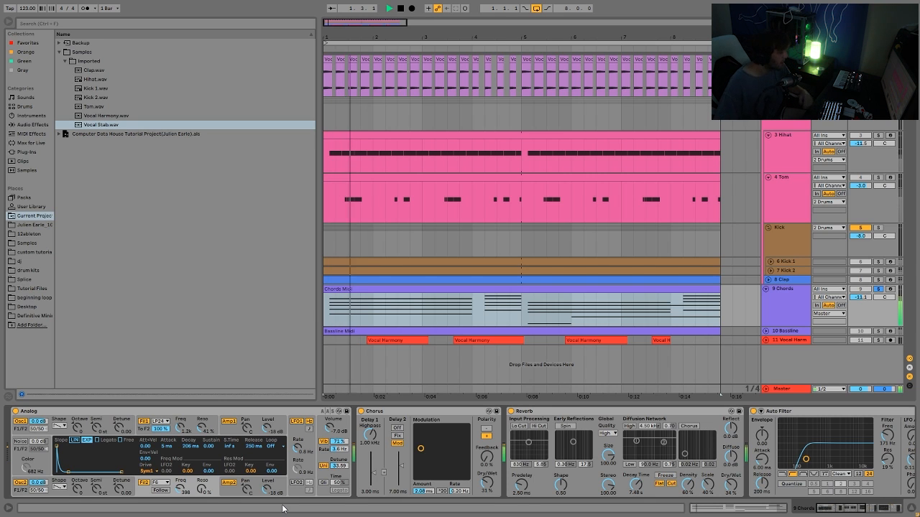
key(space)
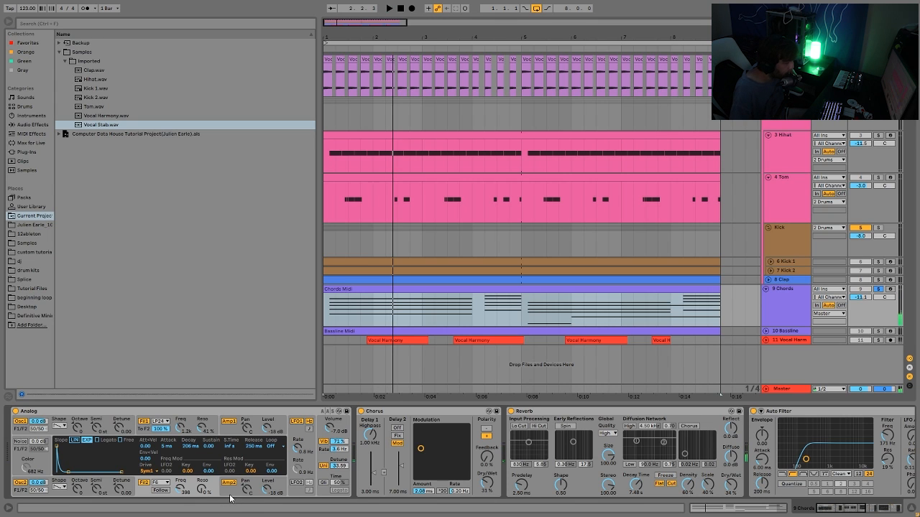
click(224, 431)
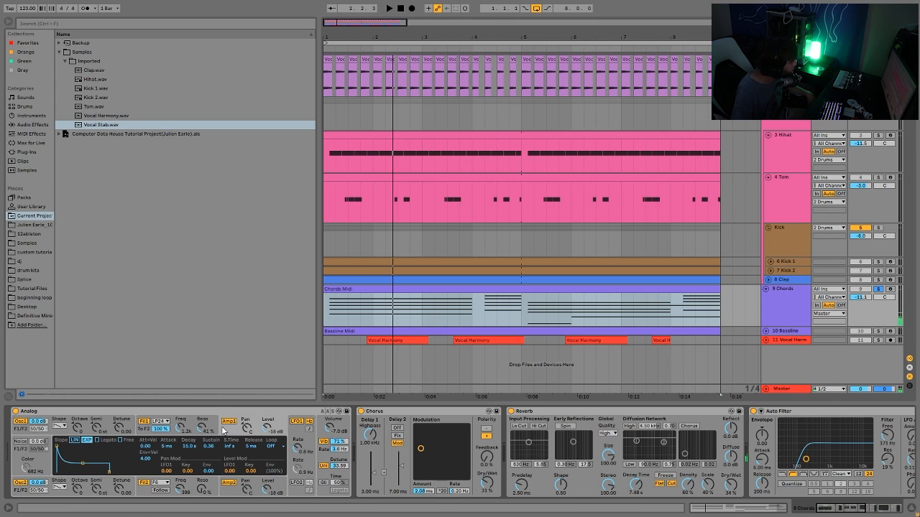
click(228, 482)
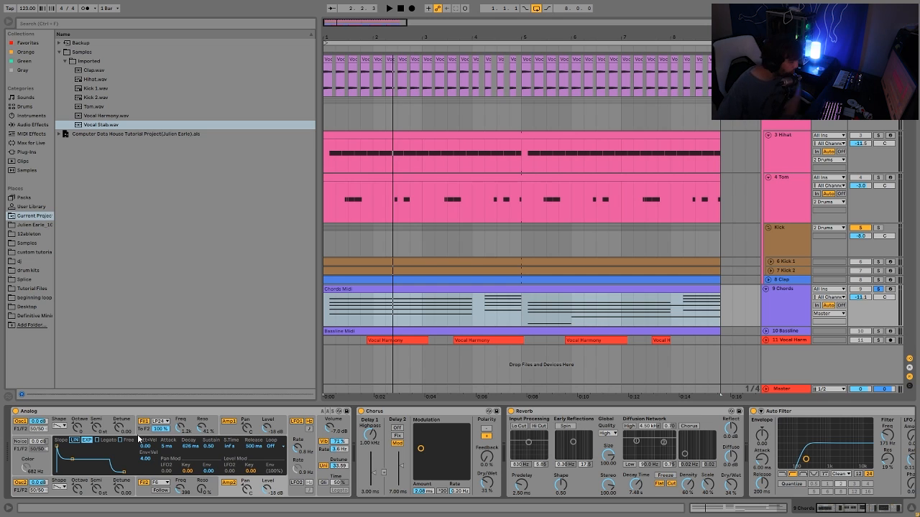
key(space)
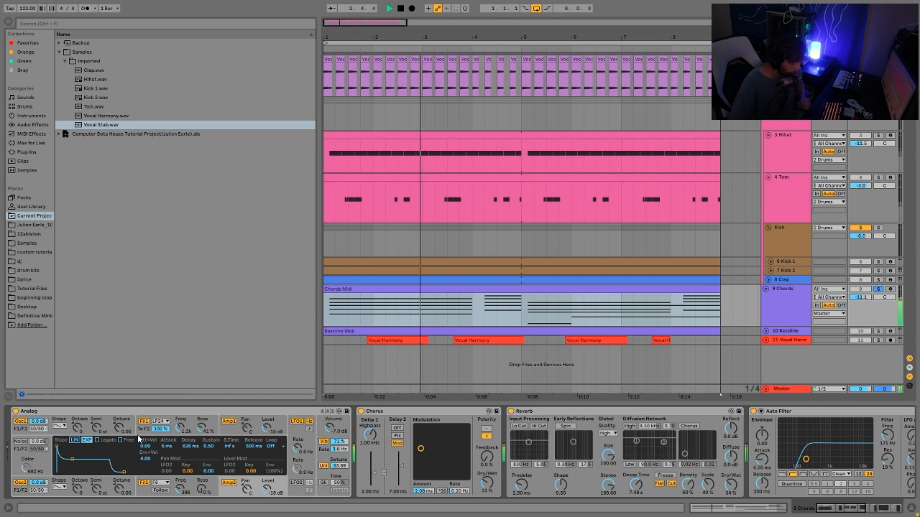
key(space)
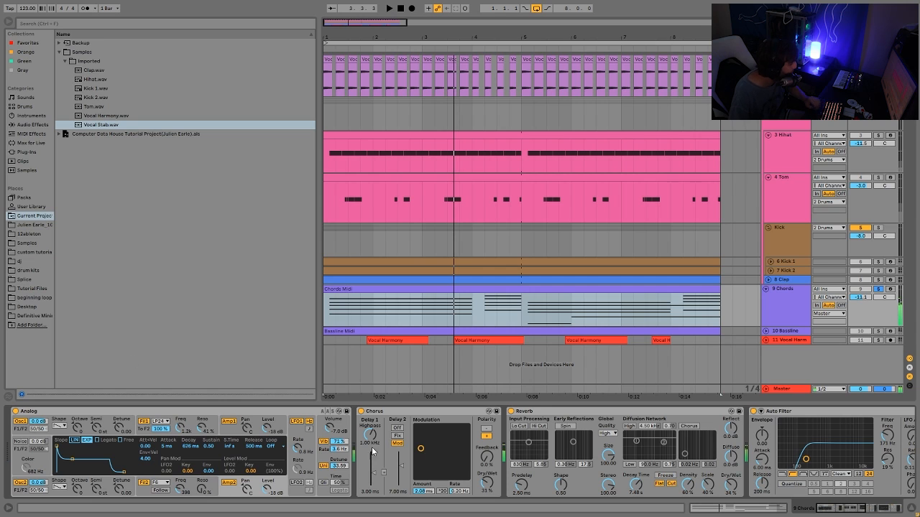
Open the Analog's global settings and switch its vibrato off and on again during playback.
click(330, 461)
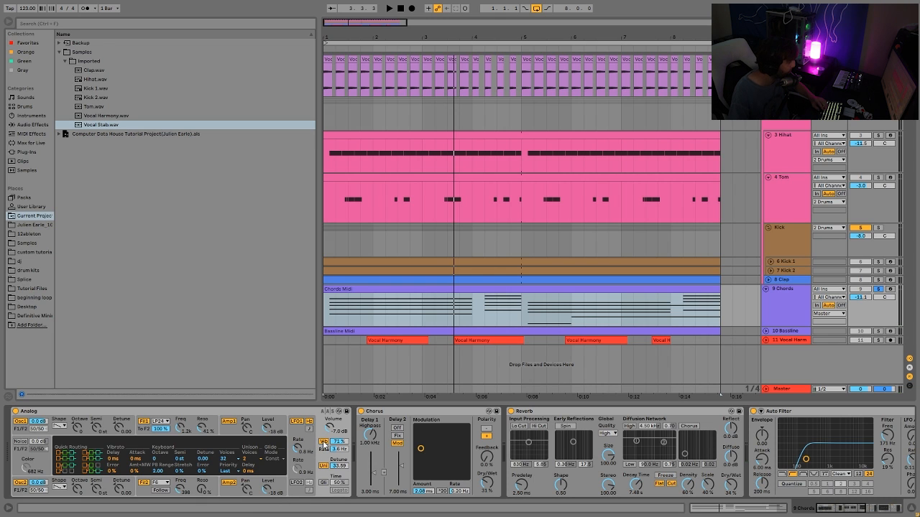
key(space)
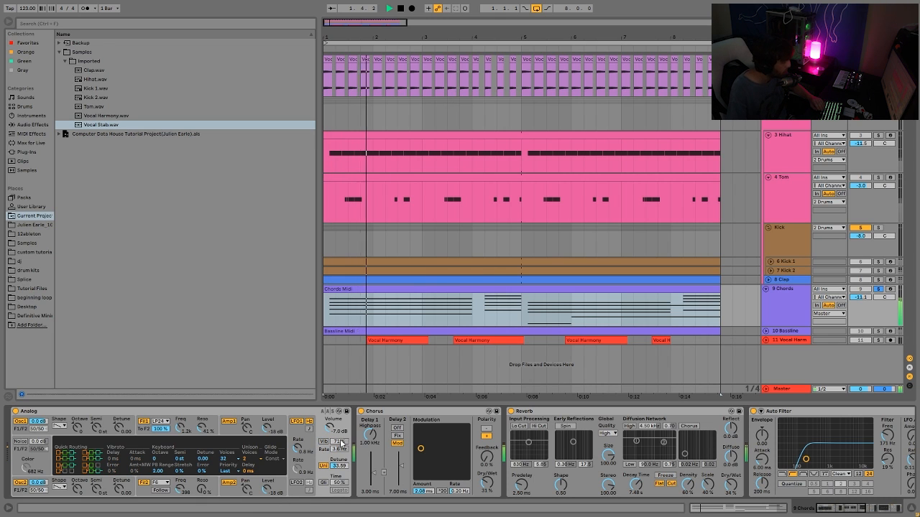
key(space)
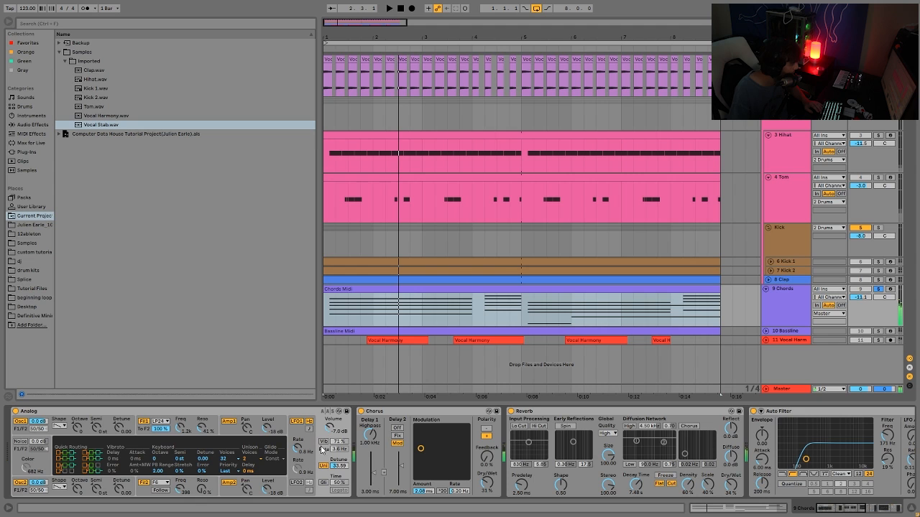
click(323, 442)
key(space)
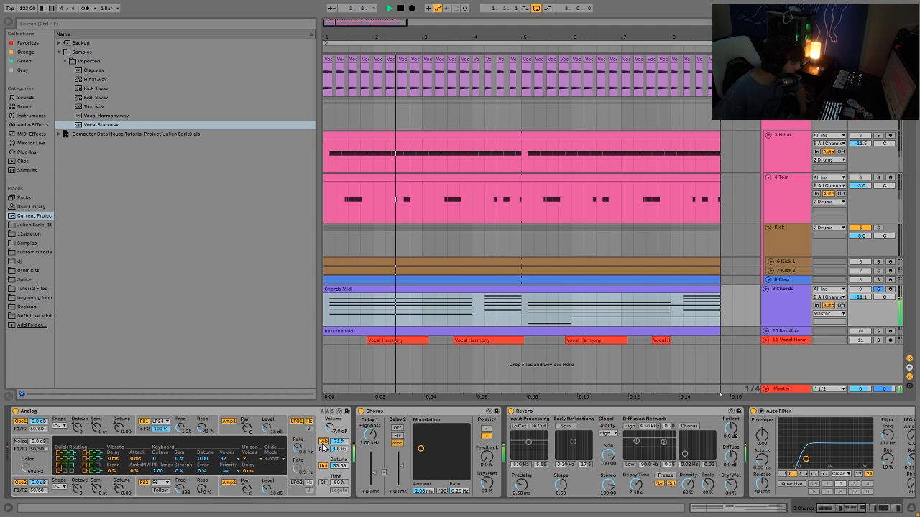
key(space)
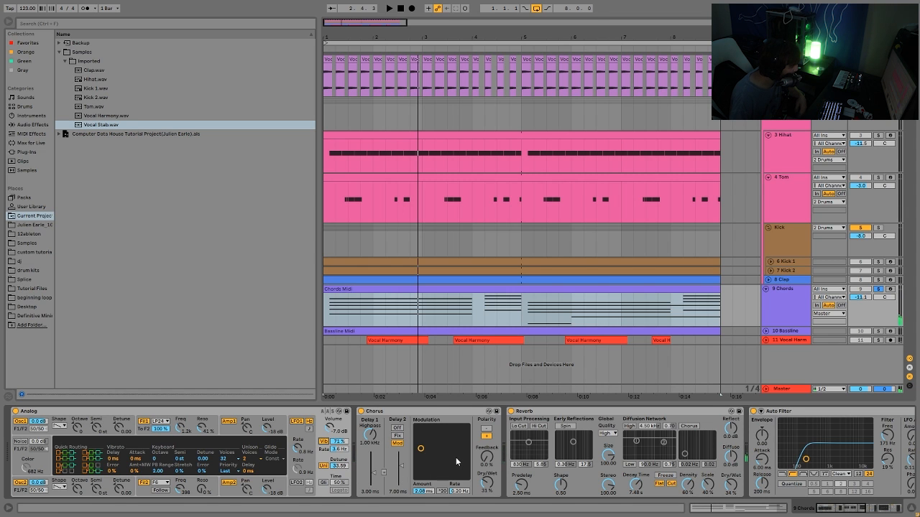
Turn off the Auto Filter in the Chords track's device chain and play the arrangement.
scroll(456, 457, right, 10)
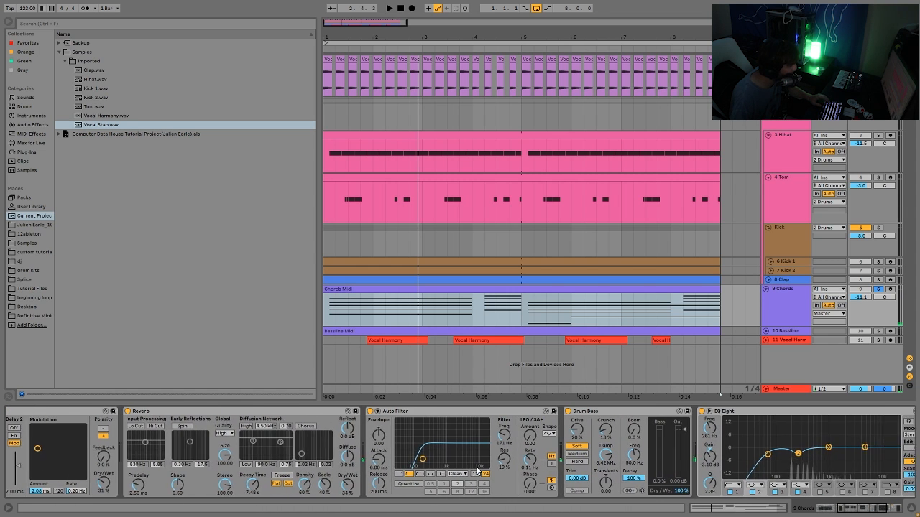
scroll(476, 471, right, 1)
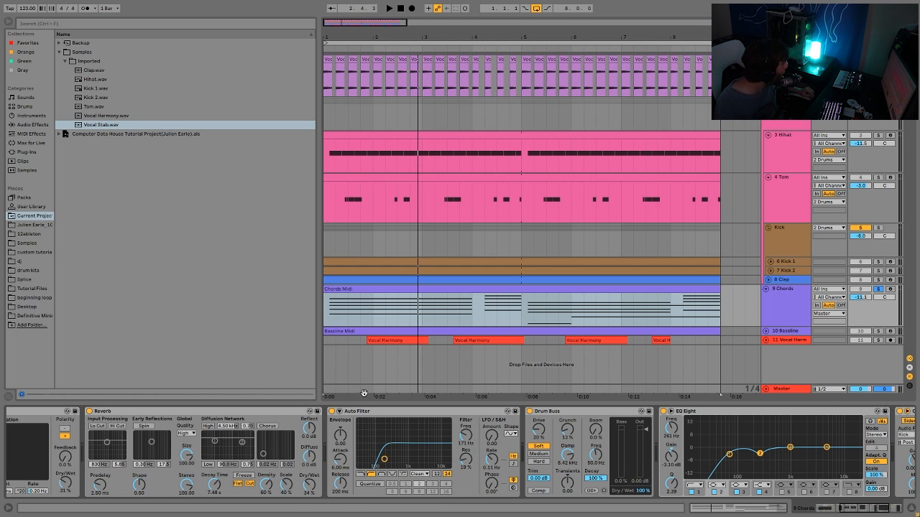
click(332, 411)
key(space)
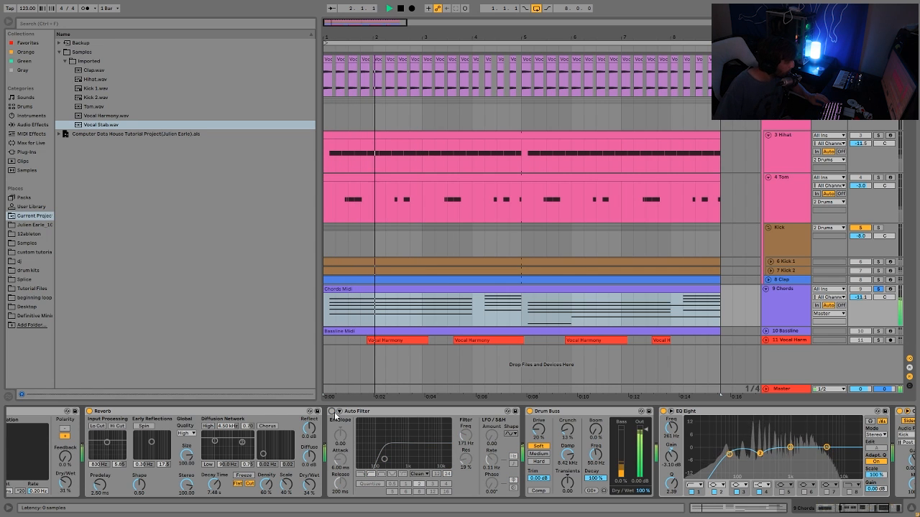
Switch the Chords track's Auto Filter back on and play the arrangement to hear it.
click(332, 412)
key(space)
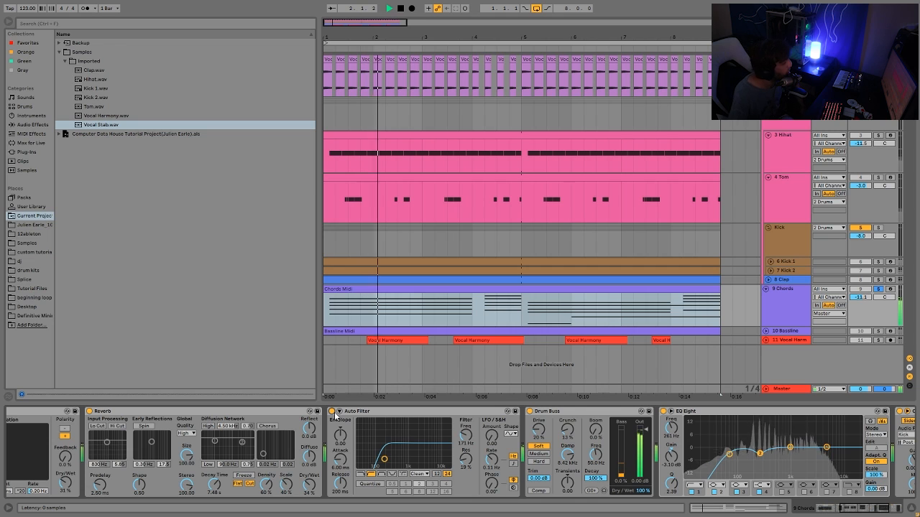
key(space)
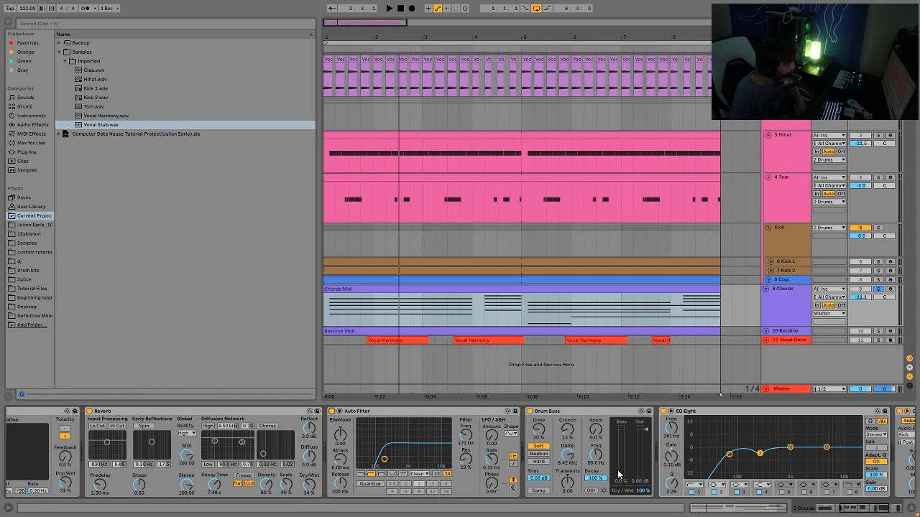
Scroll along the Chords device chain to review the Drum Buss, EQ Eight and Compressor devices.
scroll(618, 474, right, 5)
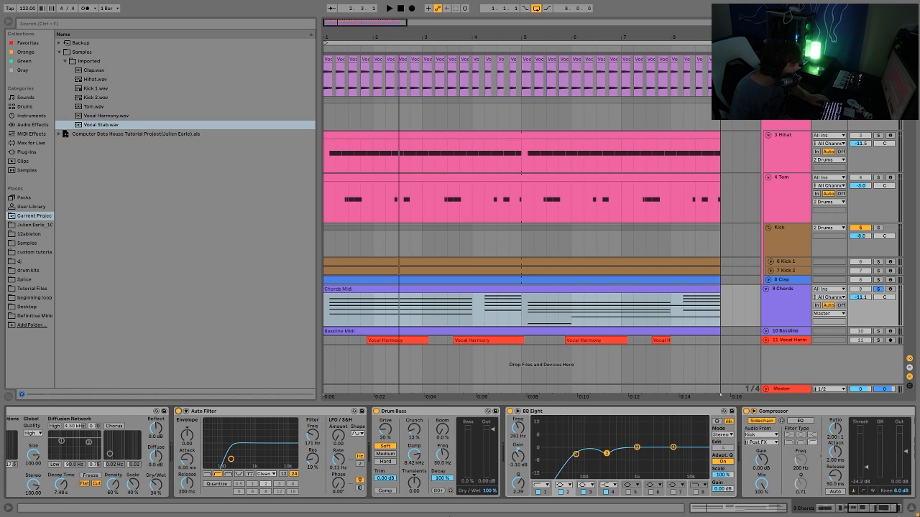
scroll(607, 490, right, 2)
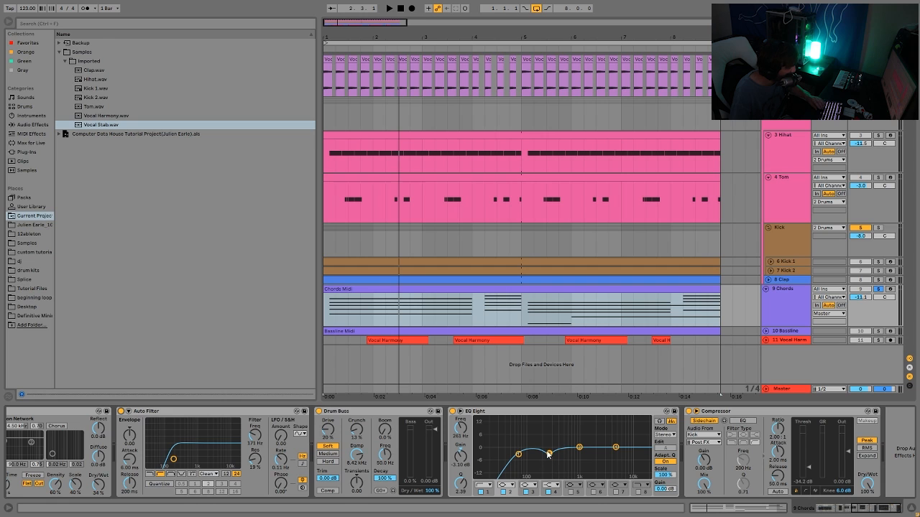
click(779, 415)
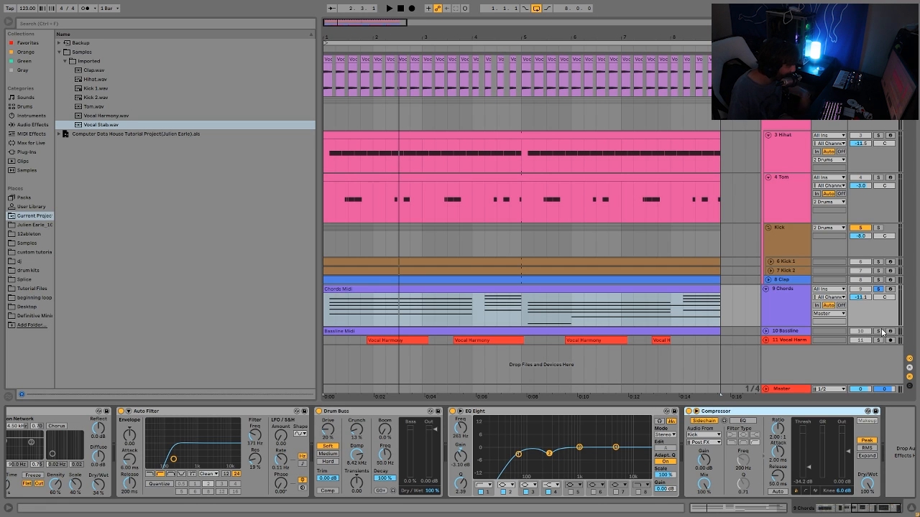
Select and expand the Baseline track, then open its Baseline Midi clip while playing the arrangement.
click(816, 332)
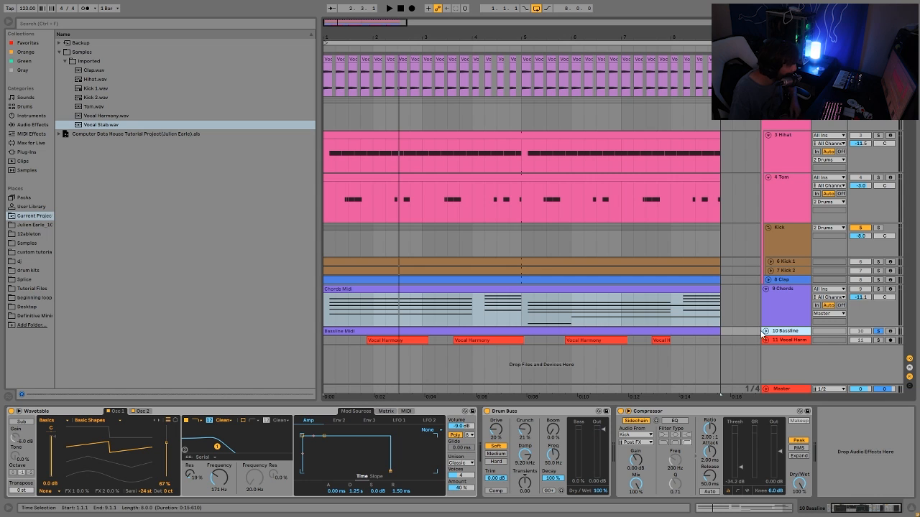
click(766, 331)
key(space)
double_click(568, 337)
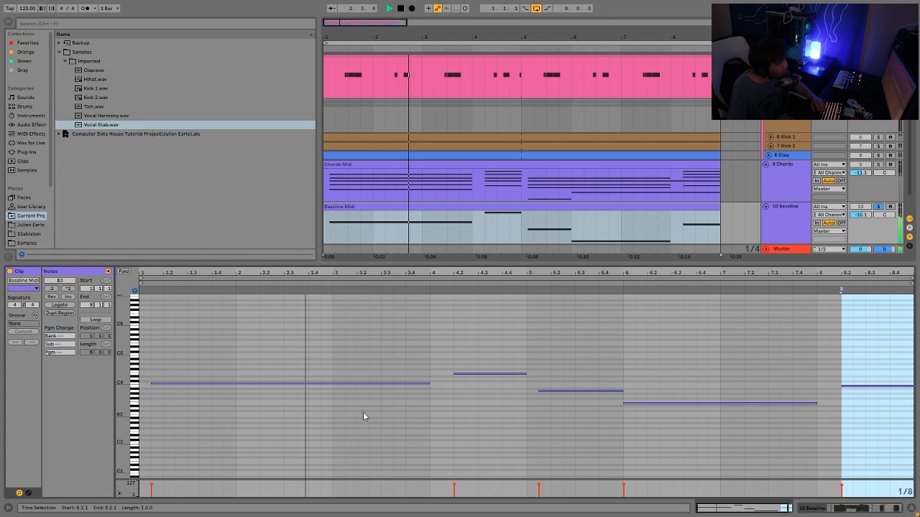
key(space)
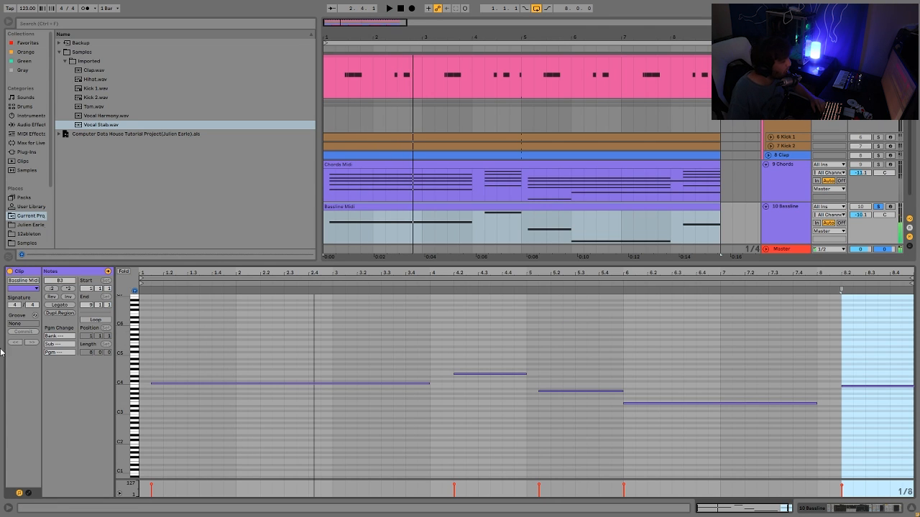
Open the Chords Midi clip, solo the Chords track, and select the notes of each chord to inspect their pitches.
click(462, 166)
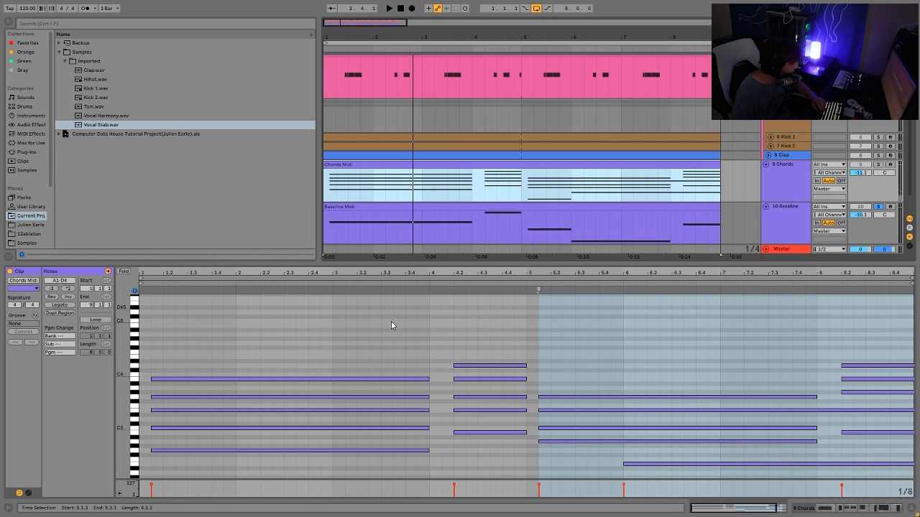
click(878, 164)
drag(326, 442, 327, 372)
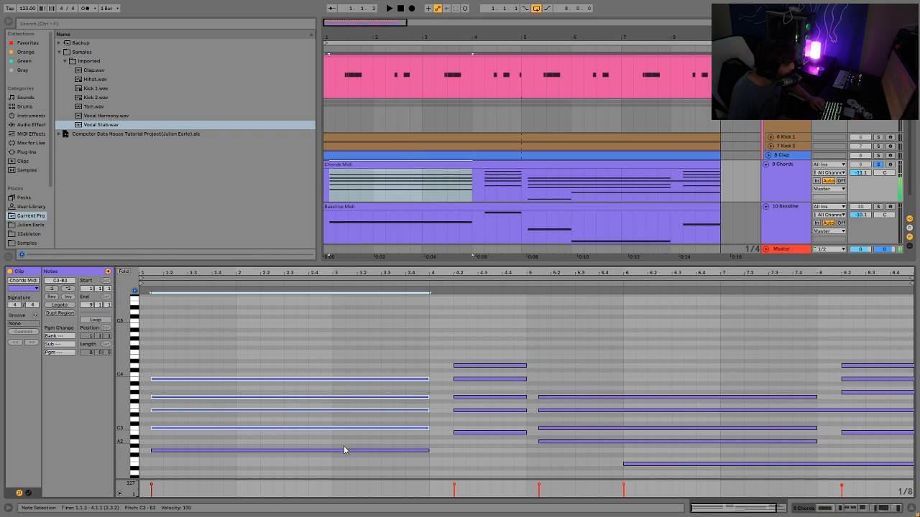
click(293, 450)
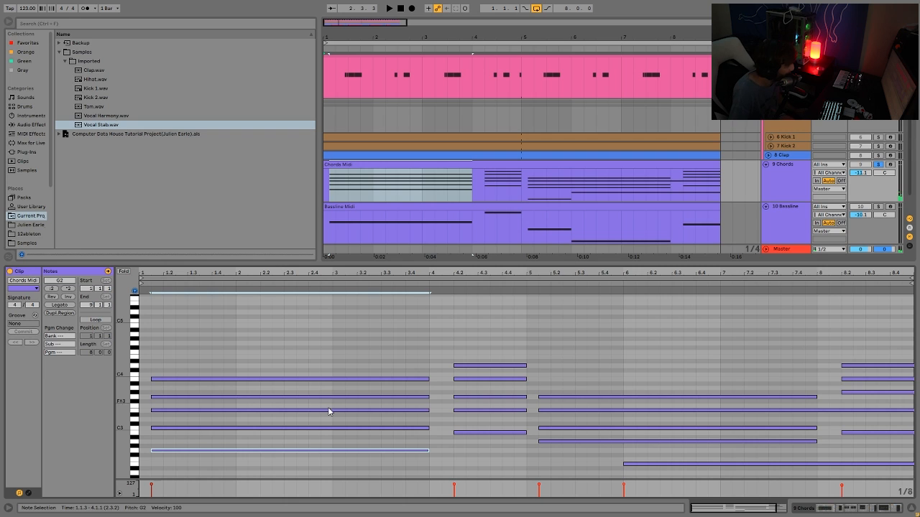
drag(380, 444, 396, 345)
click(375, 423)
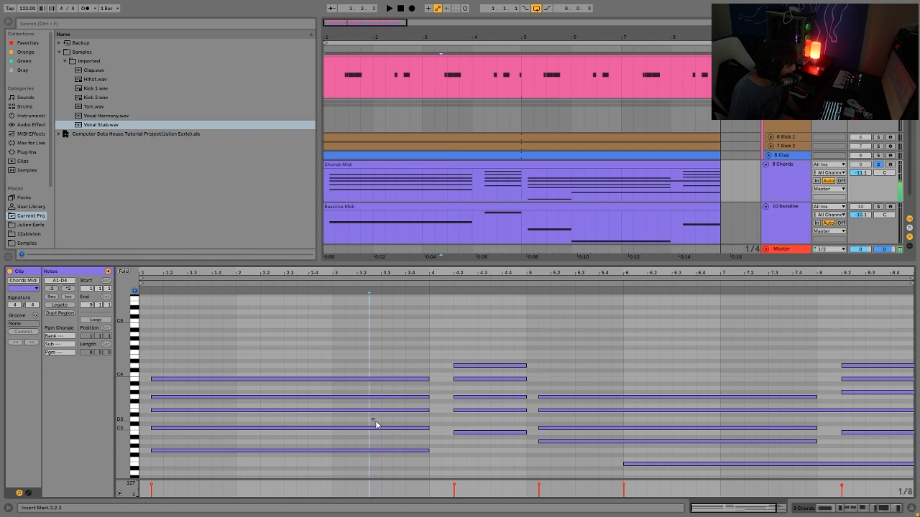
click(404, 429)
drag(464, 420, 471, 401)
click(578, 442)
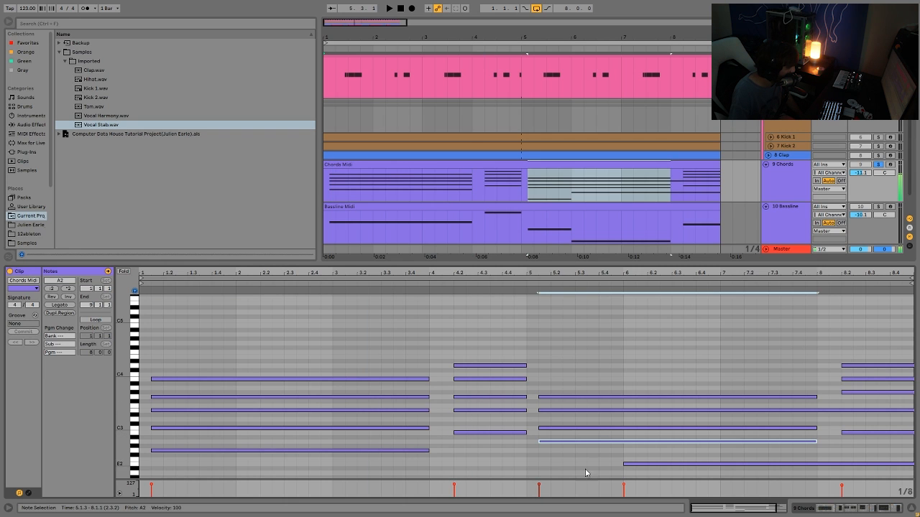
click(864, 412)
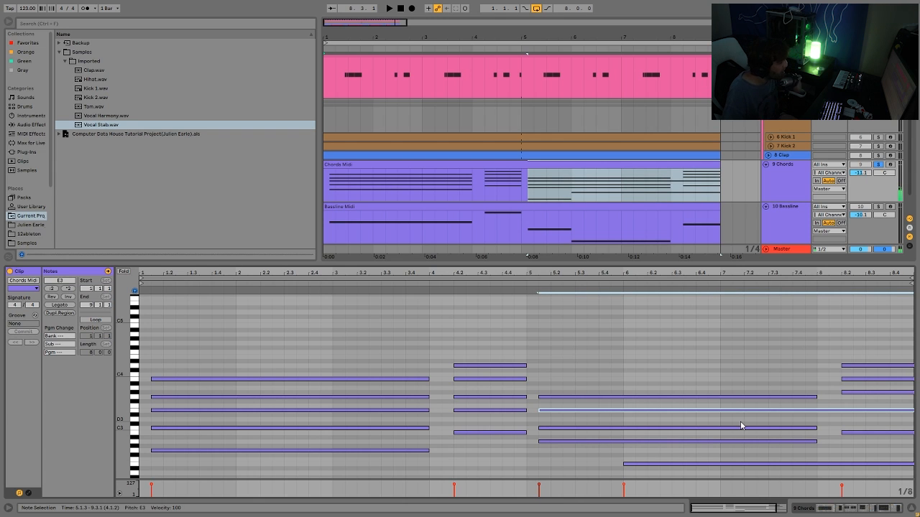
Audition the arrangement while soloing the Baseline track, then the Tom and Kick tracks.
key(space)
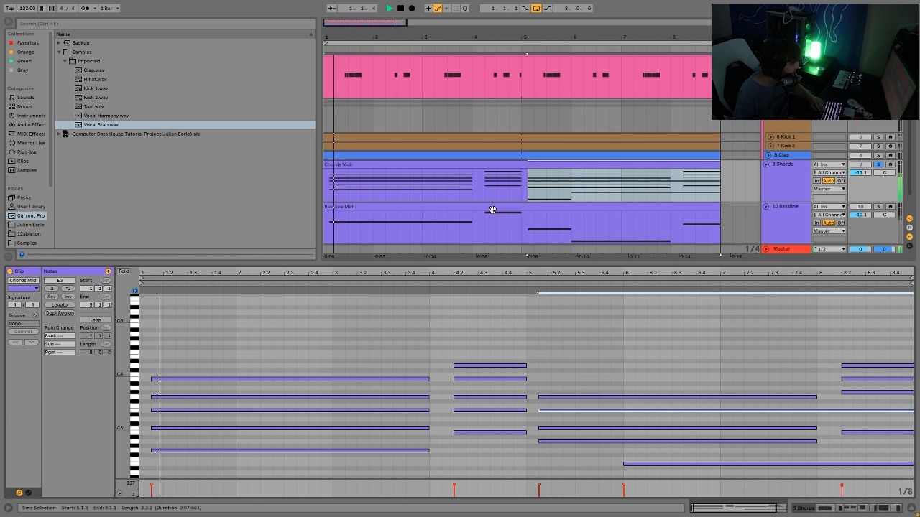
click(878, 207)
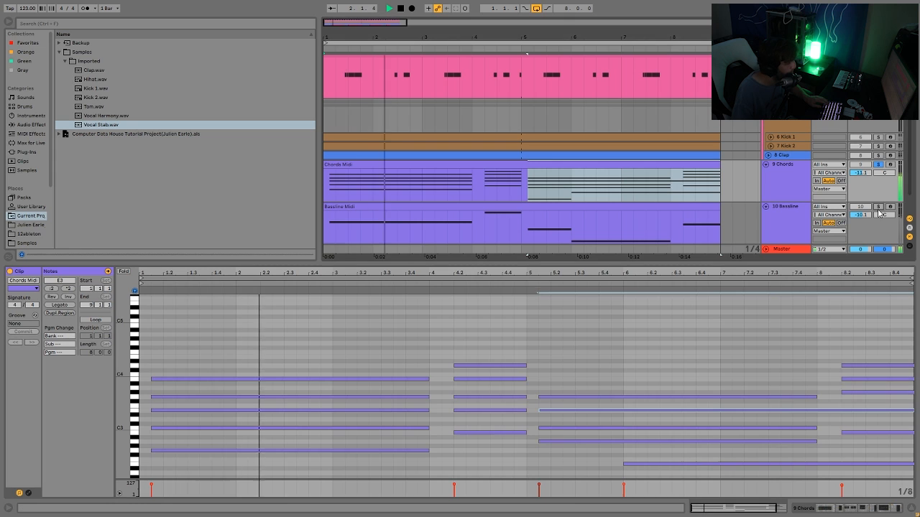
click(603, 221)
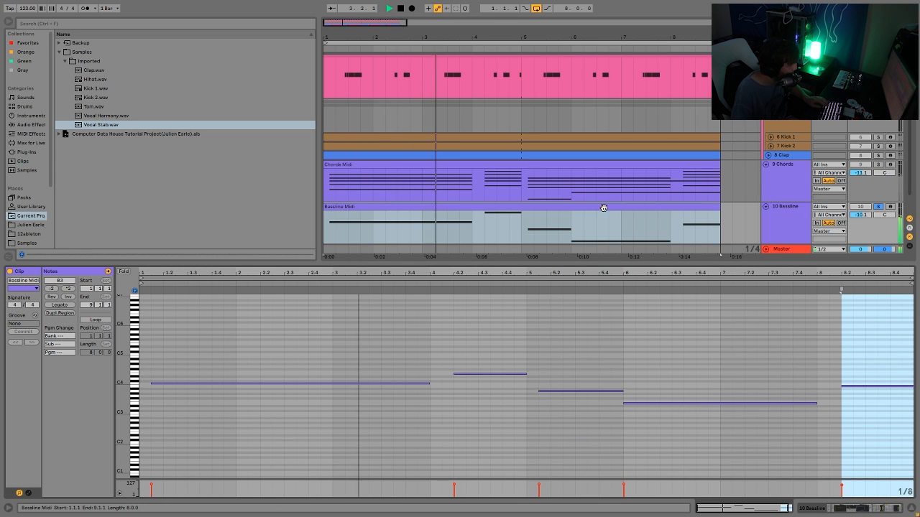
click(783, 233)
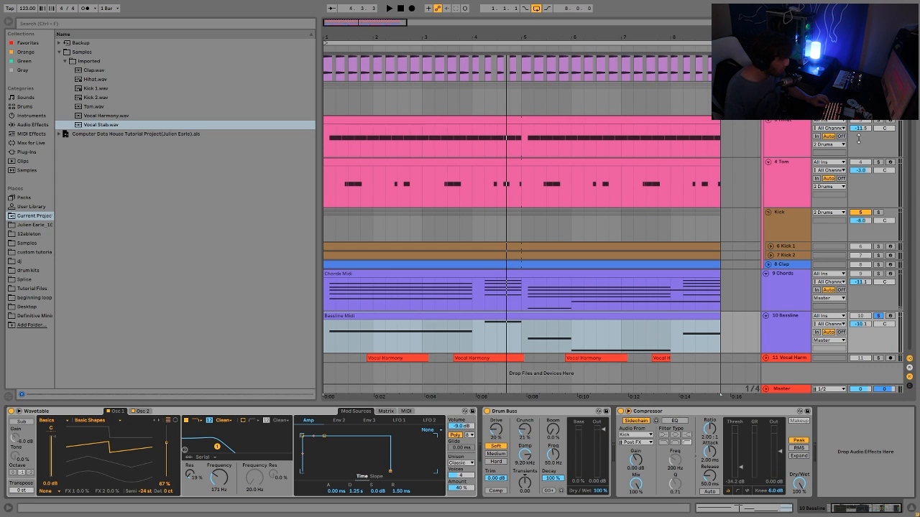
click(878, 162)
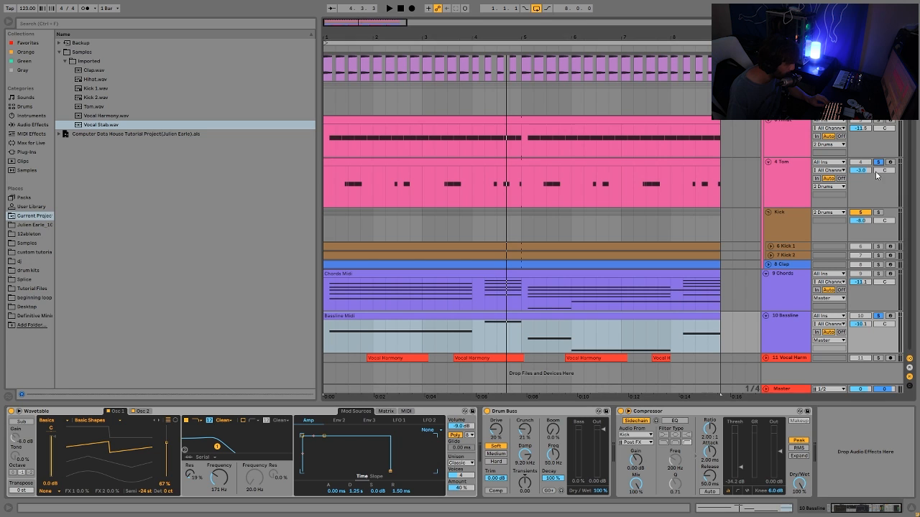
click(879, 213)
key(space)
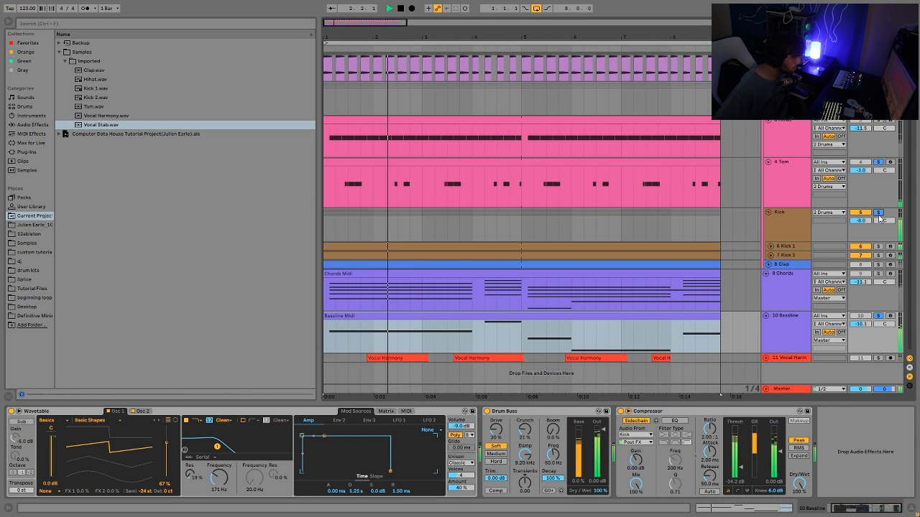
key(space)
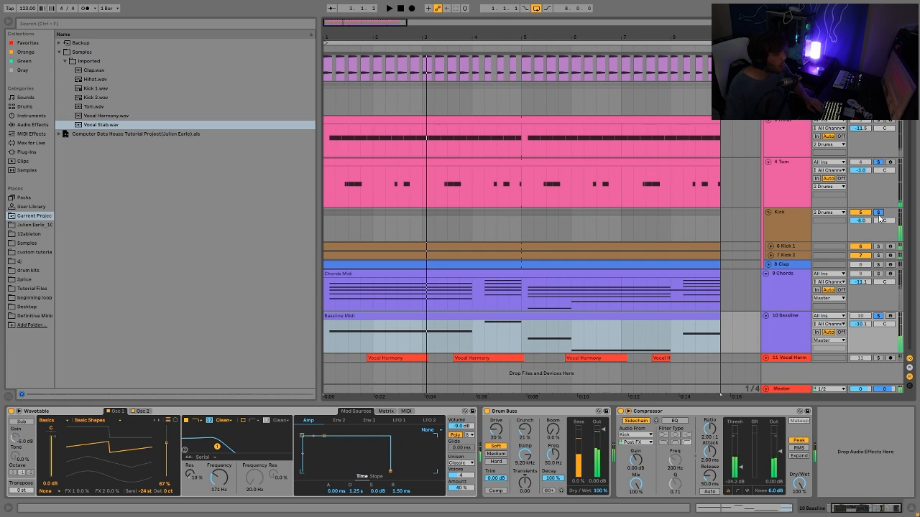
Solo the Baseline track and view the Wavetable's Osc 2 and Osc 1 pages while playing.
click(878, 315)
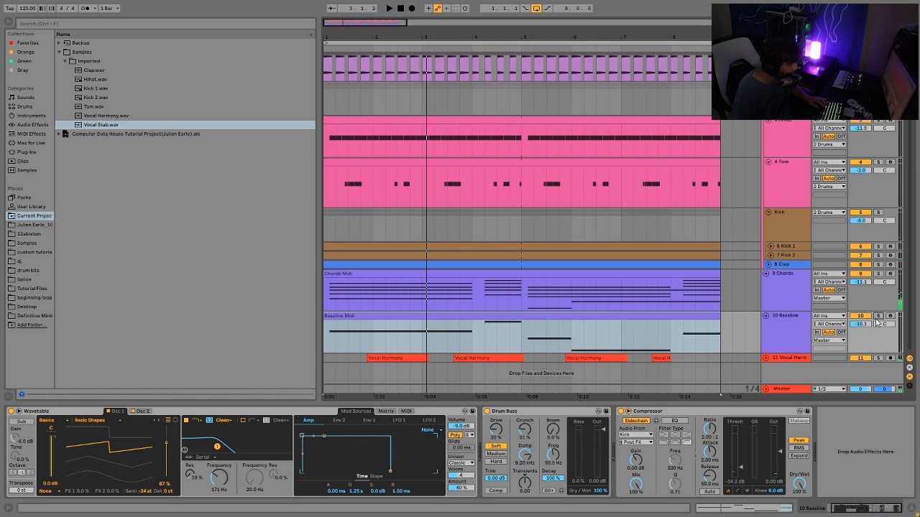
click(790, 327)
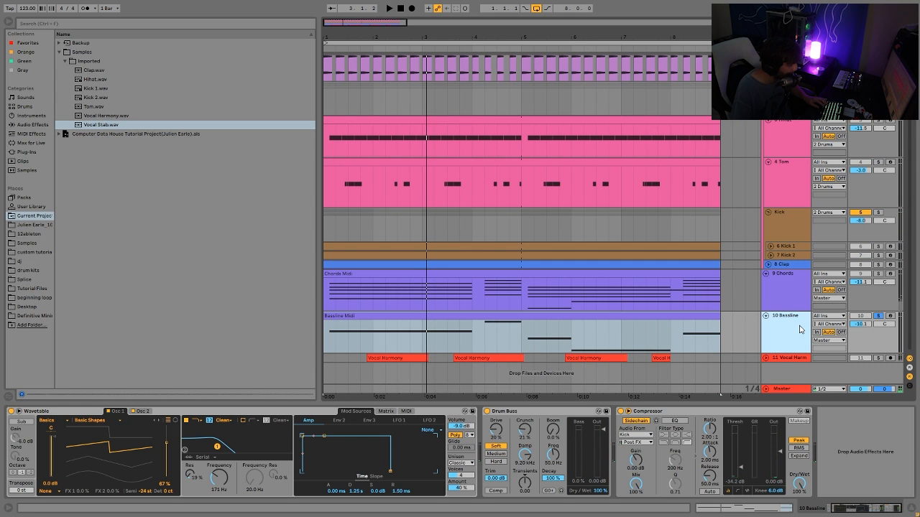
click(149, 411)
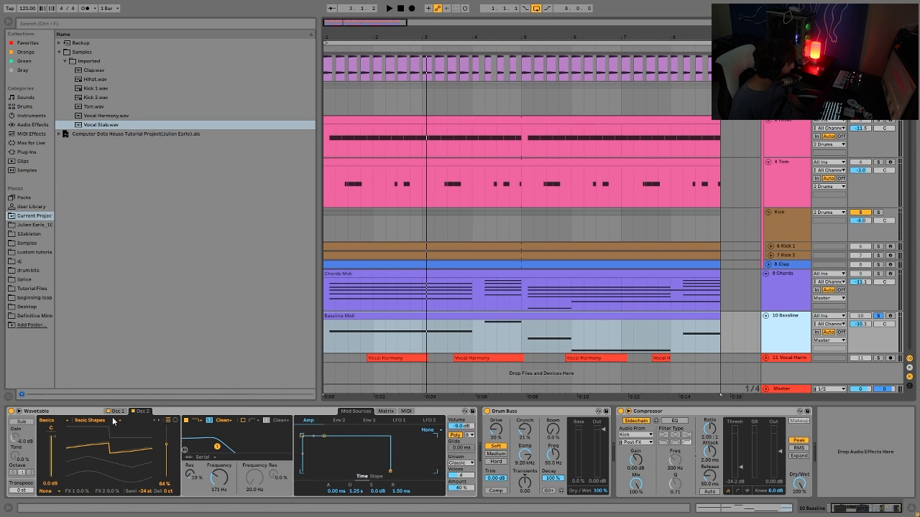
click(118, 411)
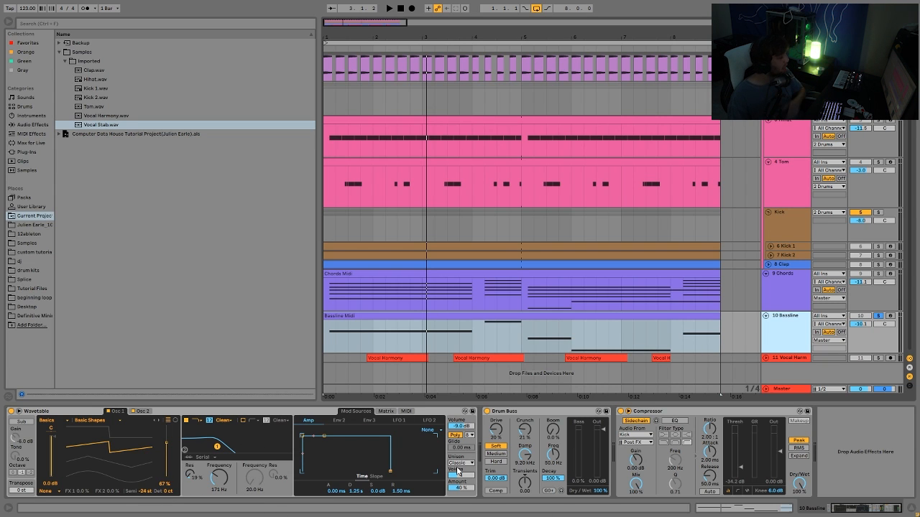
key(space)
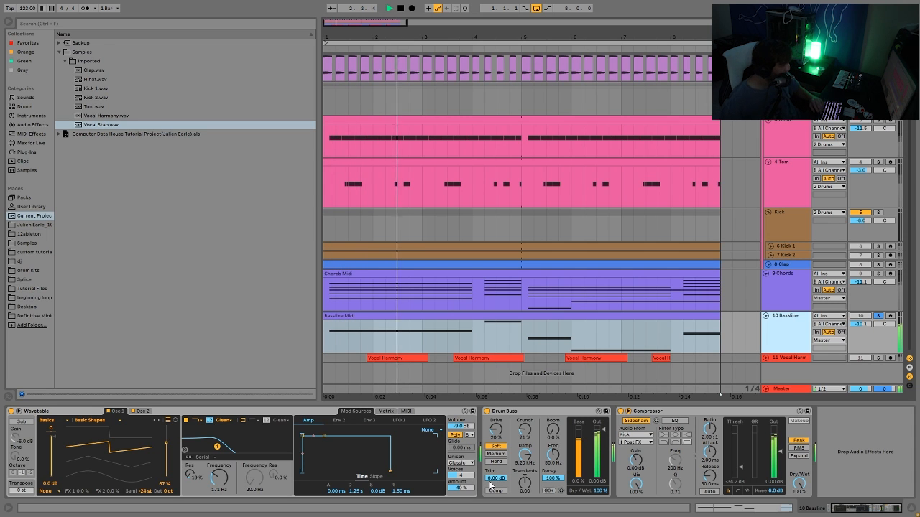
key(space)
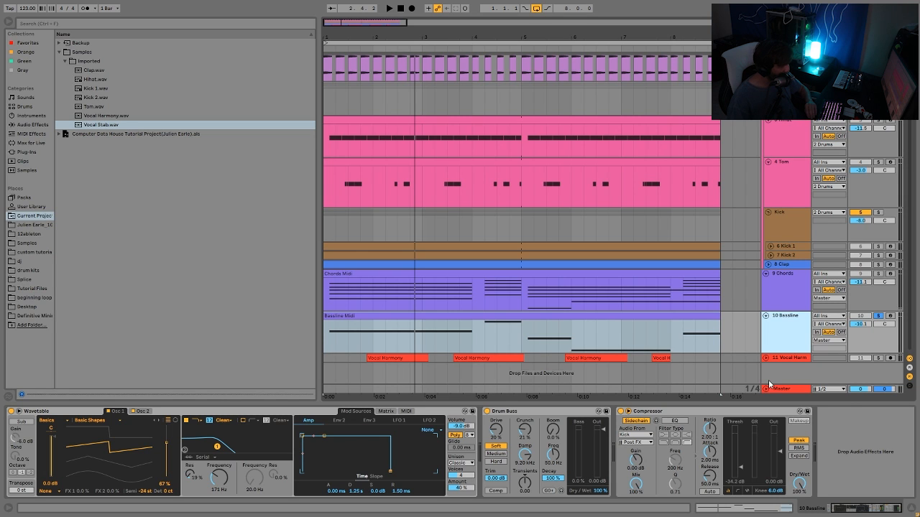
Solo the Vocal Harmony track, expand it and play it from the start of its first clip.
click(879, 358)
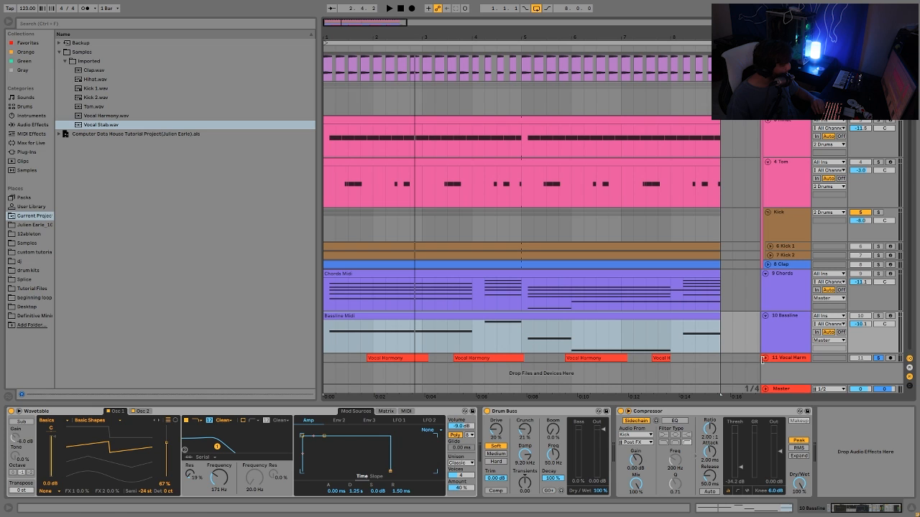
click(361, 361)
key(space)
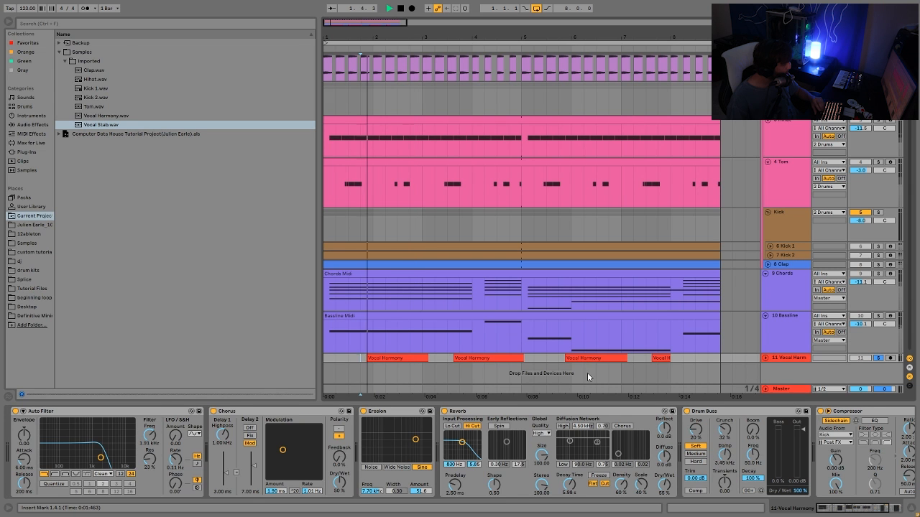
click(766, 358)
click(765, 359)
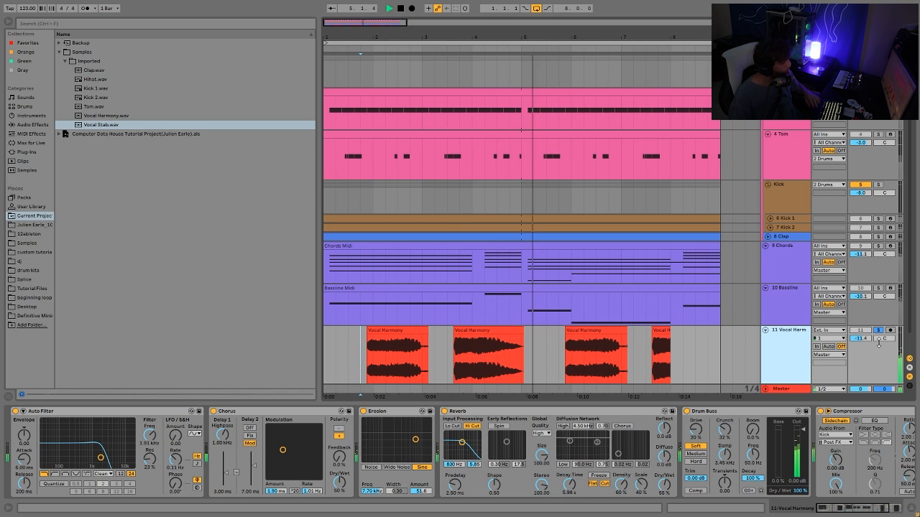
key(space)
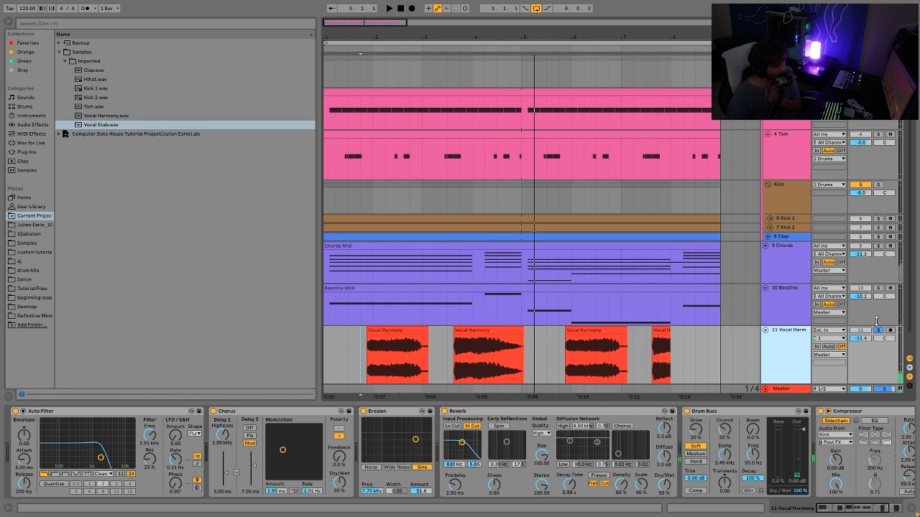
Unsolo the Vocal Harmony track and play the whole arrangement from the beginning.
click(878, 330)
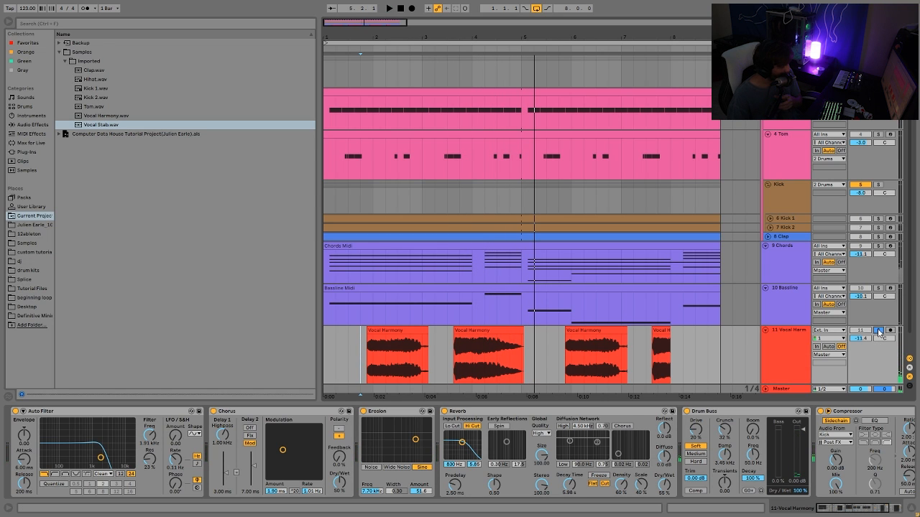
click(325, 350)
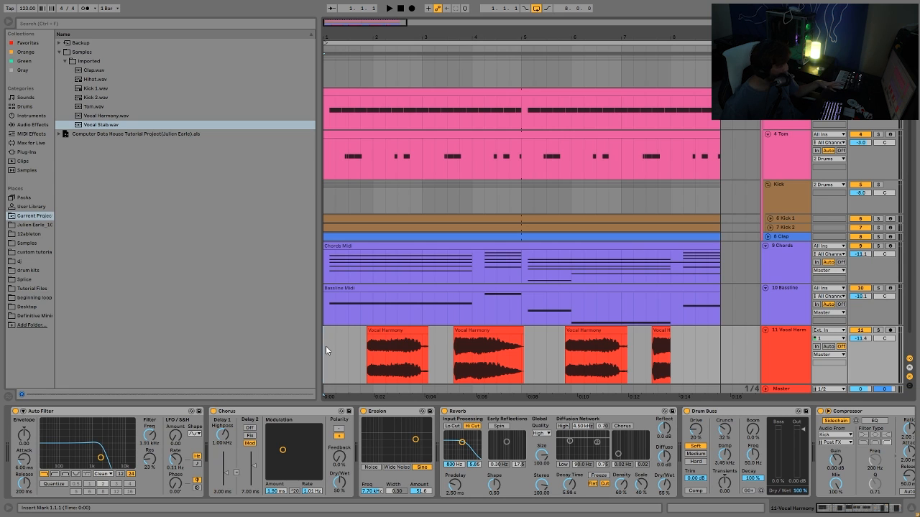
key(space)
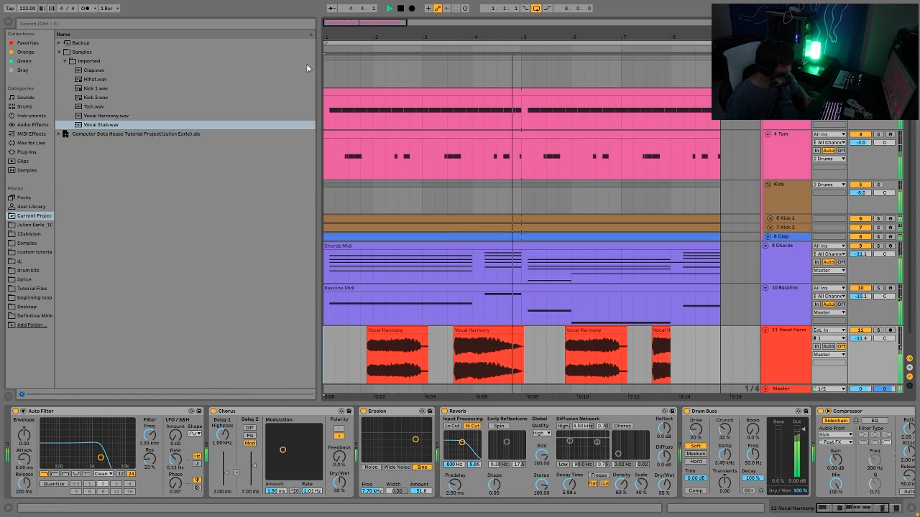
key(space)
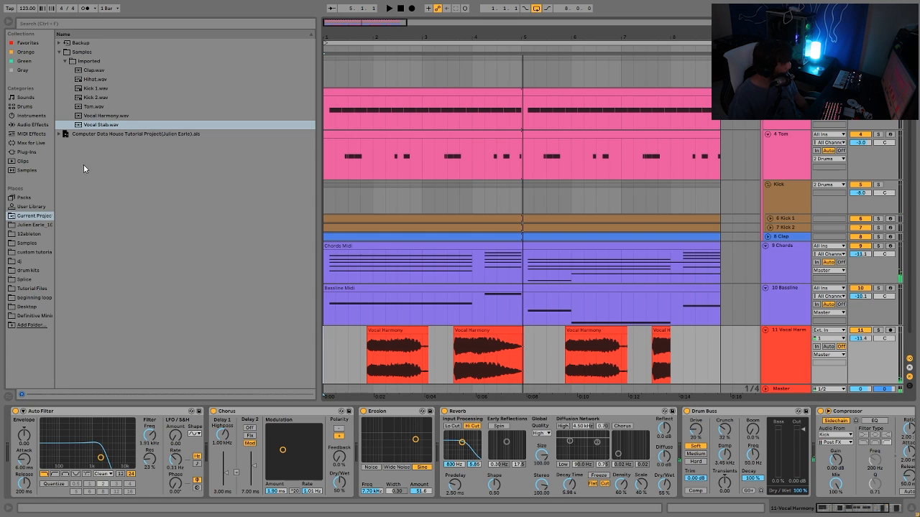
Select the Vocal Harmony.wav sample in the browser and zoom into the arrangement's start.
click(99, 116)
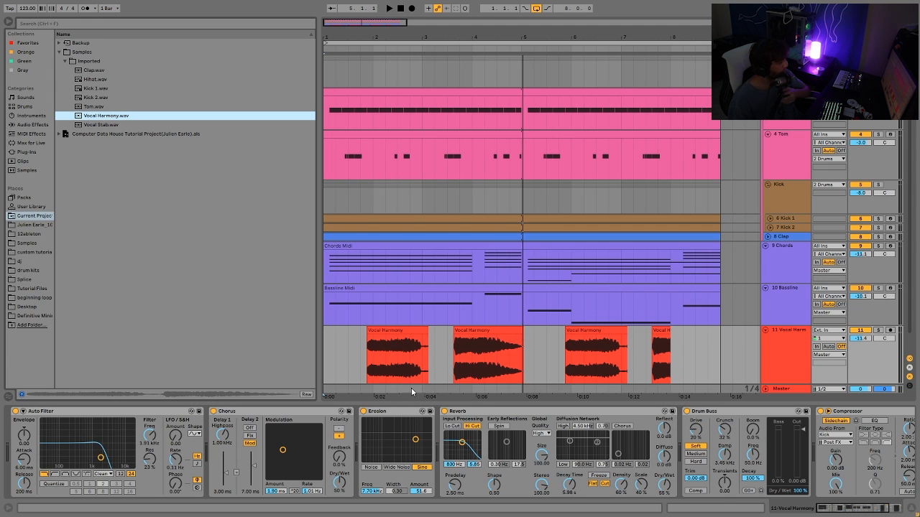
click(368, 35)
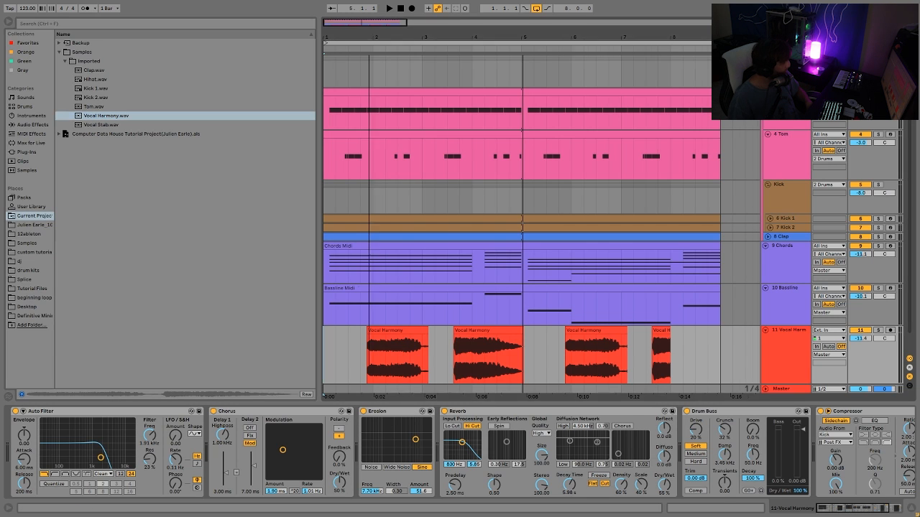
drag(369, 35, 369, 43)
click(368, 43)
Try moving the first Vocal Harmony clip to the start of the arrangement, then undo the move.
click(366, 345)
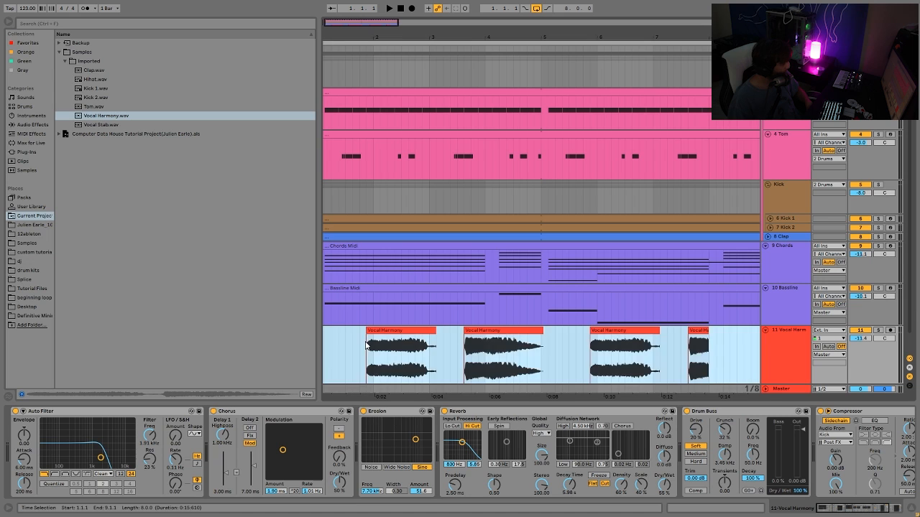
click(357, 365)
drag(371, 371, 449, 373)
drag(465, 335, 471, 335)
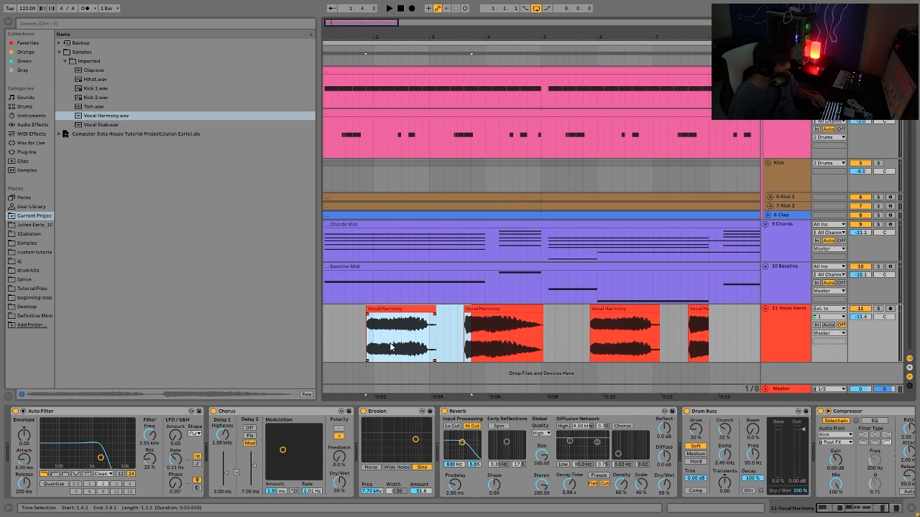
drag(406, 318, 360, 334)
key(space)
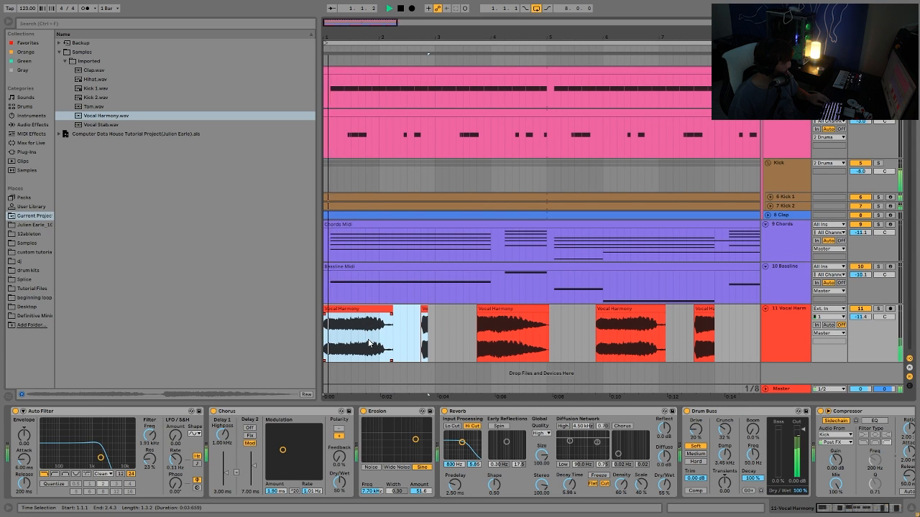
key(ctrl+z)
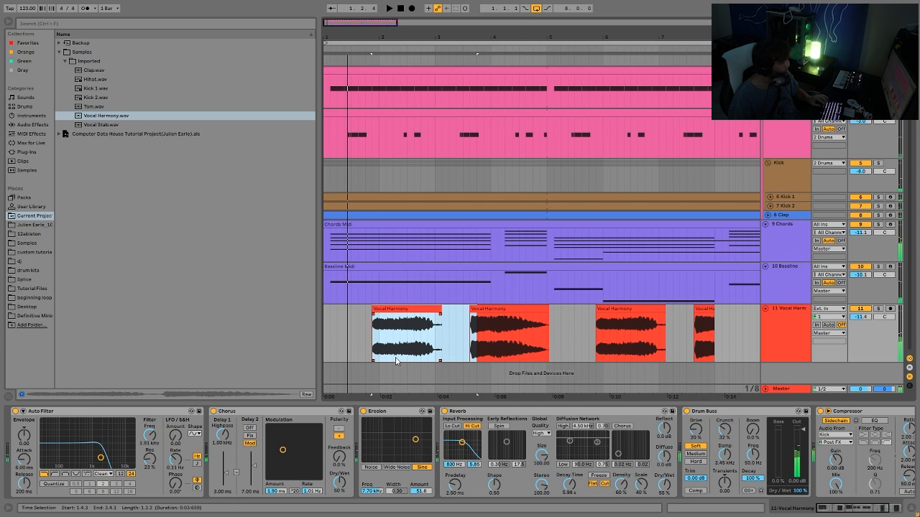
Play the arrangement from the very beginning and stop it.
click(327, 344)
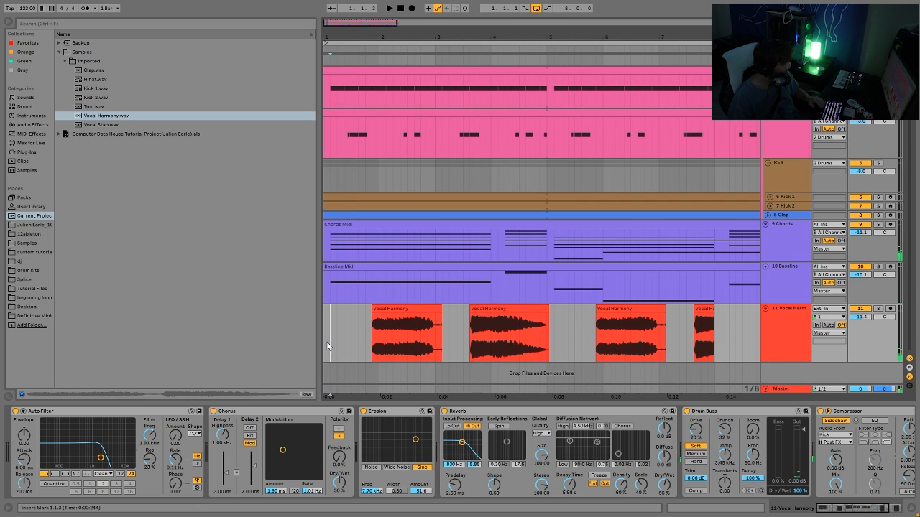
click(326, 351)
key(space)
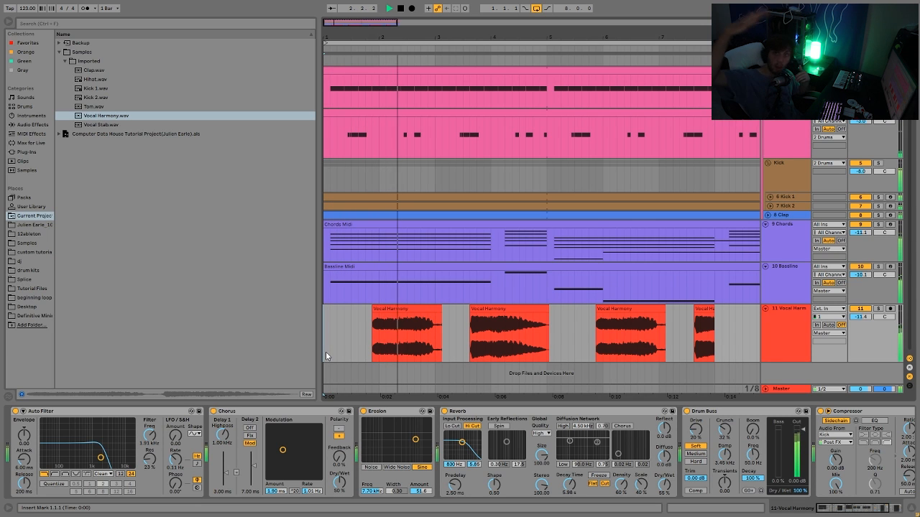
key(space)
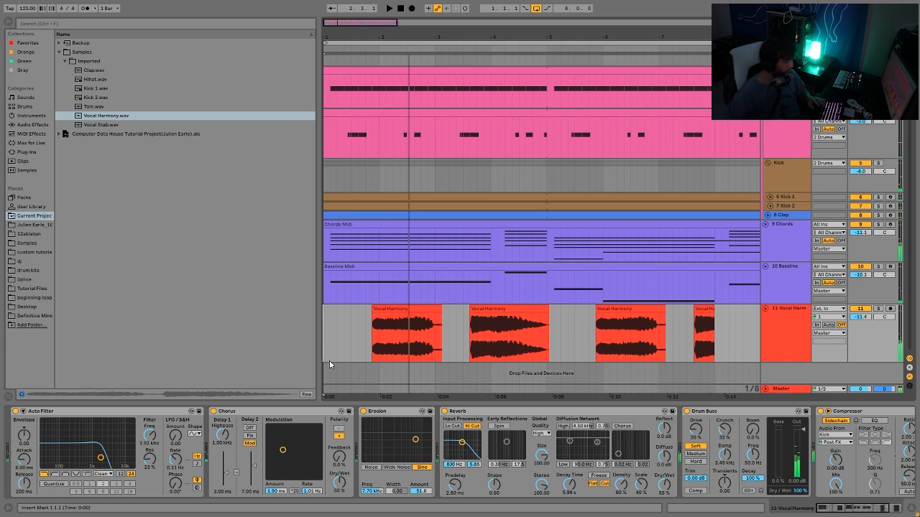
Play the arrangement from the second Vocal Harmony clip, restarting from within that clip.
click(462, 325)
key(space)
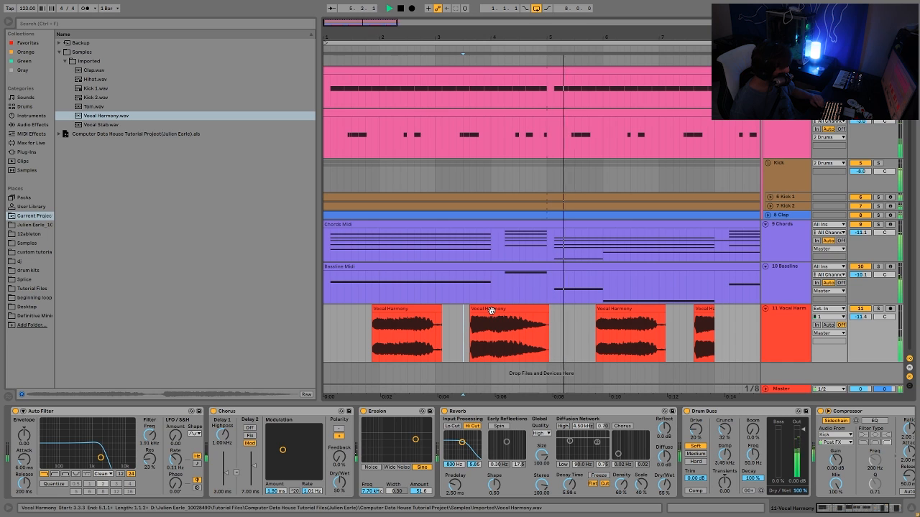
click(493, 340)
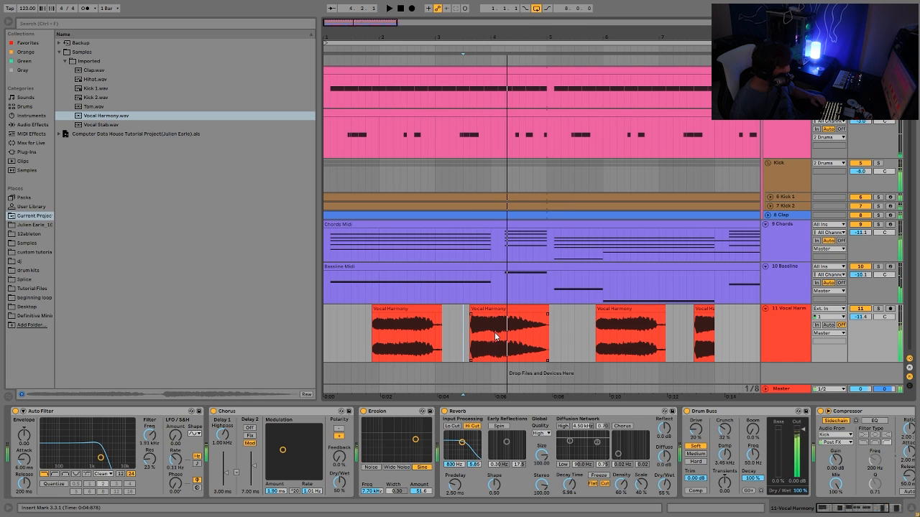
key(space)
click(496, 336)
key(space)
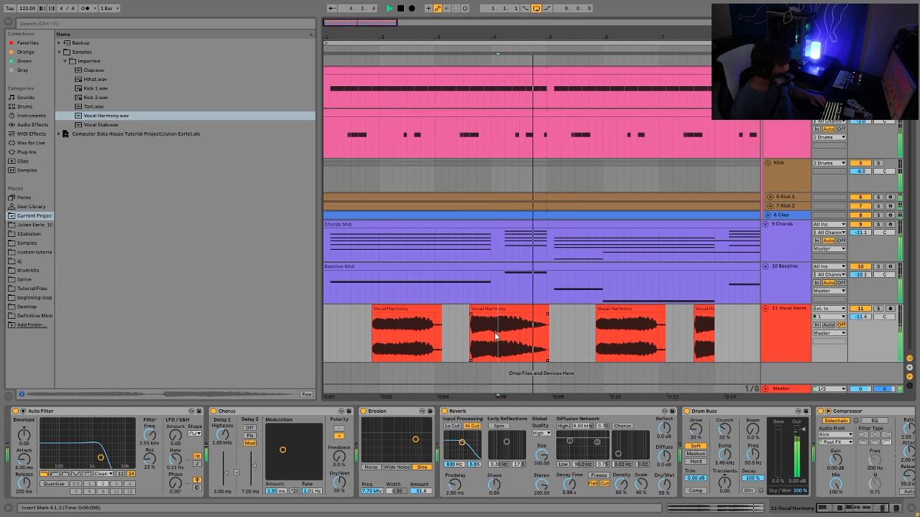
key(space)
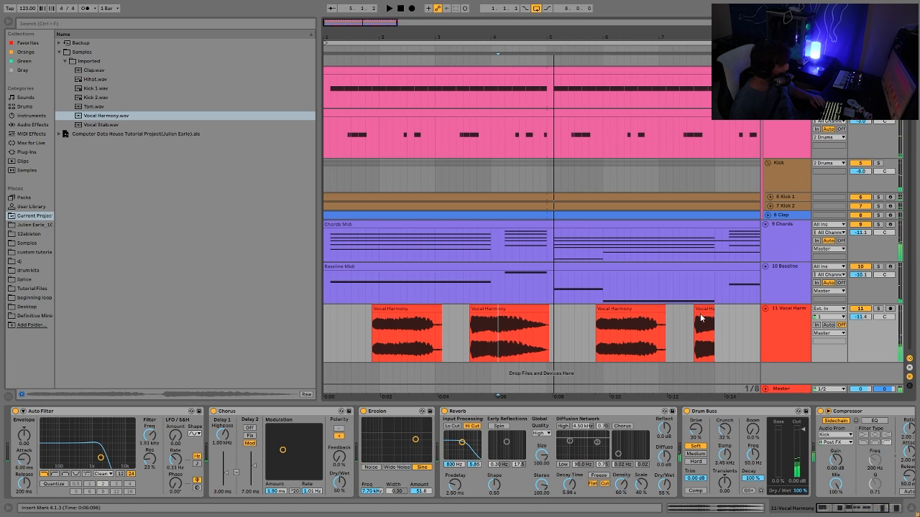
Play the arrangement from the last Vocal Harmony clip and stop it.
click(701, 315)
key(space)
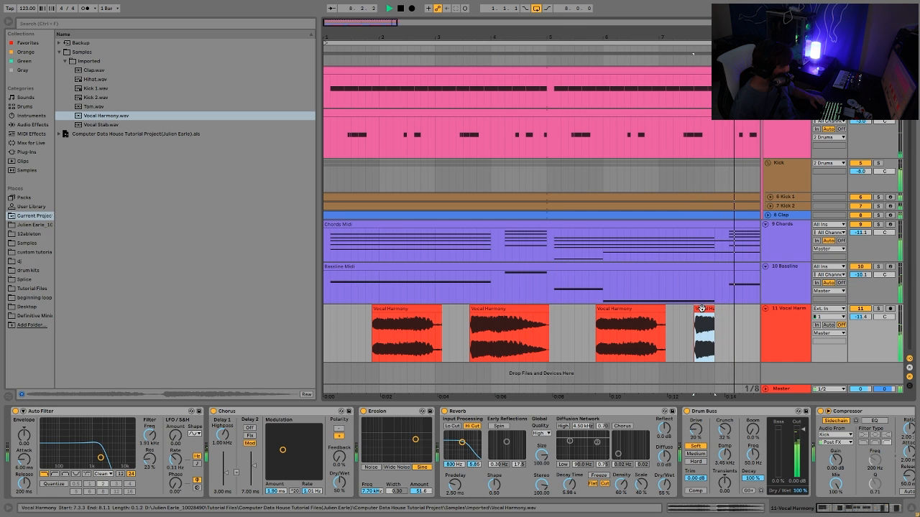
key(space)
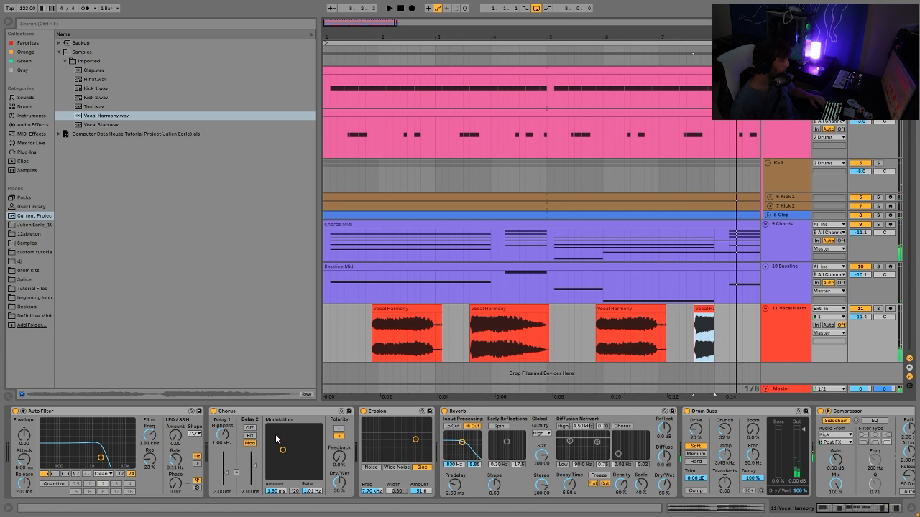
Solo the Vocal Harmony track and switch off its Erosion, Compressor, Drum Buss, Reverb, Chorus and Auto Filter devices.
click(878, 308)
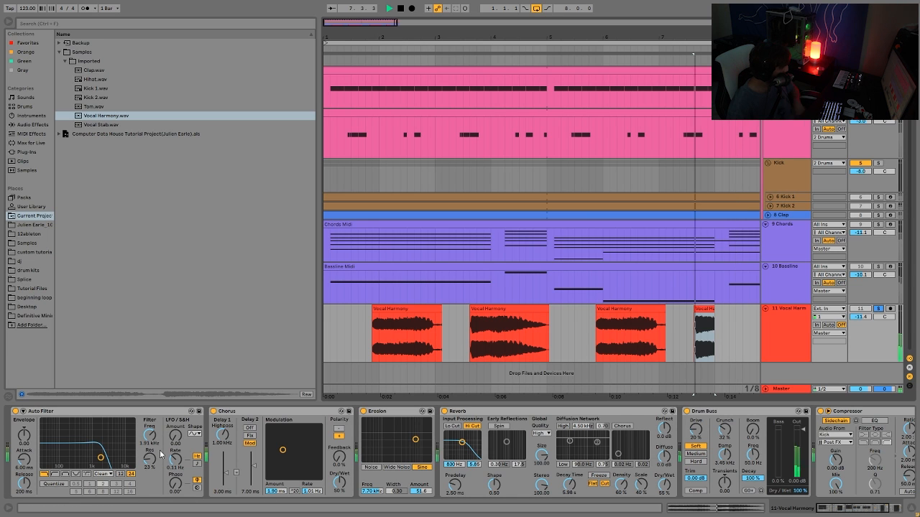
click(386, 330)
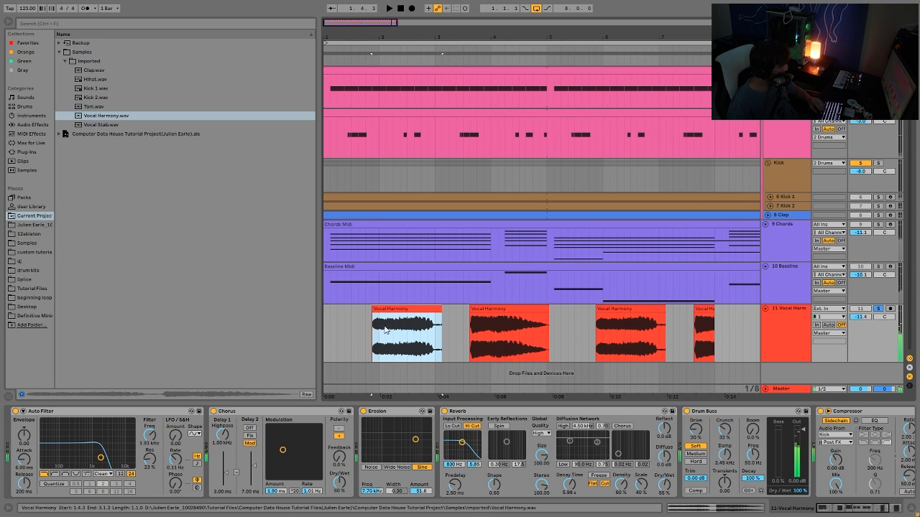
click(363, 412)
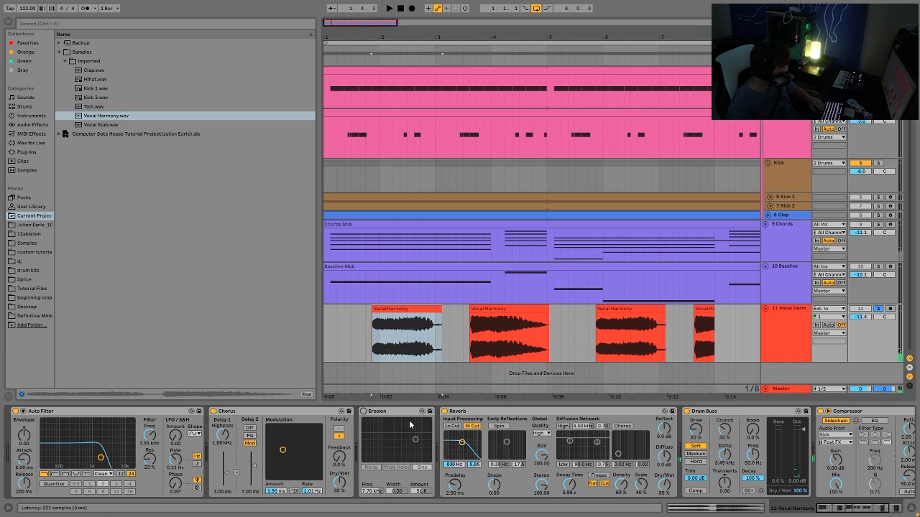
scroll(816, 442, down, 2)
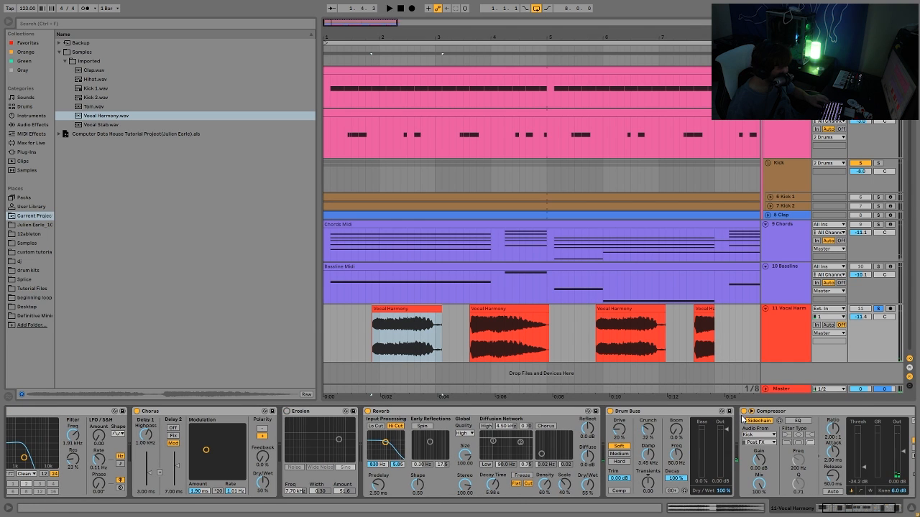
click(744, 412)
scroll(623, 451, up, 1)
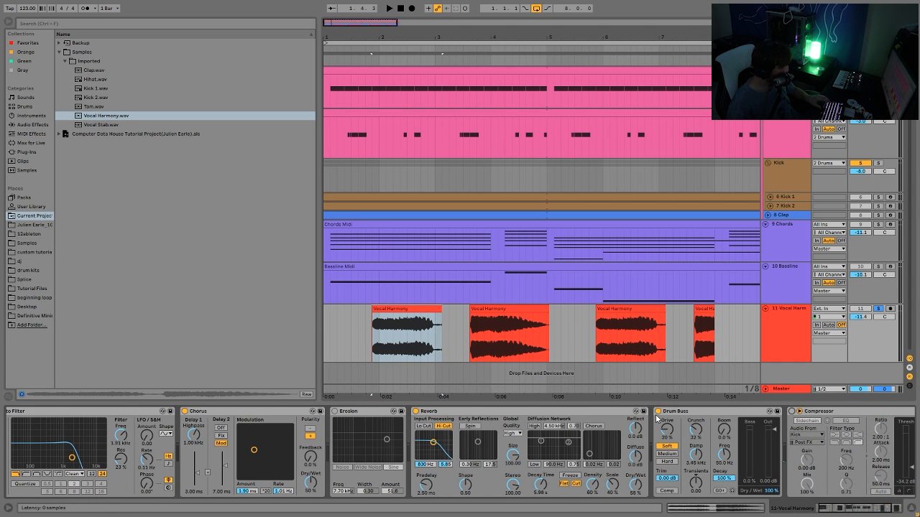
click(657, 412)
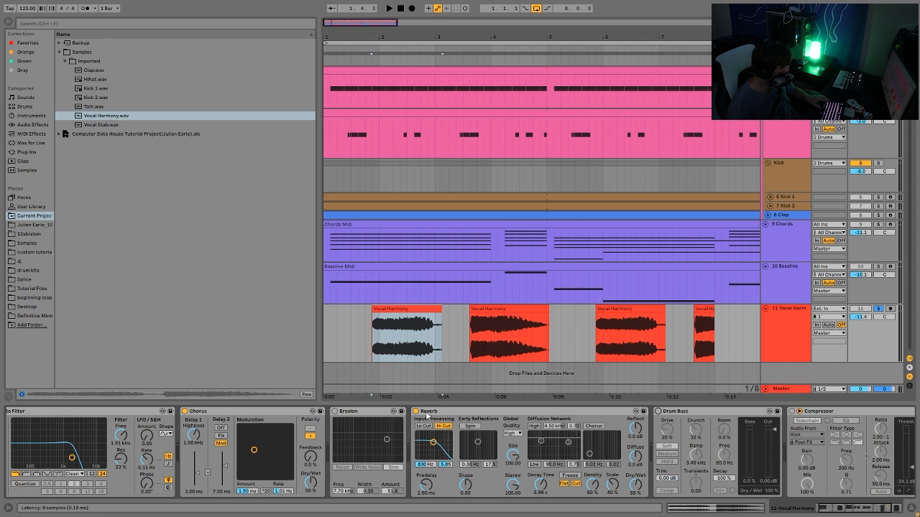
click(415, 411)
click(185, 412)
scroll(176, 431, up, 1)
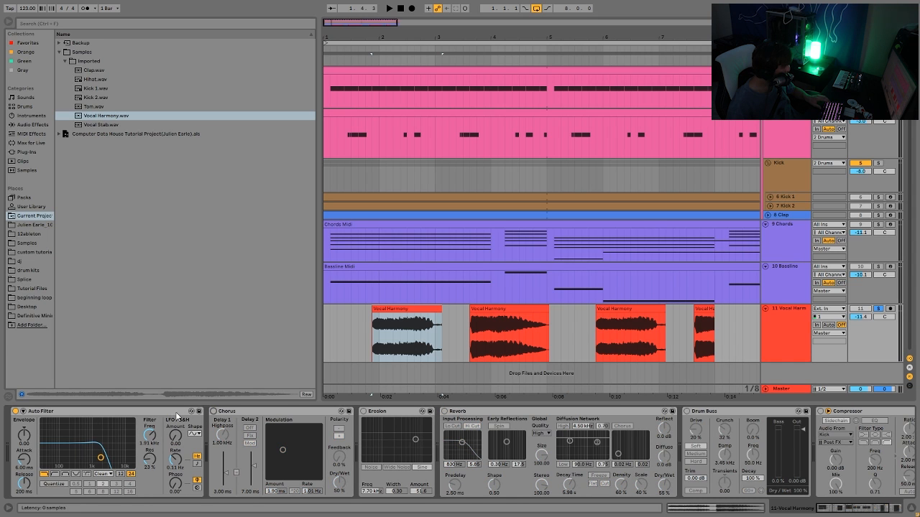
click(14, 412)
Play the dry vocal, then switch the Auto Filter back on and play it again.
key(space)
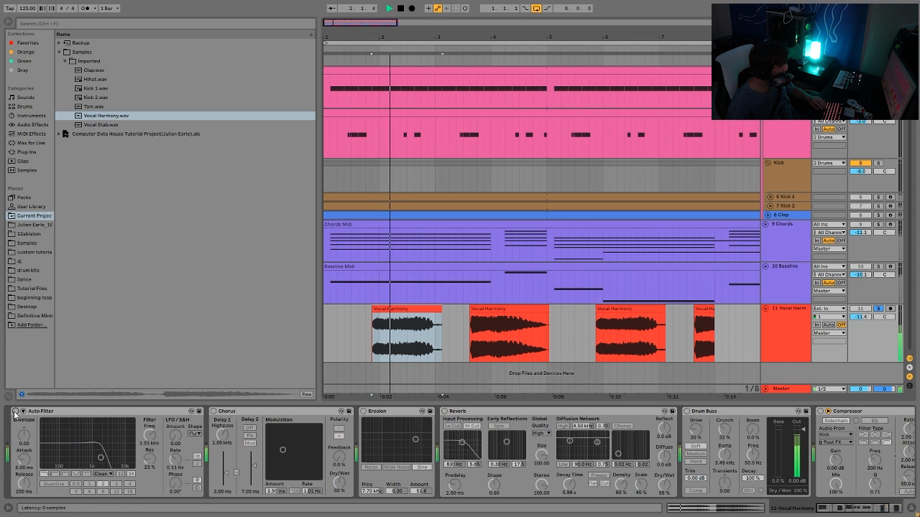
key(space)
click(14, 411)
key(space)
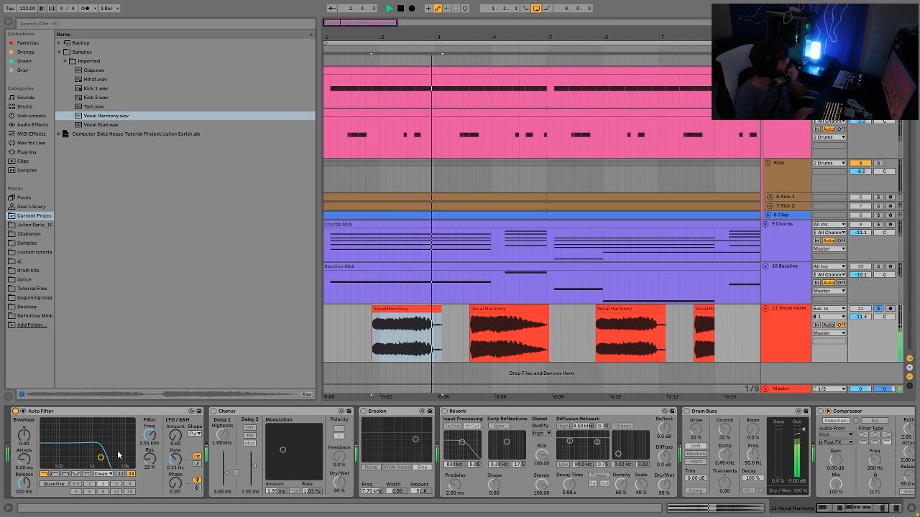
key(space)
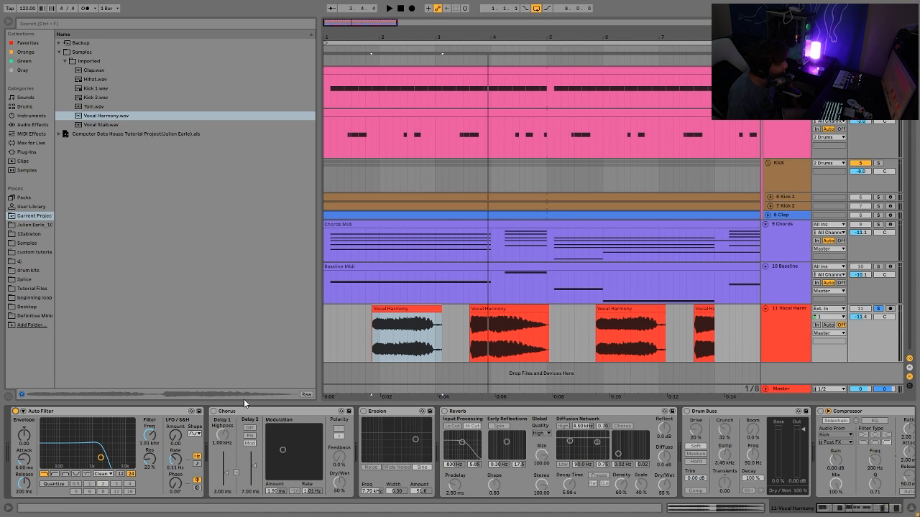
Switch the Chorus and Erosion devices back on, auditioning the vocal after each.
click(213, 411)
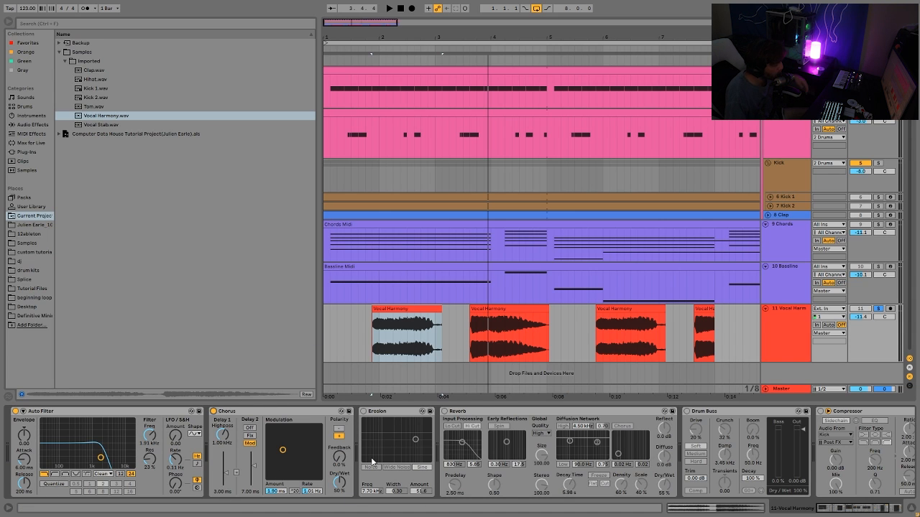
key(space)
key(space)
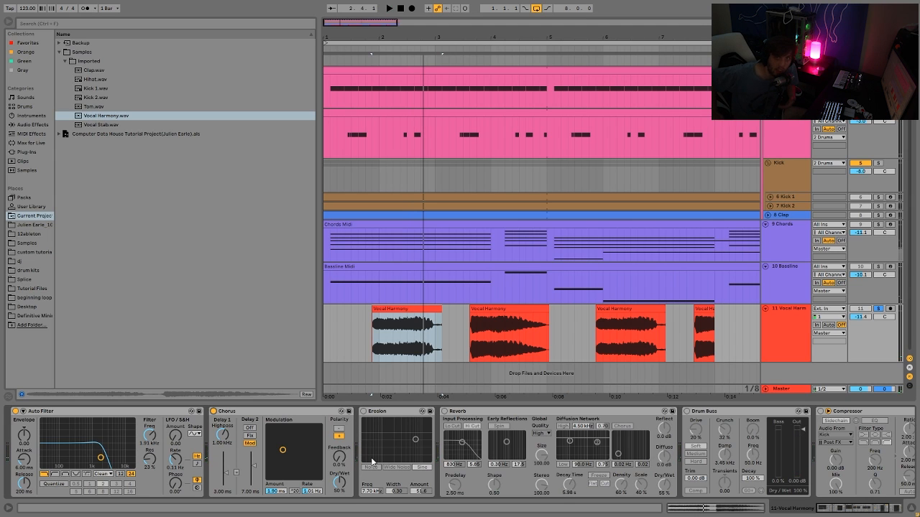
click(364, 412)
key(space)
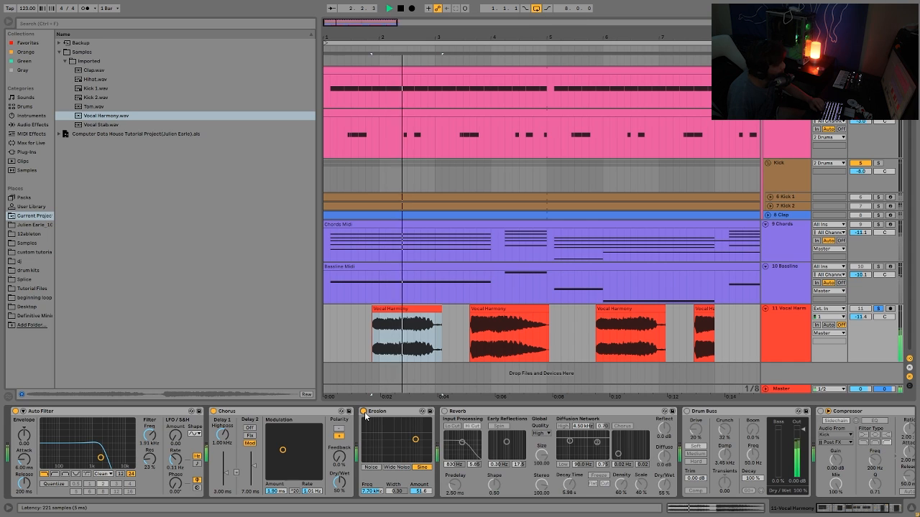
key(space)
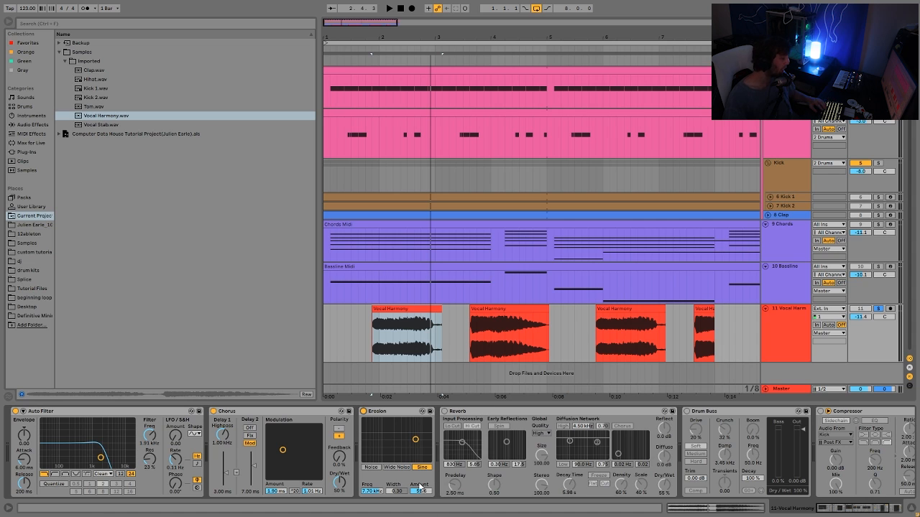
Set the Erosion Amount to 19.5 while the vocal plays.
key(space)
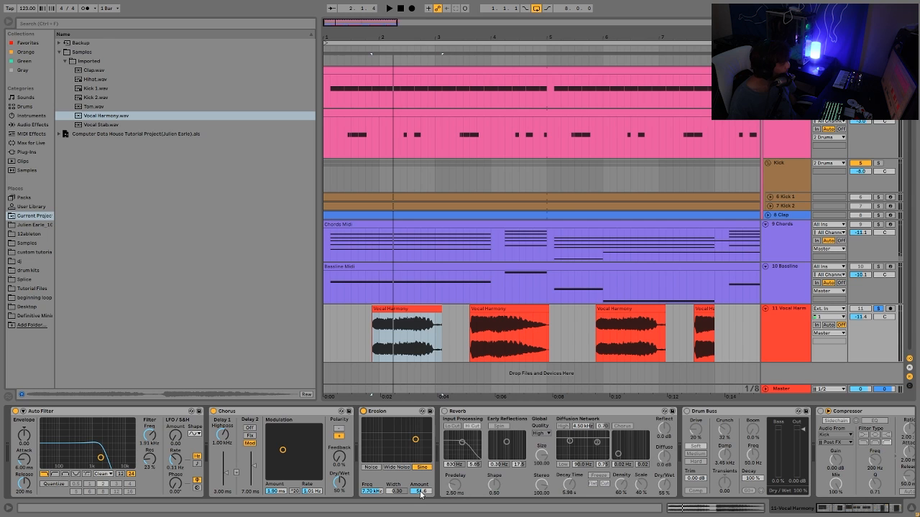
mouse_move(422, 491)
mouse_down()
mouse_move(422, 511)
mouse_move(422, 494)
mouse_up()
key(space)
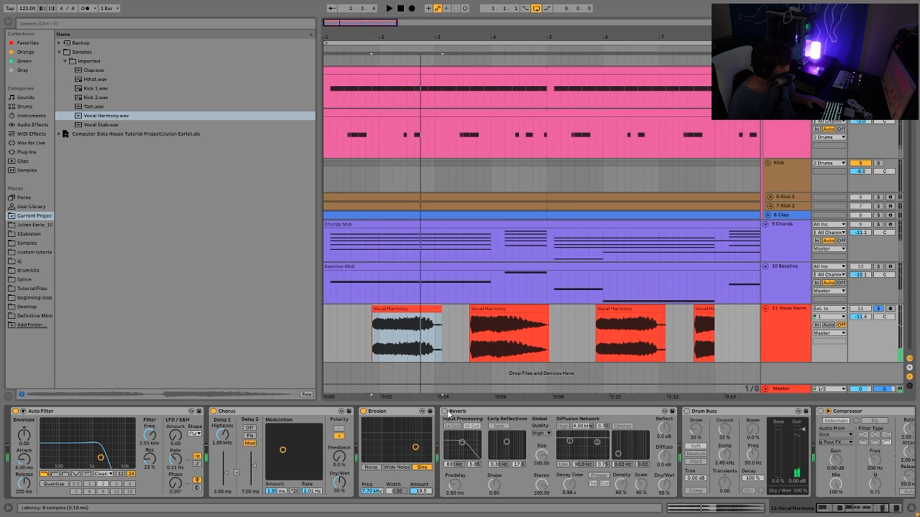
Switch the Reverb and Drum Buss devices back on while the vocal plays.
click(445, 411)
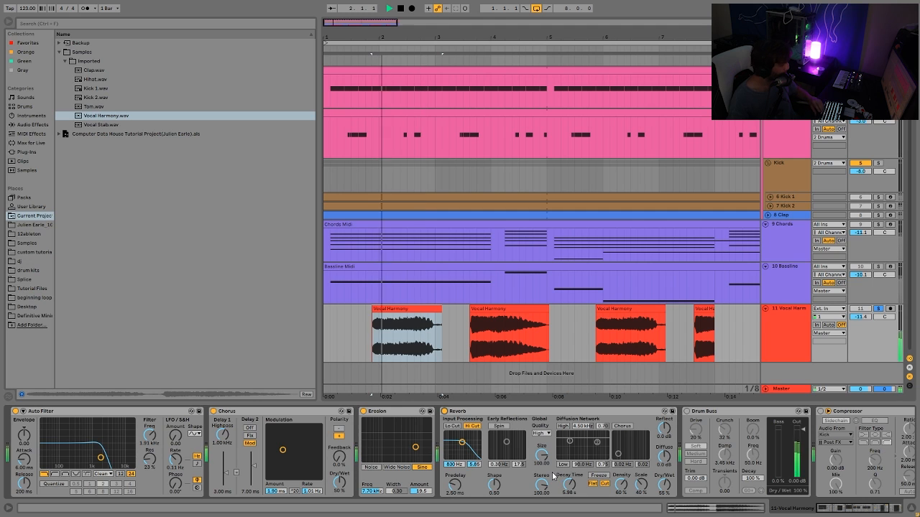
scroll(515, 436, right, 5)
scroll(524, 438, right, 1)
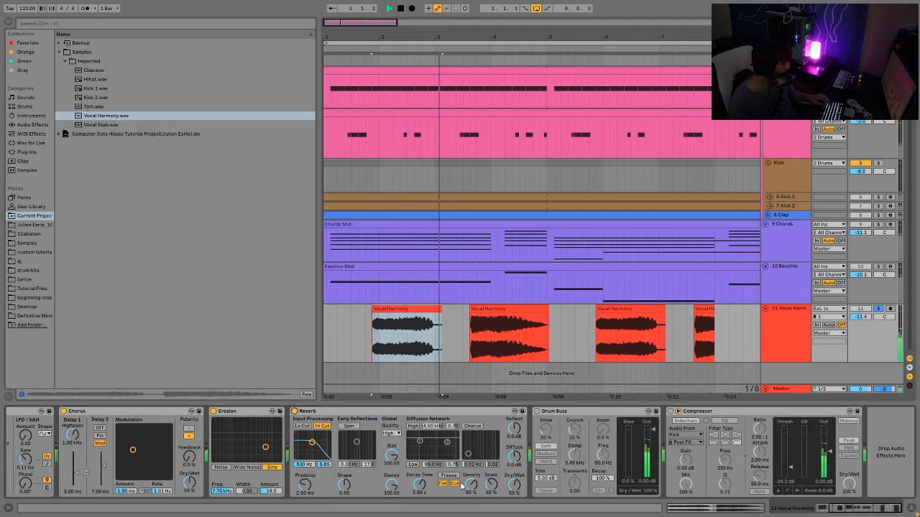
key(space)
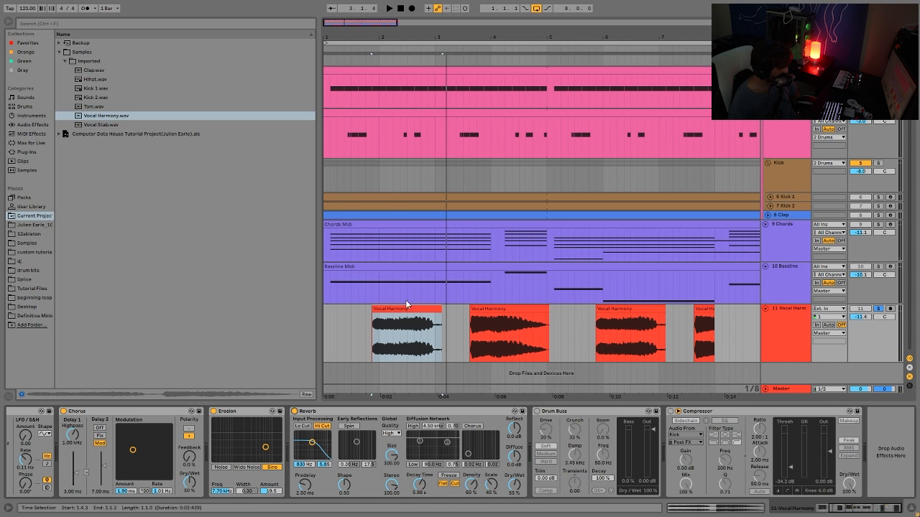
click(536, 411)
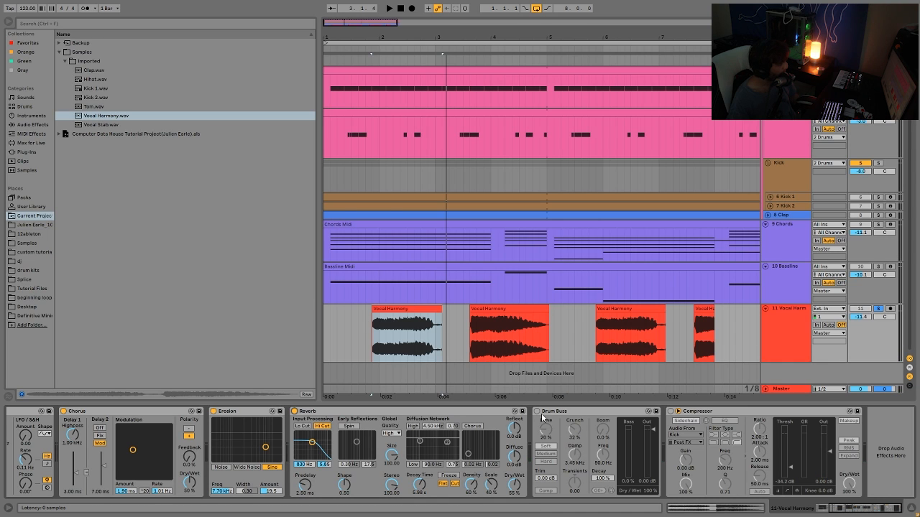
Audition the vocal with all its effects active, starting and stopping playback twice.
key(space)
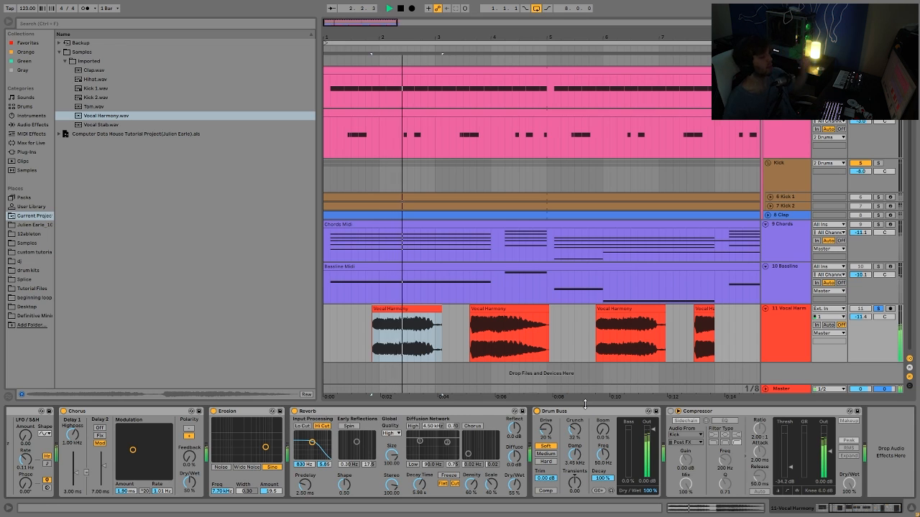
key(space)
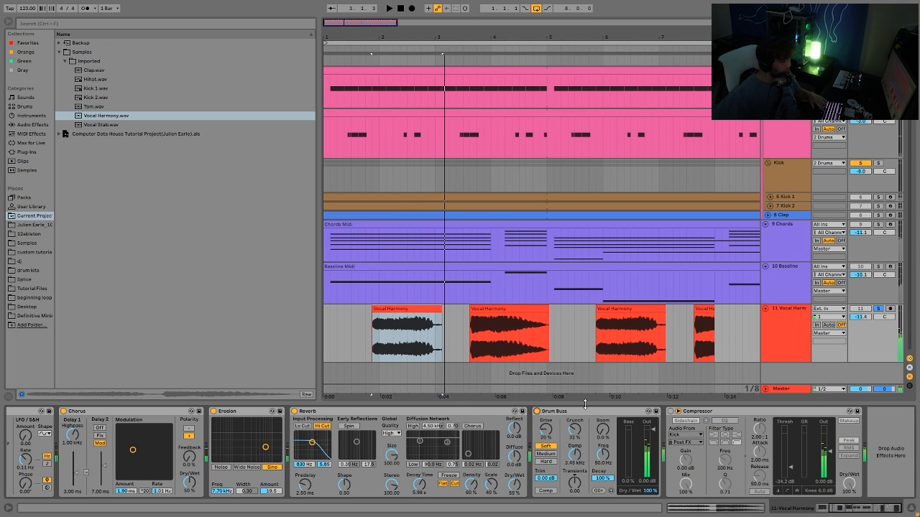
key(space)
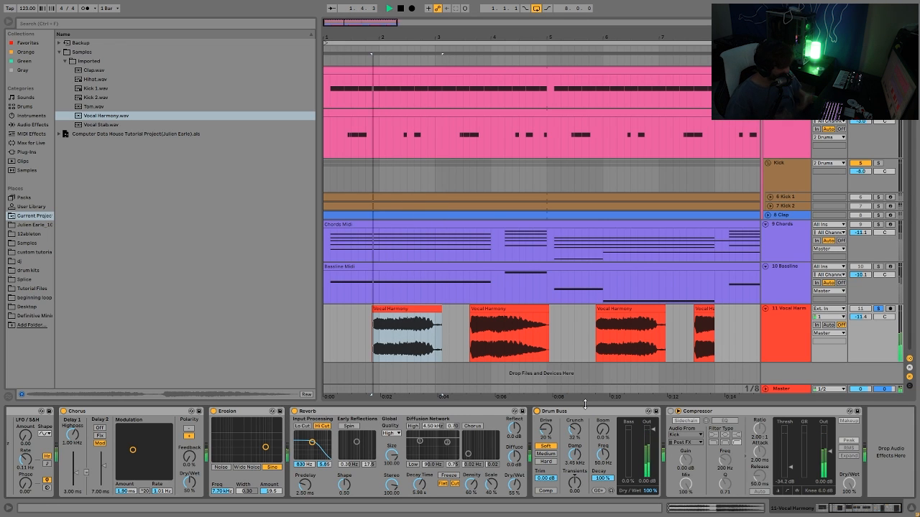
key(space)
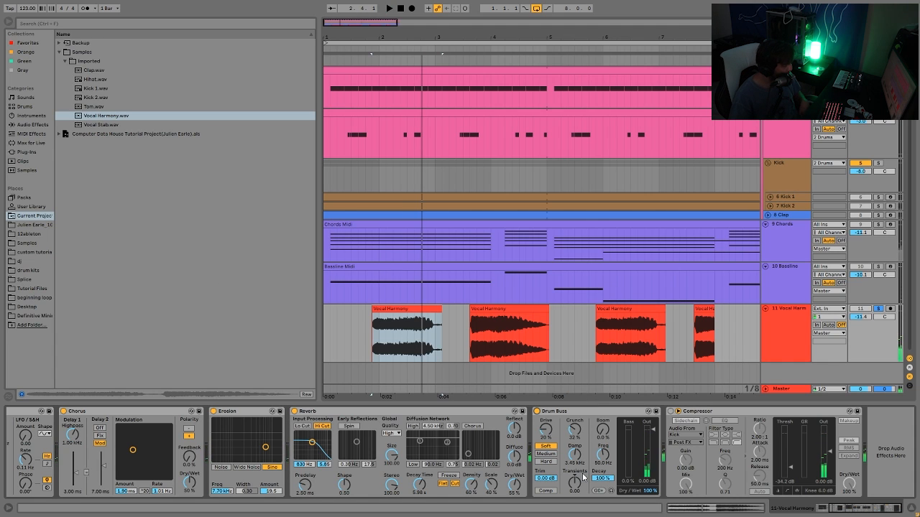
Switch the vocal's Compressor on, unsolo the vocal track and play the full arrangement together.
click(671, 412)
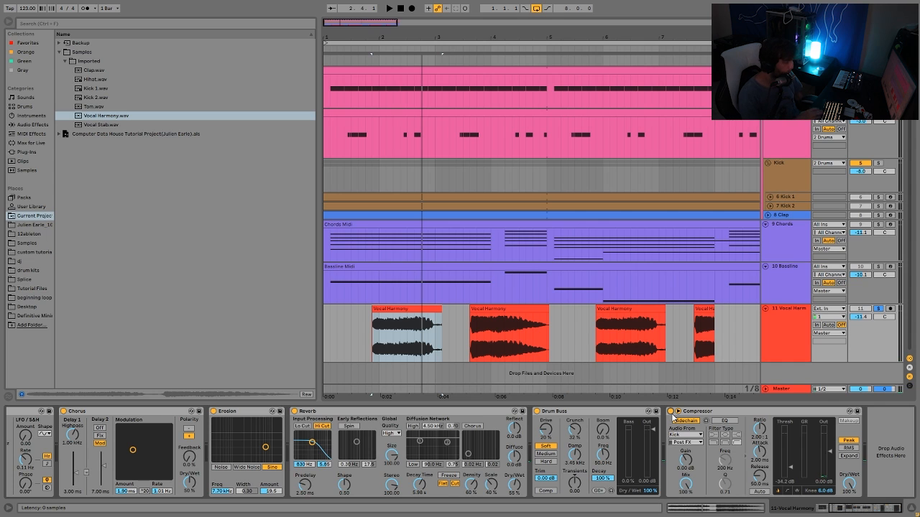
click(878, 308)
key(space)
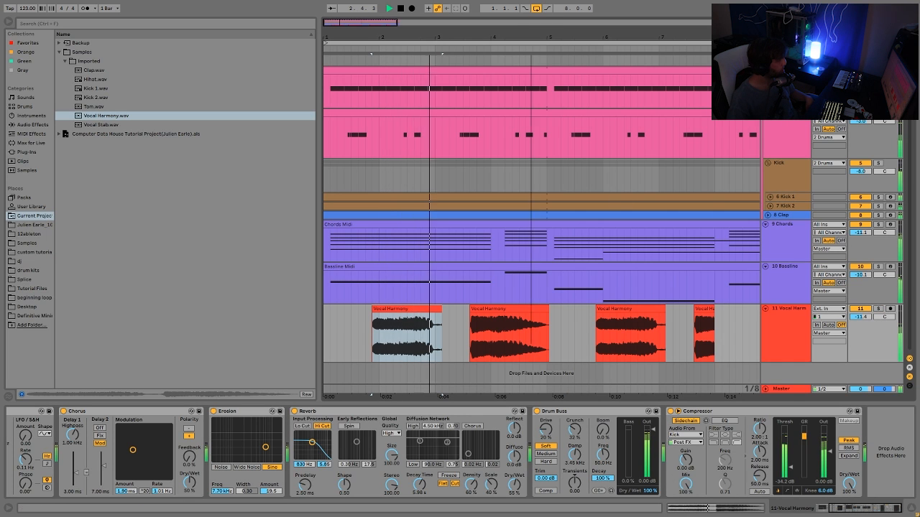
drag(414, 34, 413, 17)
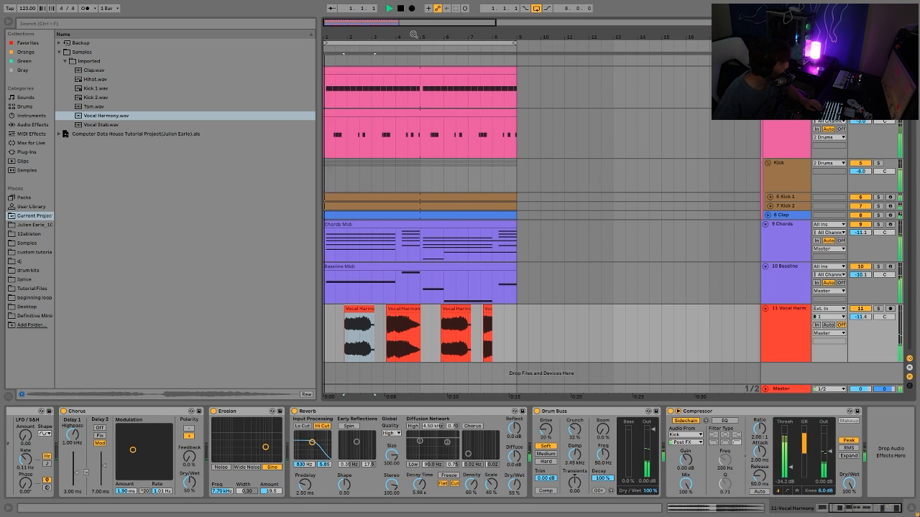
key(space)
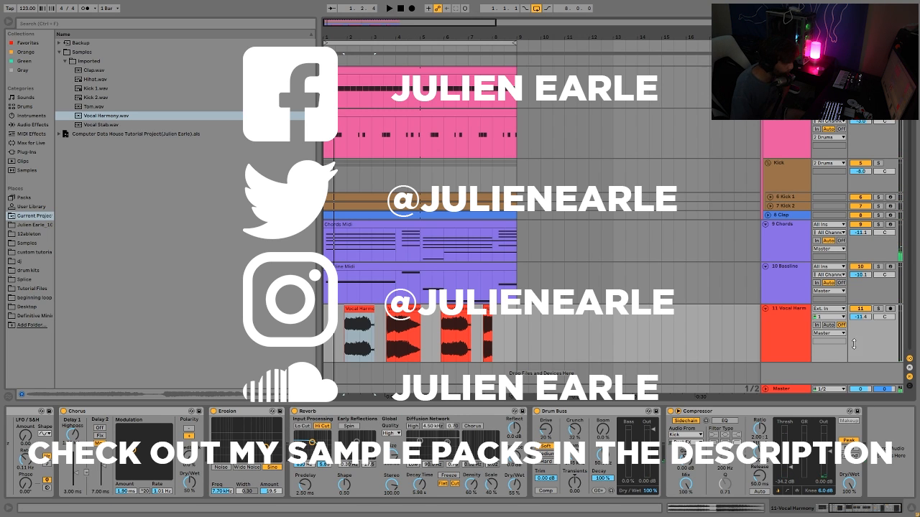
scroll(652, 294, up, 3)
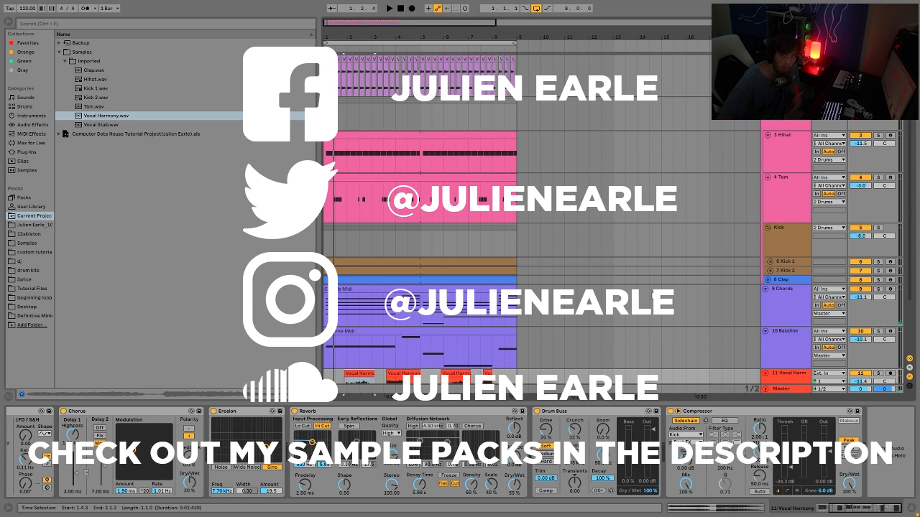